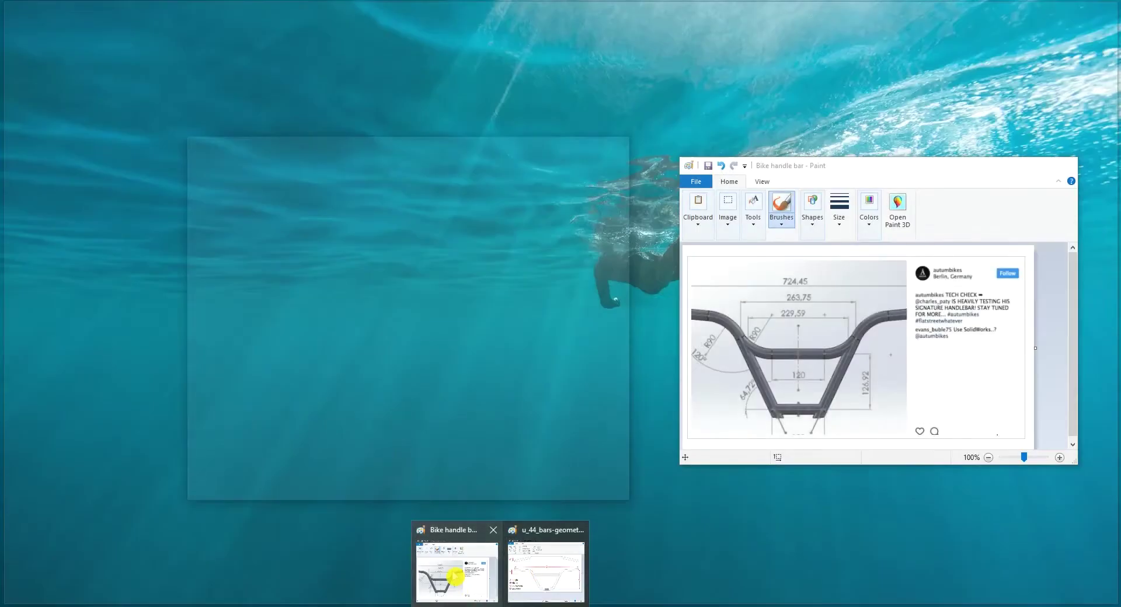
Switch from the handlebar reference images to SOLIDWORKS and create a new part document.
click(454, 576)
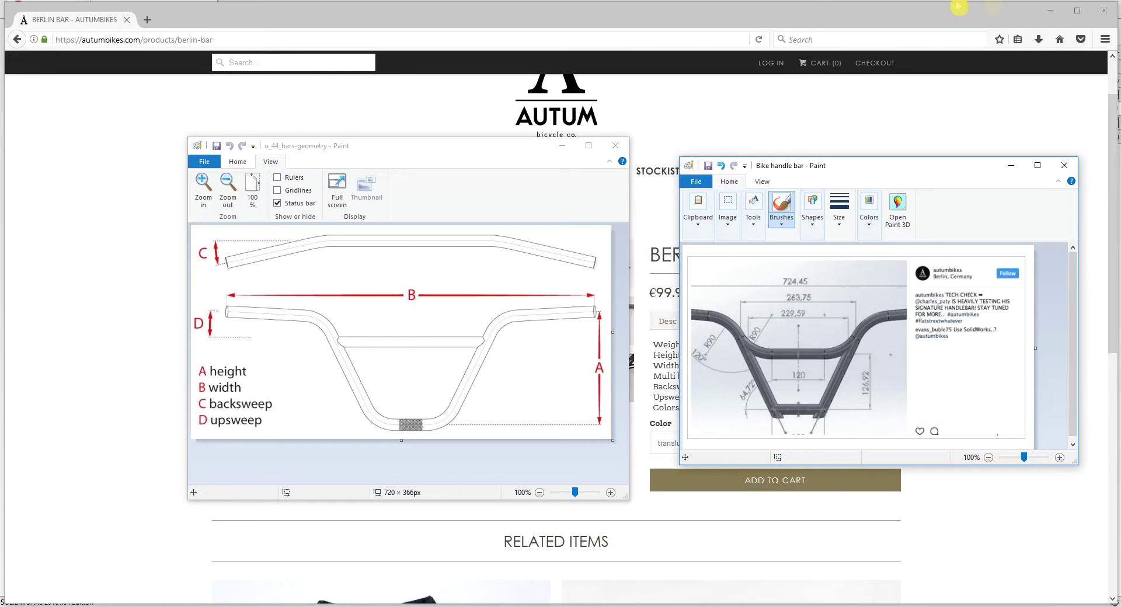
click(1050, 10)
click(543, 107)
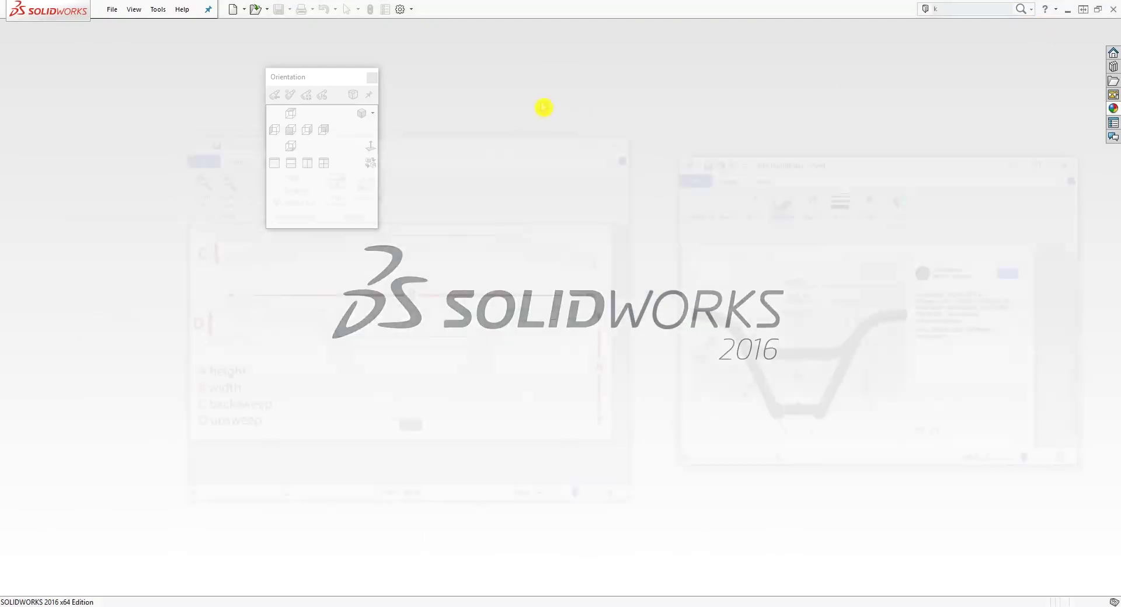
click(233, 9)
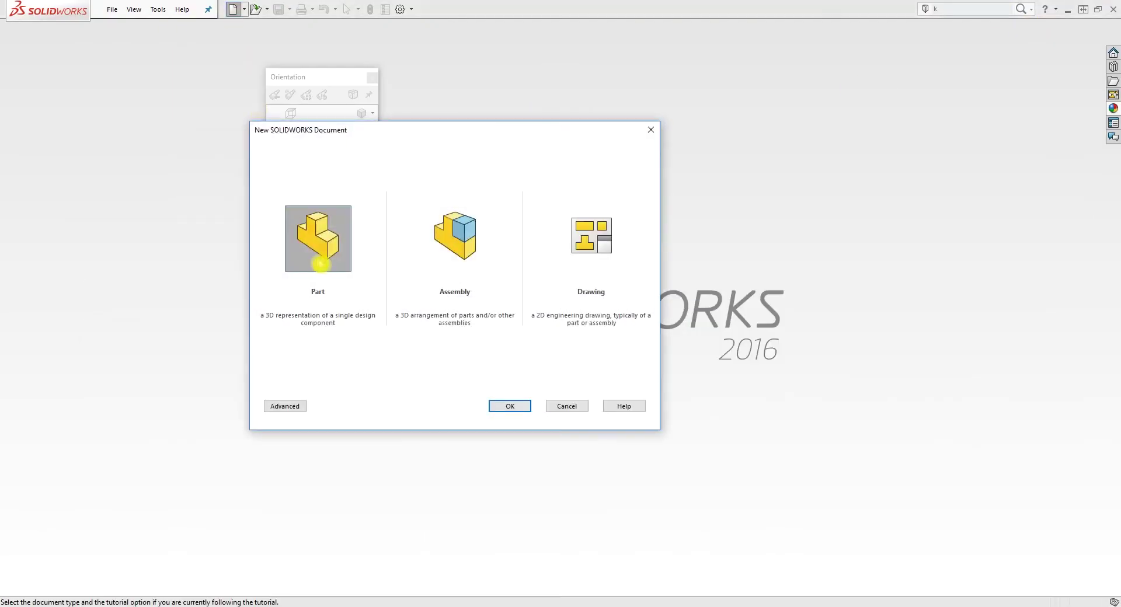
click(498, 408)
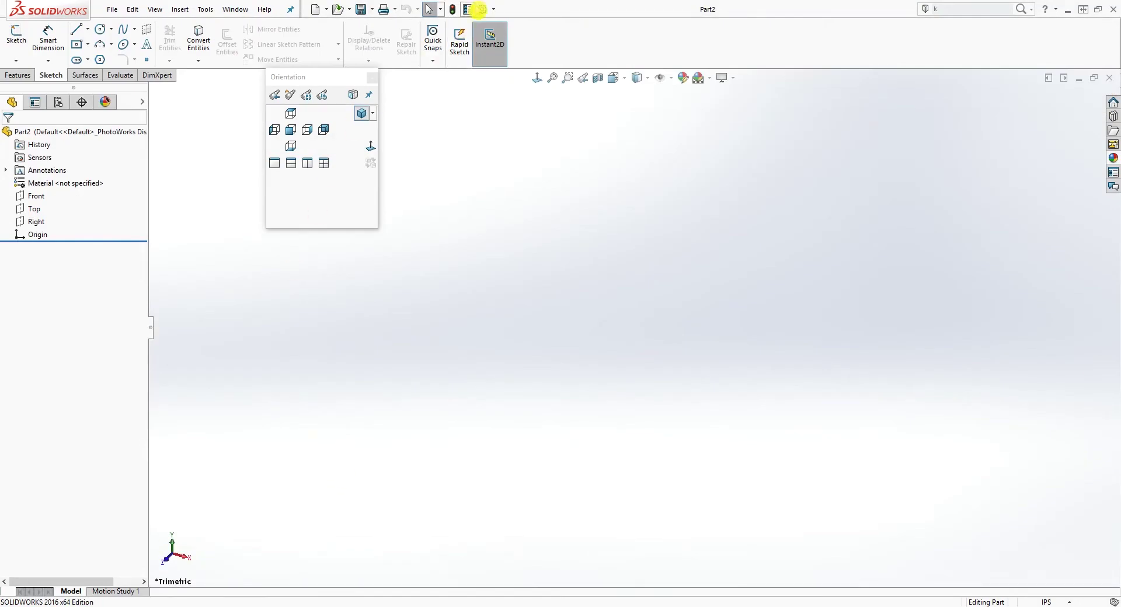
Set the document units to MMGS with two decimal places for angles.
click(484, 9)
click(306, 65)
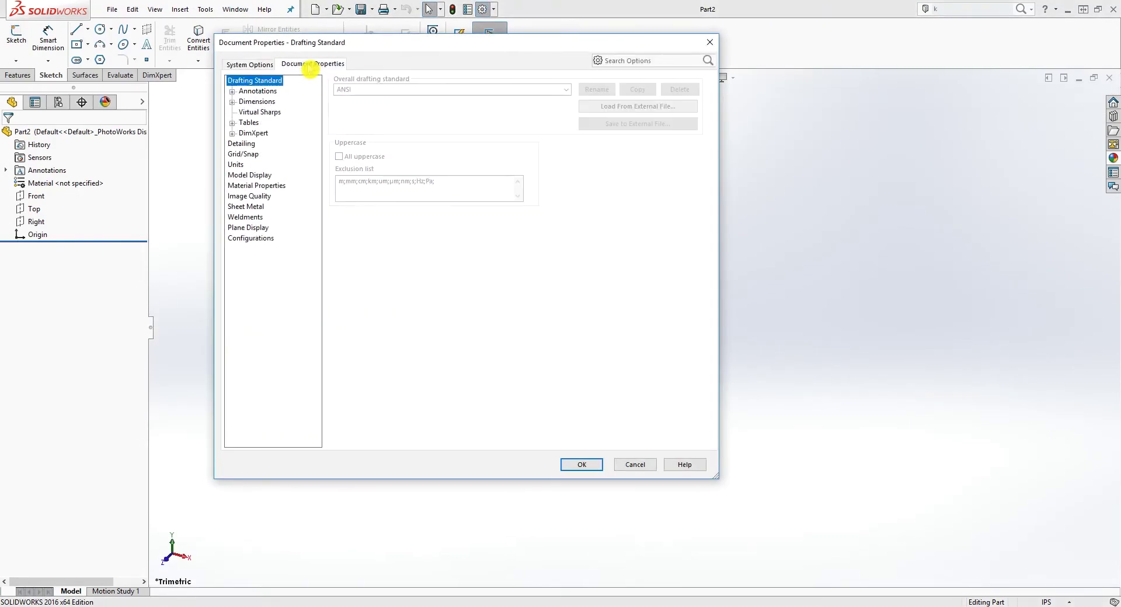
click(235, 164)
click(339, 107)
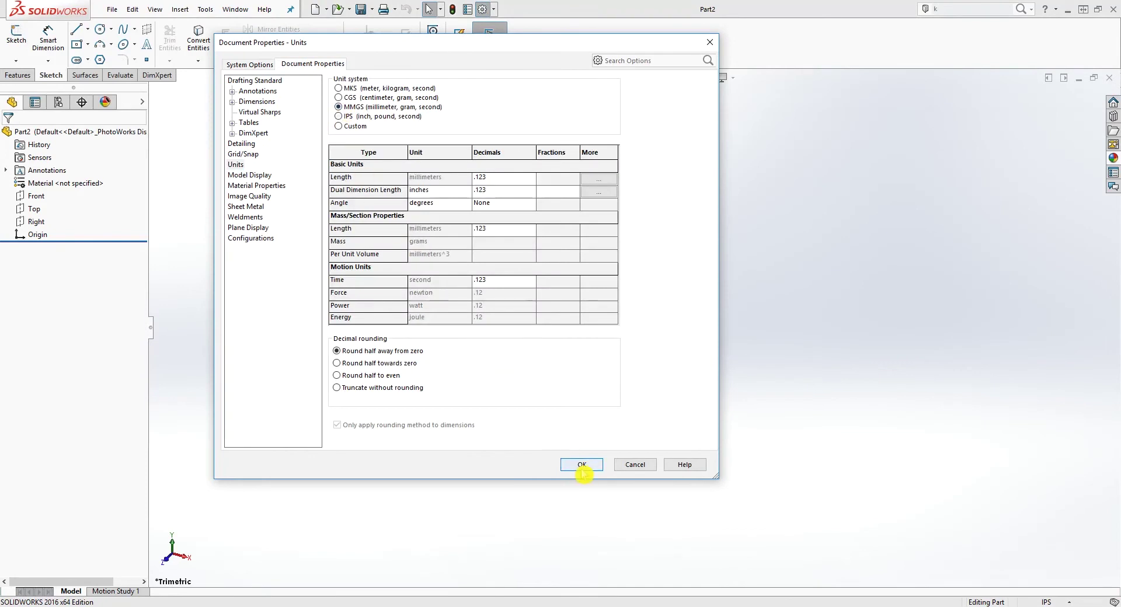
click(530, 204)
click(484, 231)
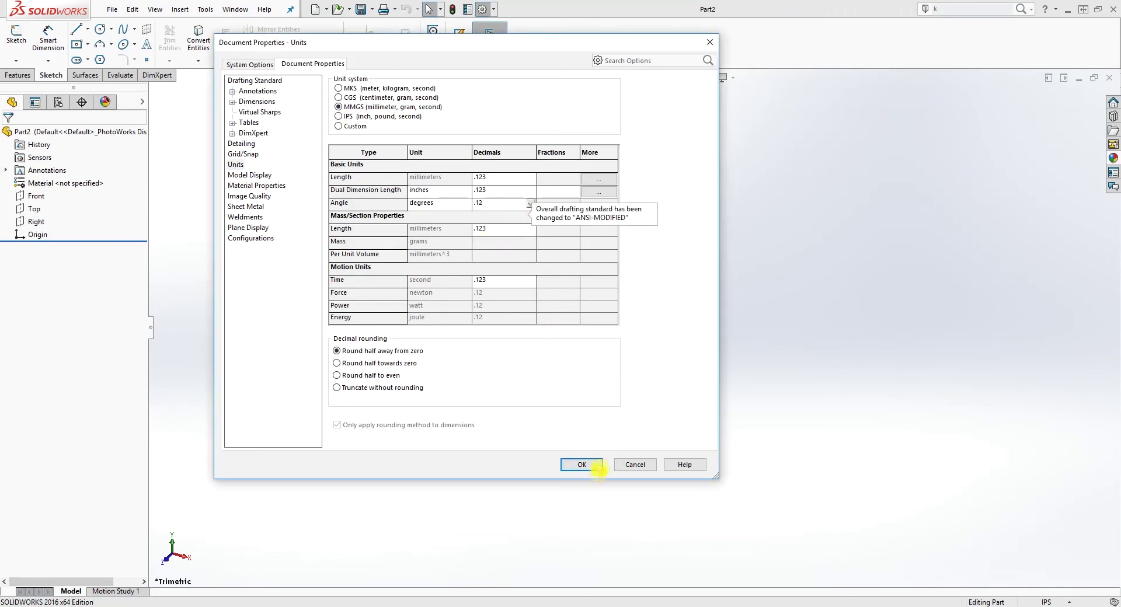
click(596, 464)
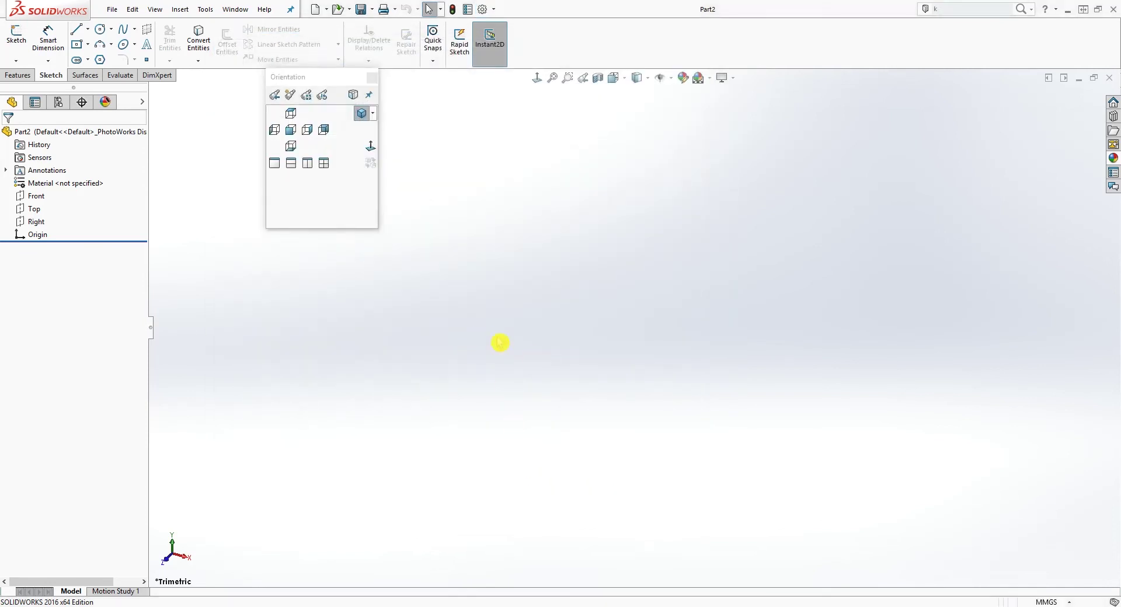
Start a 3D sketch and orient the view normal to the Front plane.
click(35, 197)
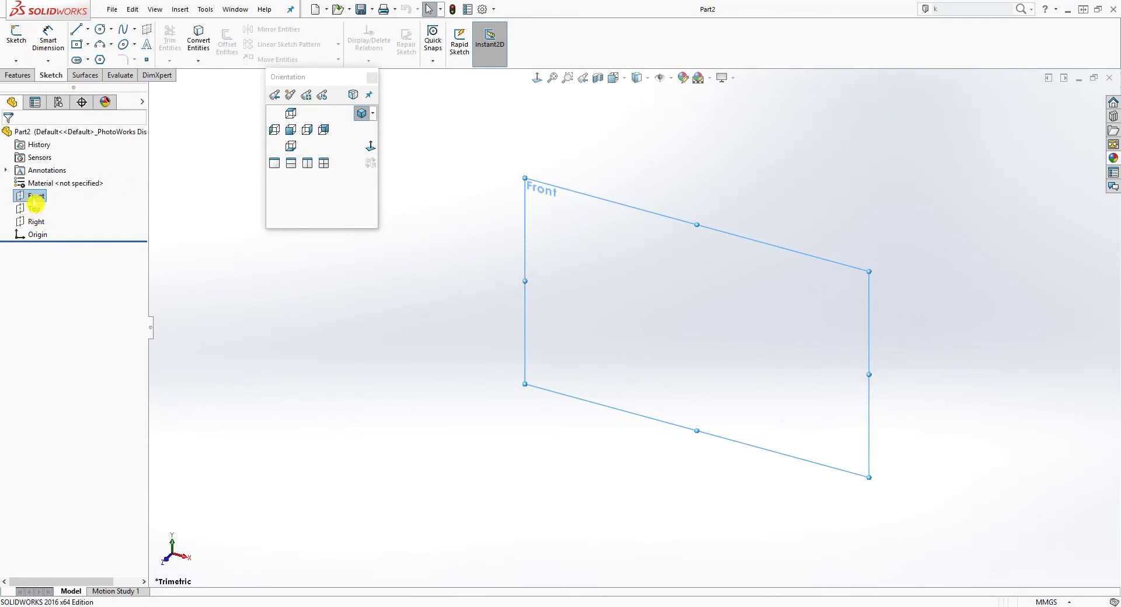
click(15, 60)
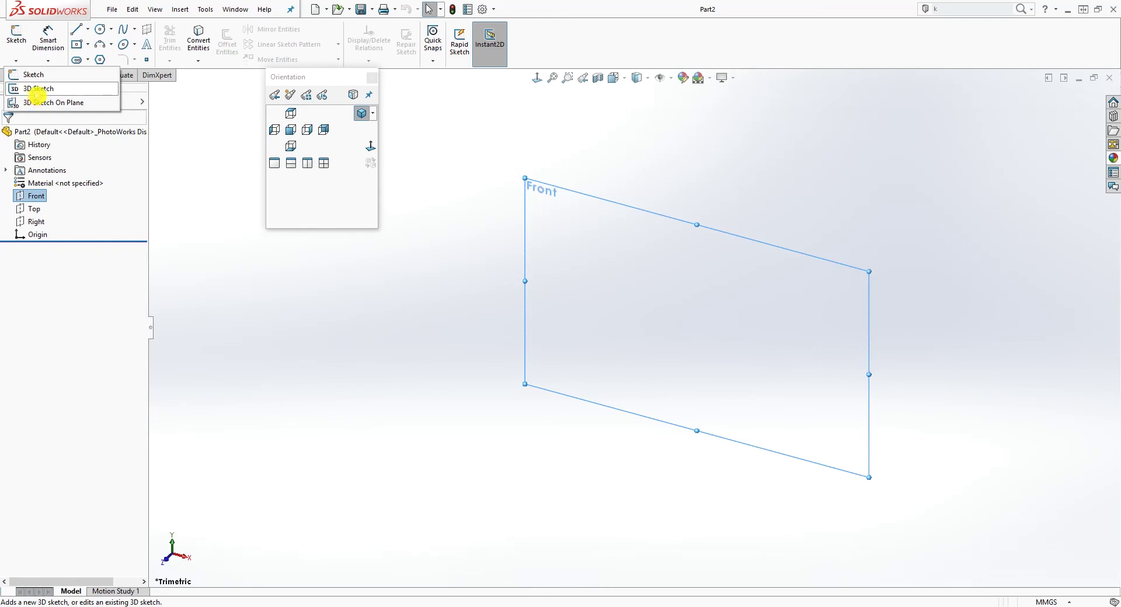
click(36, 90)
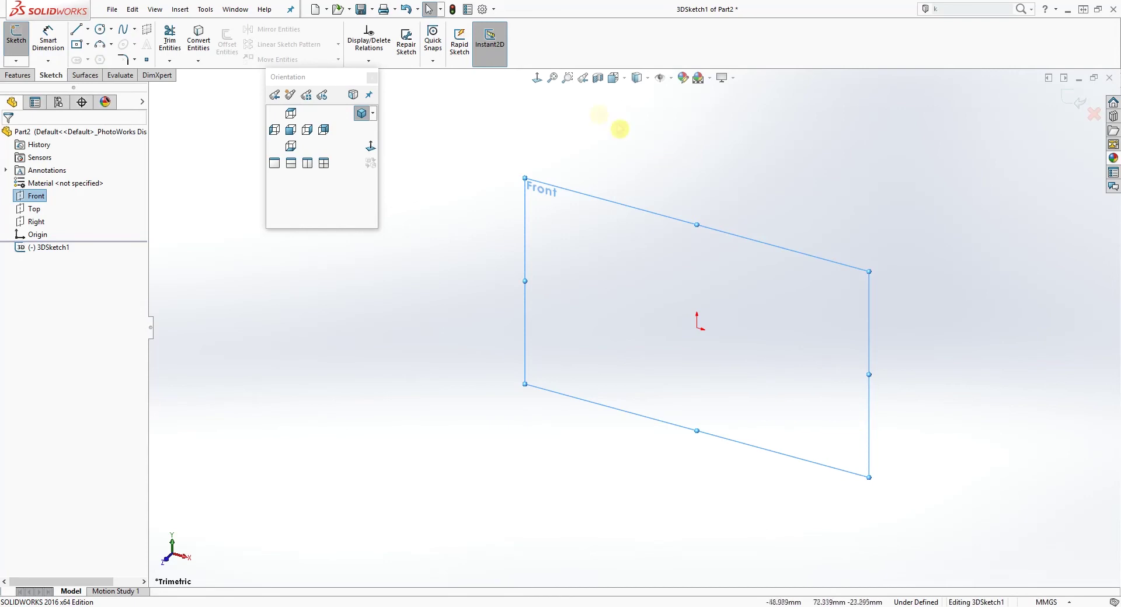
click(537, 81)
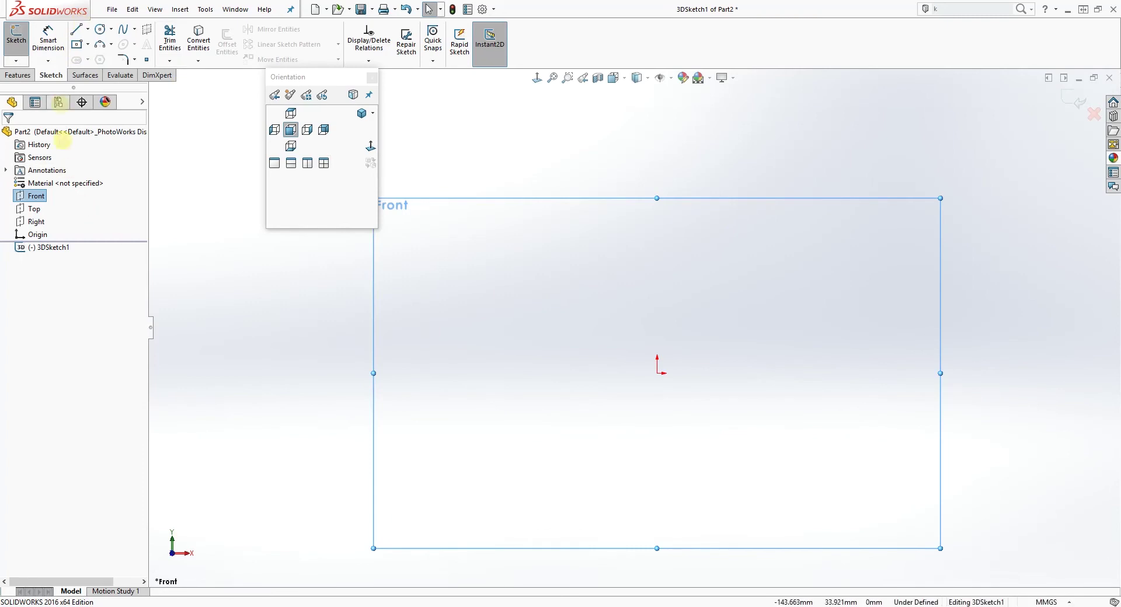
Sketch three connected lines from the origin: one horizontal to +X, one steeply rising, and one slightly rising outward.
click(81, 31)
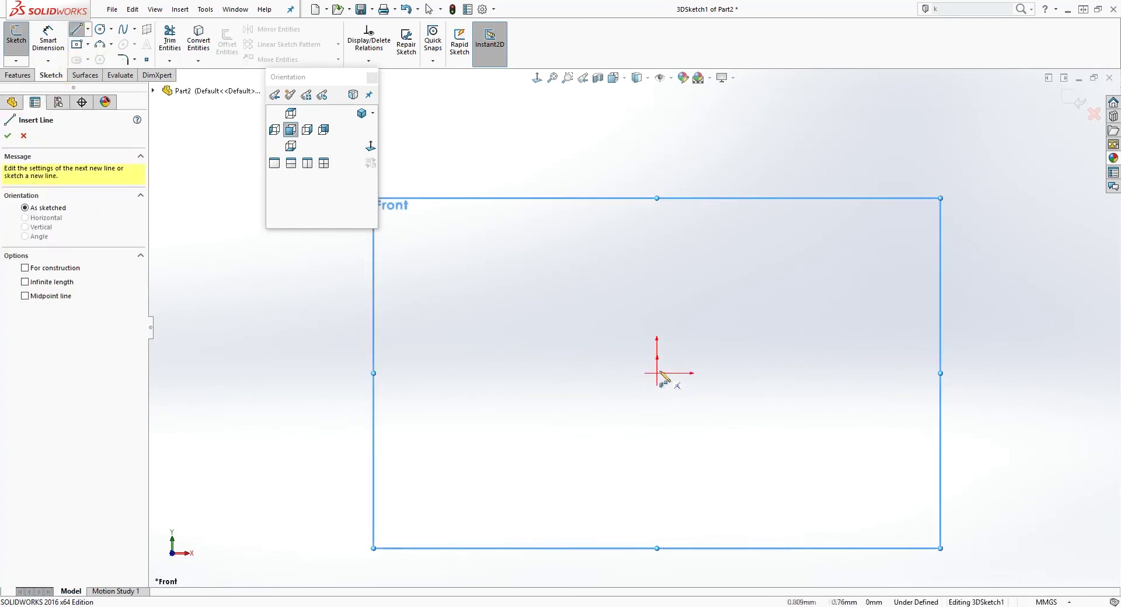
click(657, 374)
click(821, 373)
click(902, 202)
click(1042, 175)
key(z)
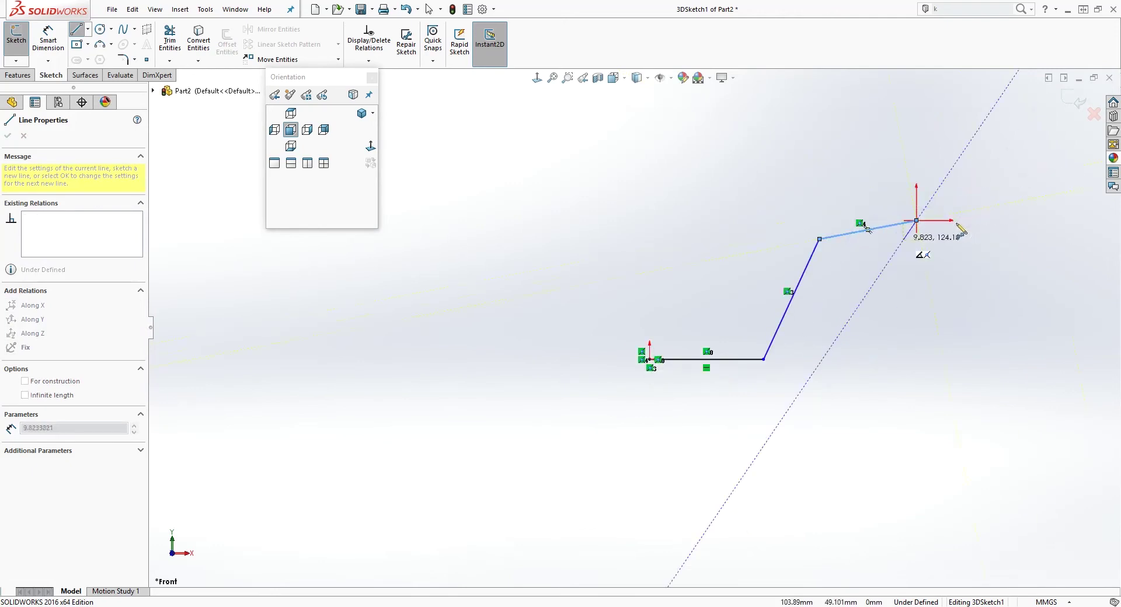
key(Escape)
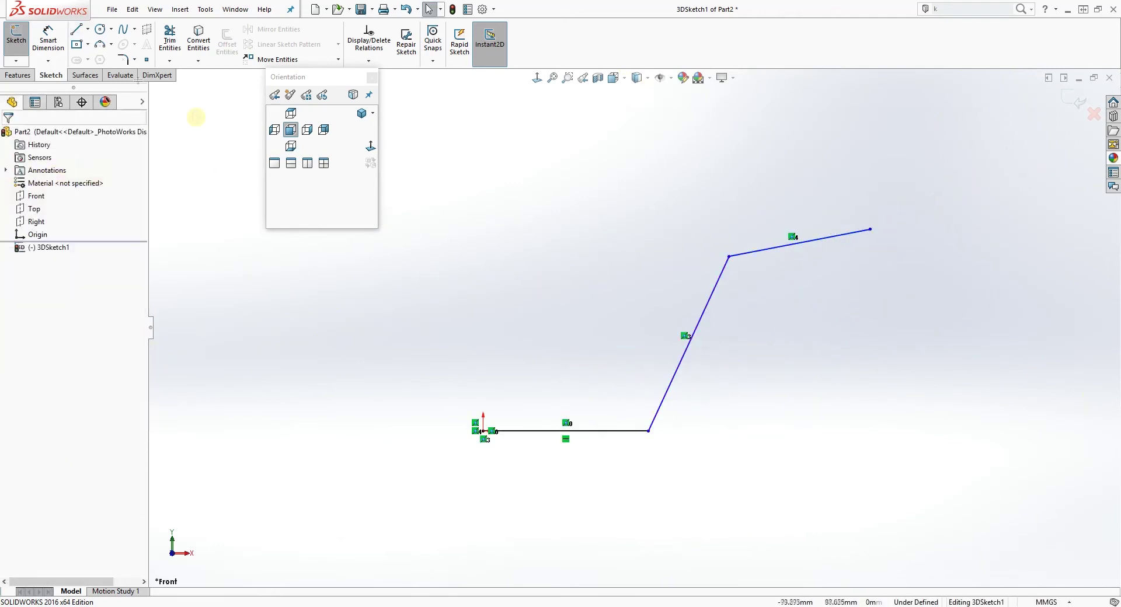
Draw a vertical line about 73 mm long upward from the origin and make it construction geometry.
click(75, 32)
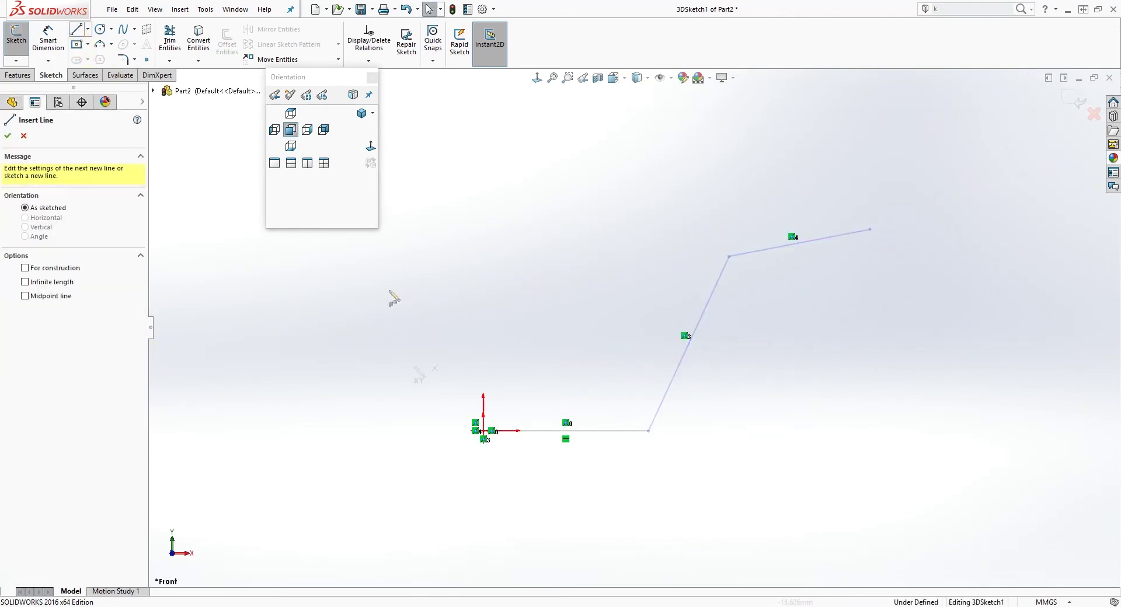
click(483, 432)
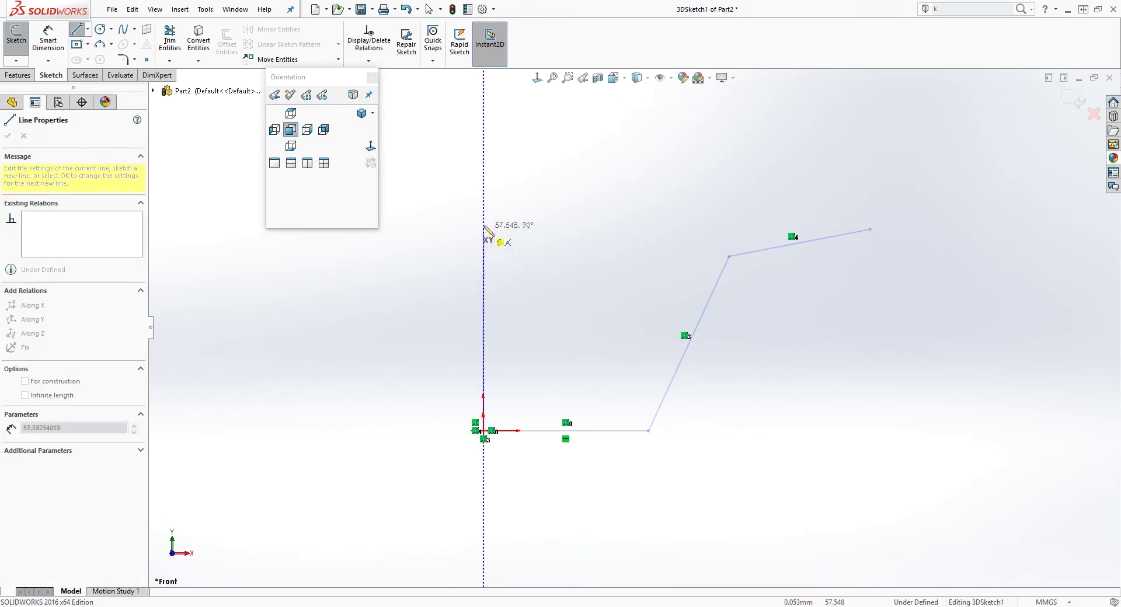
click(484, 174)
key(Escape)
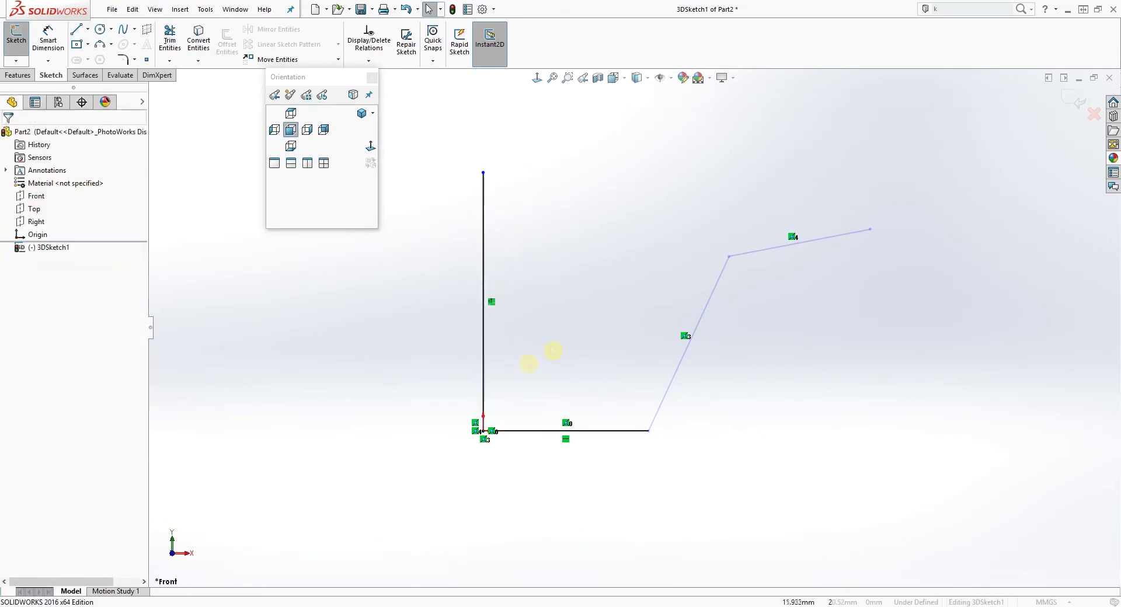
scroll(570, 400, down, 2)
scroll(584, 362, up, 3)
scroll(525, 326, down, 3)
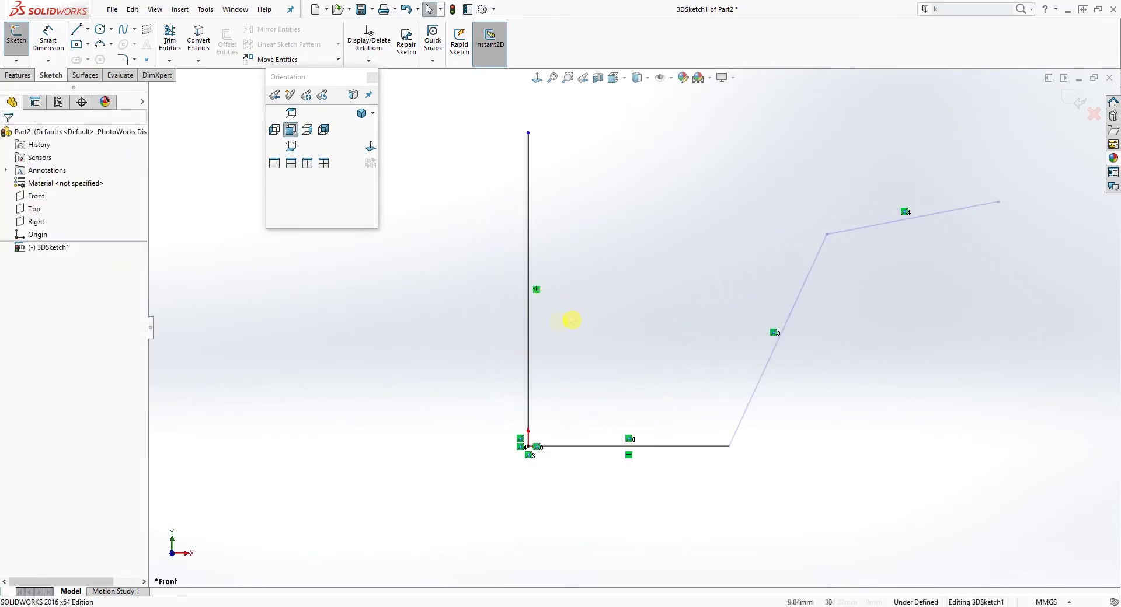
click(529, 320)
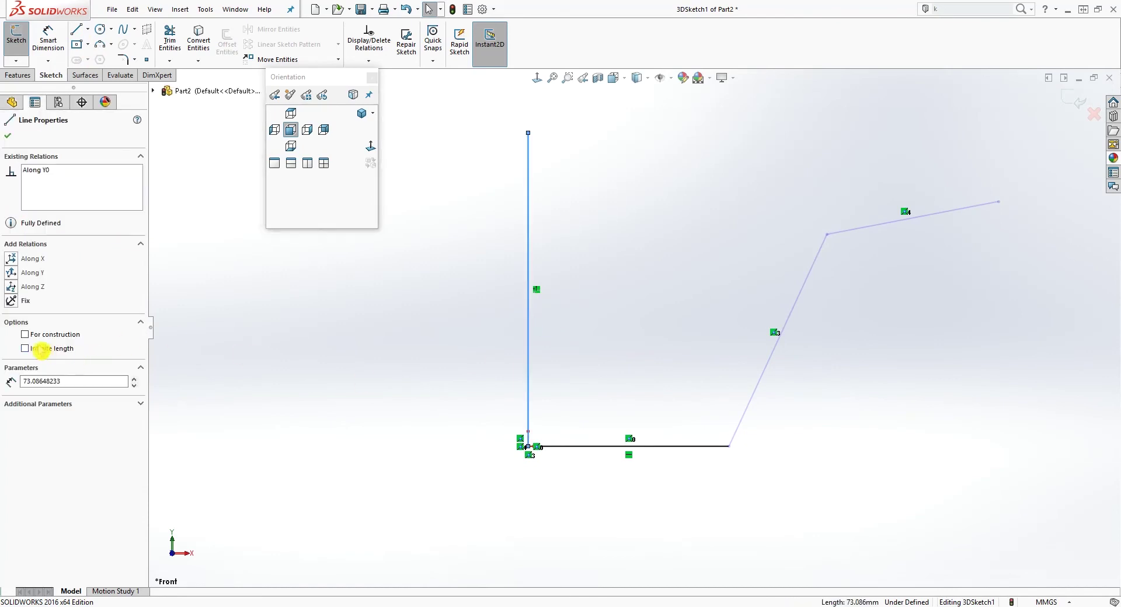
click(25, 335)
click(608, 348)
scroll(749, 345, up, 1)
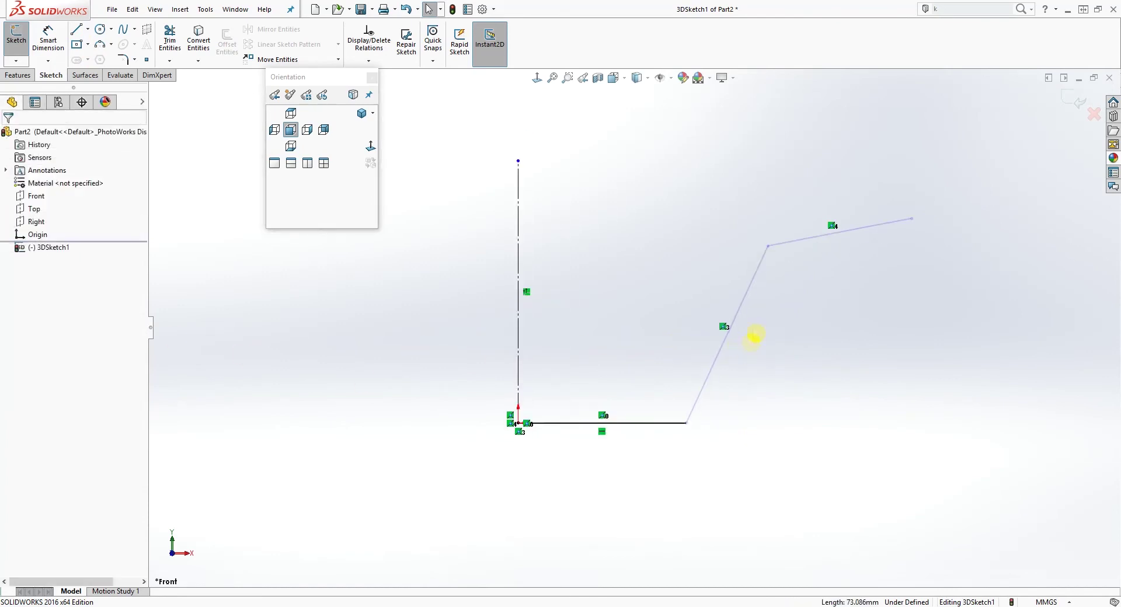
Exit and reopen the 3D sketch, and move the upper bend point to about X 71 mm, Y 53 mm.
click(1076, 103)
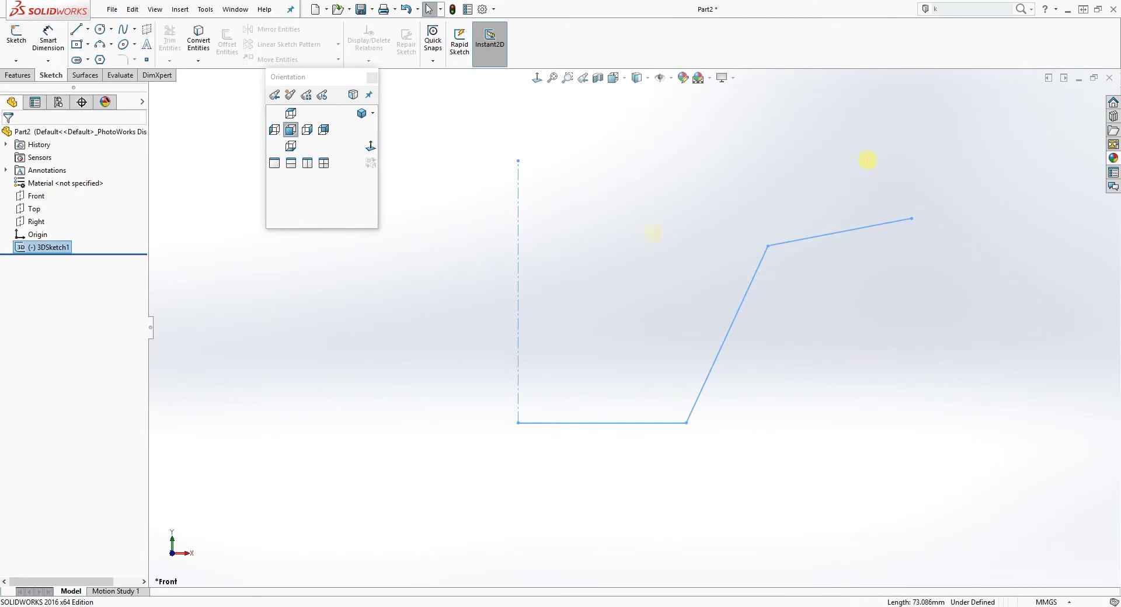
right_click(53, 251)
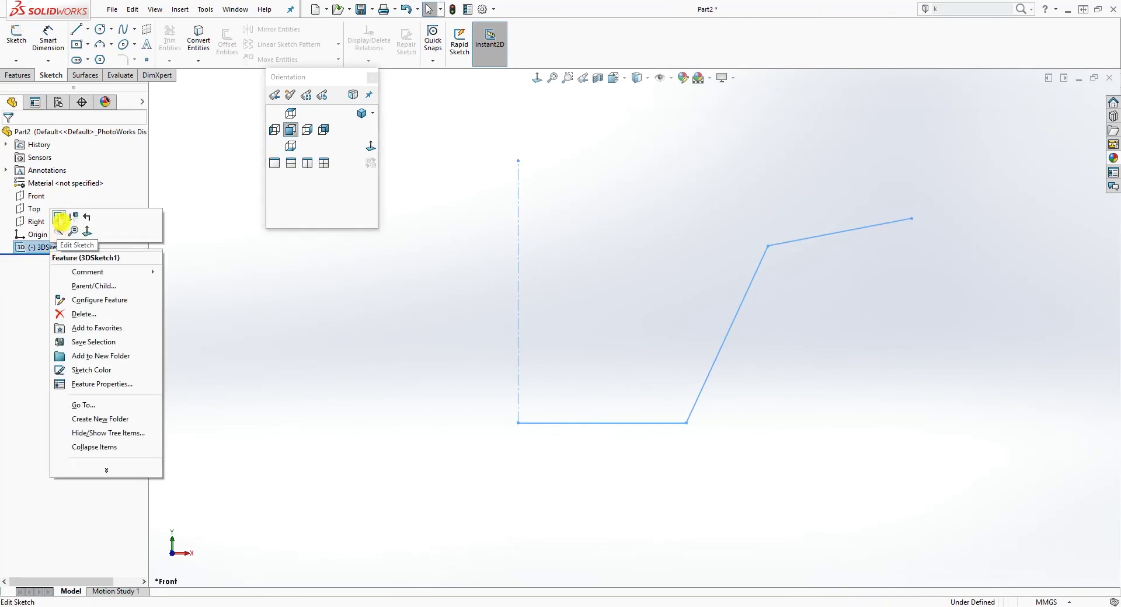
click(63, 223)
scroll(738, 326, down, 1)
scroll(739, 326, up, 1)
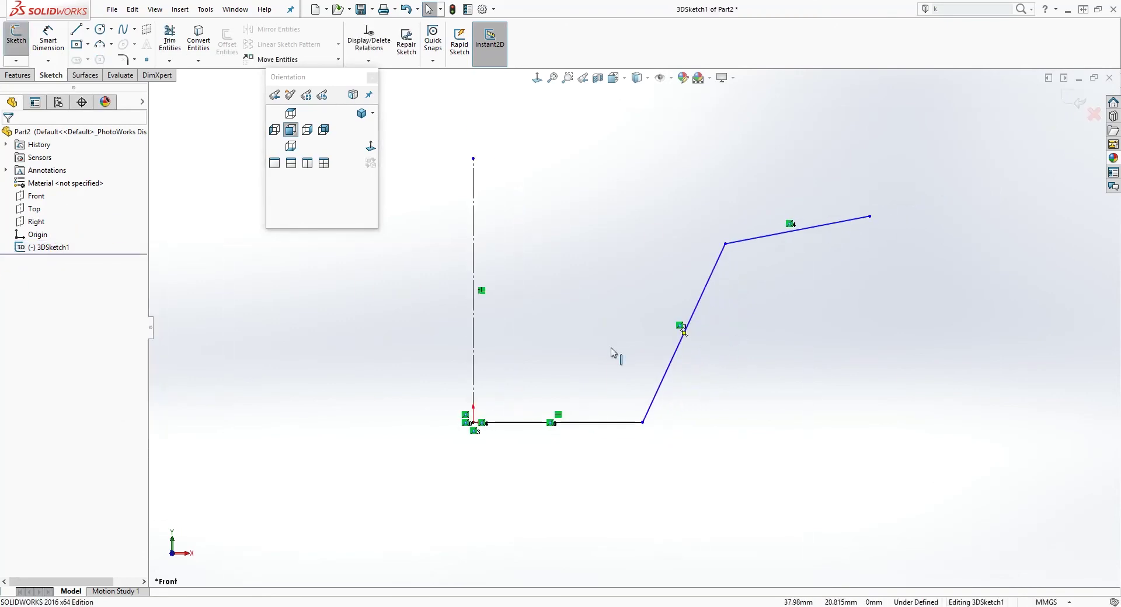
click(722, 252)
drag(724, 245, 725, 234)
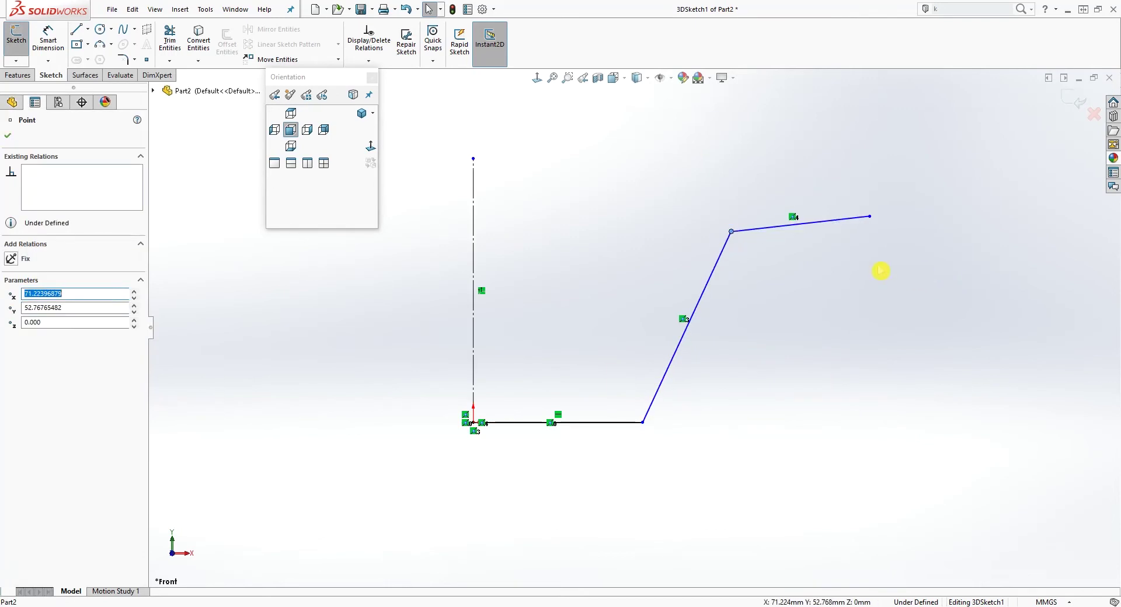
Dimension the distance from the vertical construction line to the outer endpoint of the upper line as 360 mm.
click(48, 36)
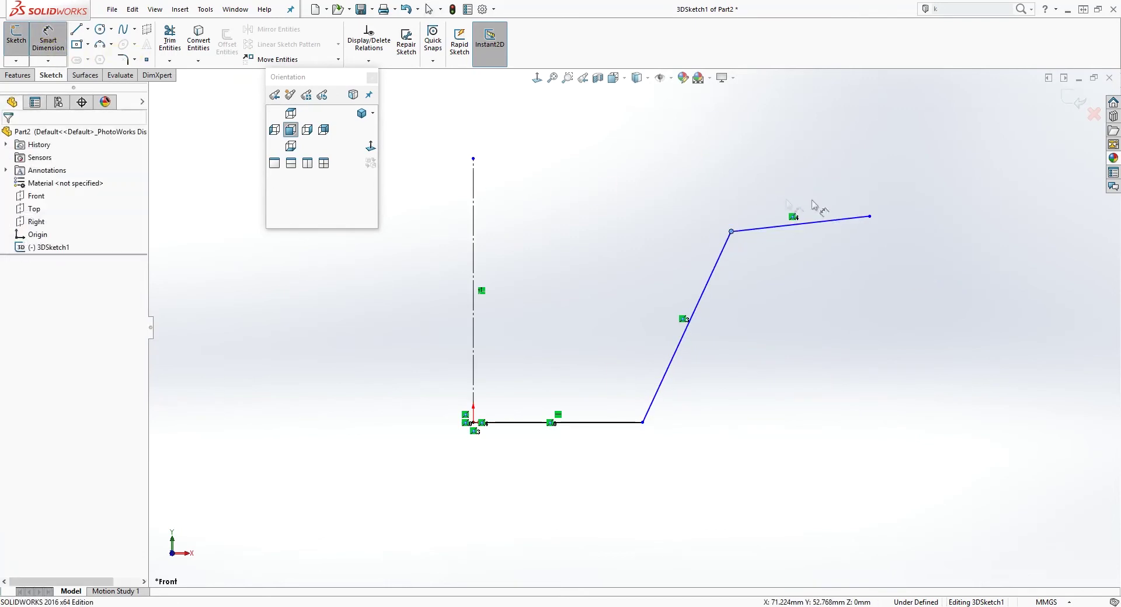
click(869, 217)
key(Escape)
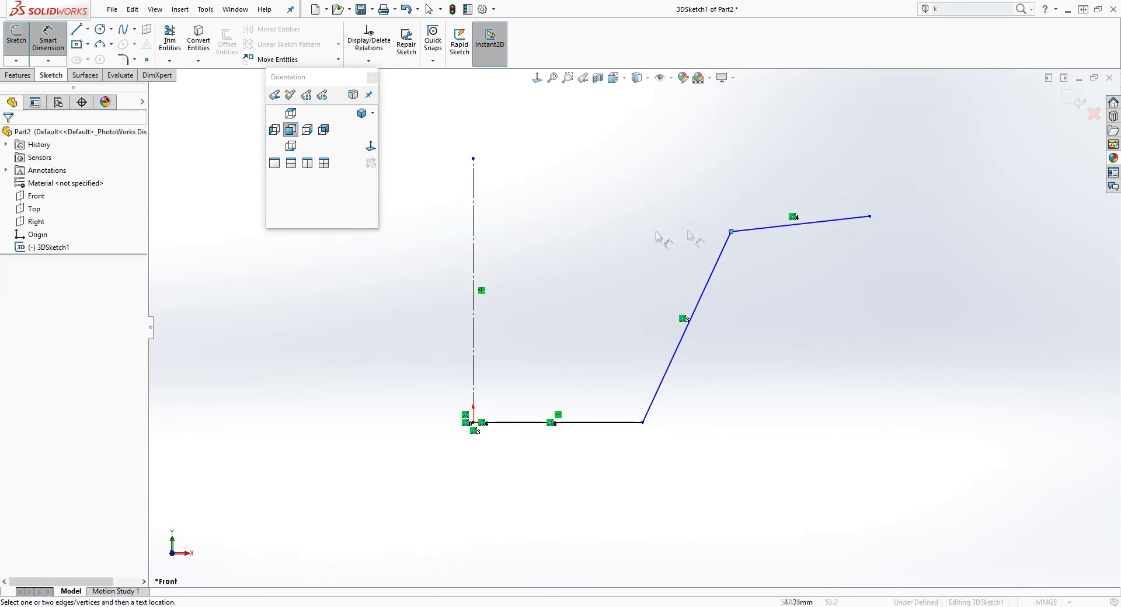
click(870, 217)
click(474, 220)
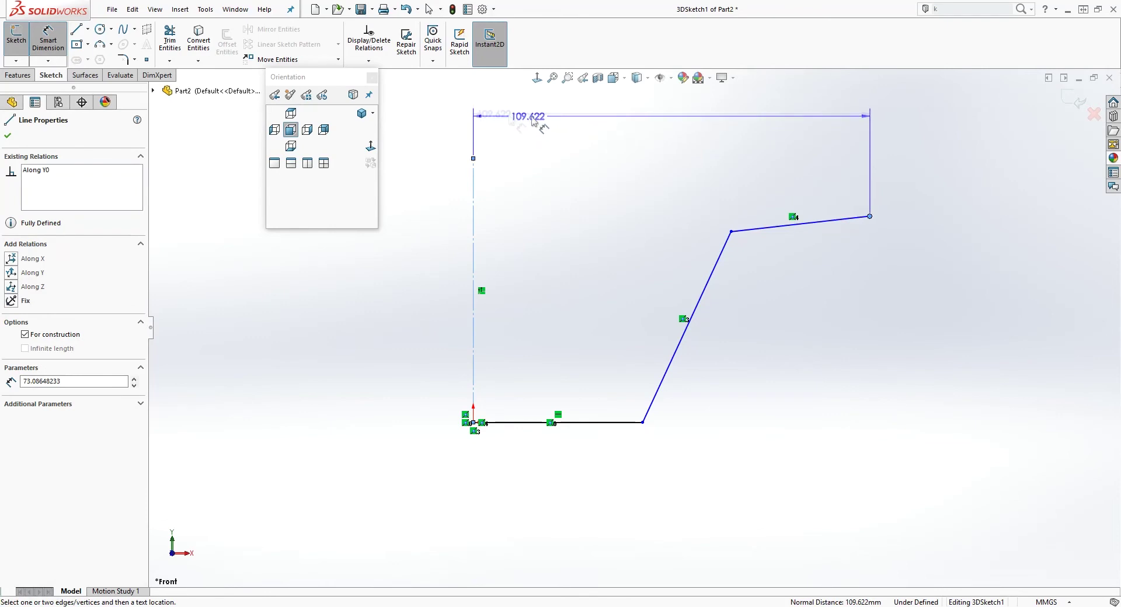
click(609, 122)
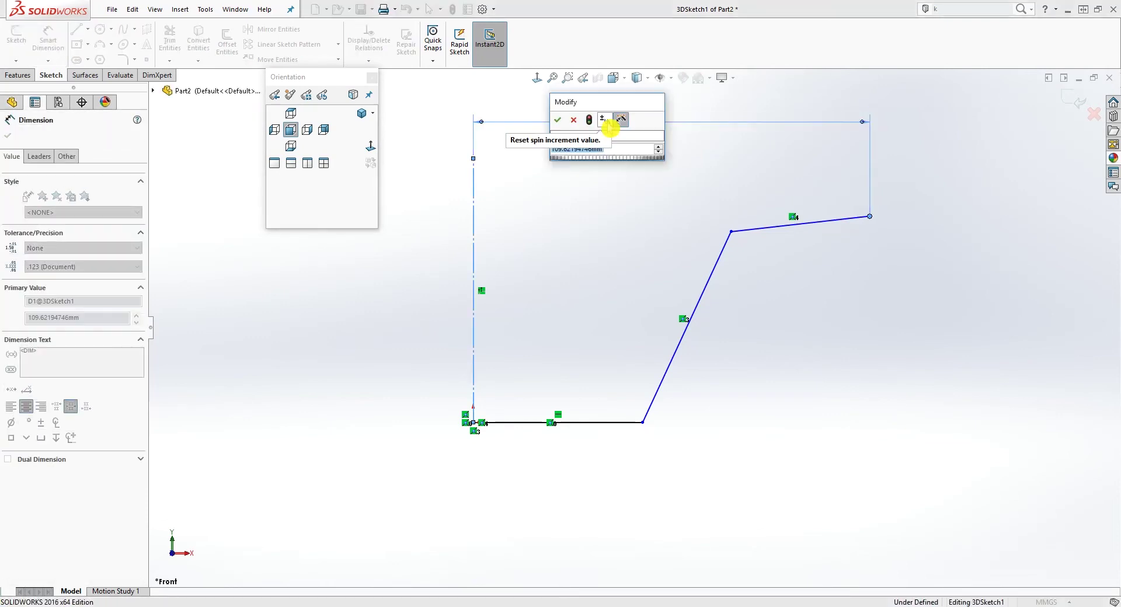
text(360)
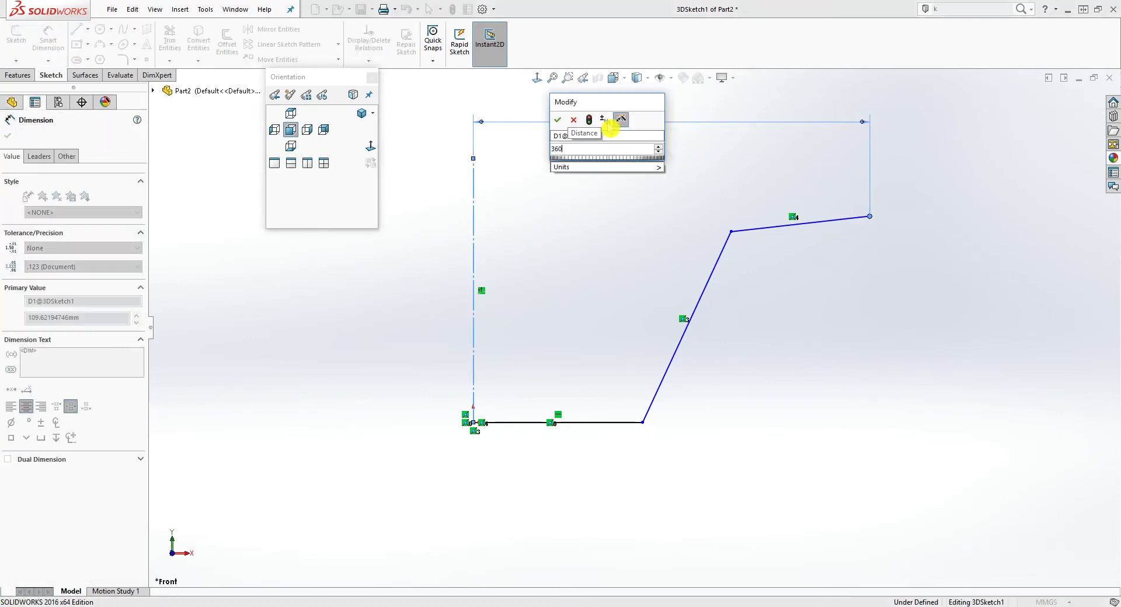
key(Return)
scroll(858, 285, up, 4)
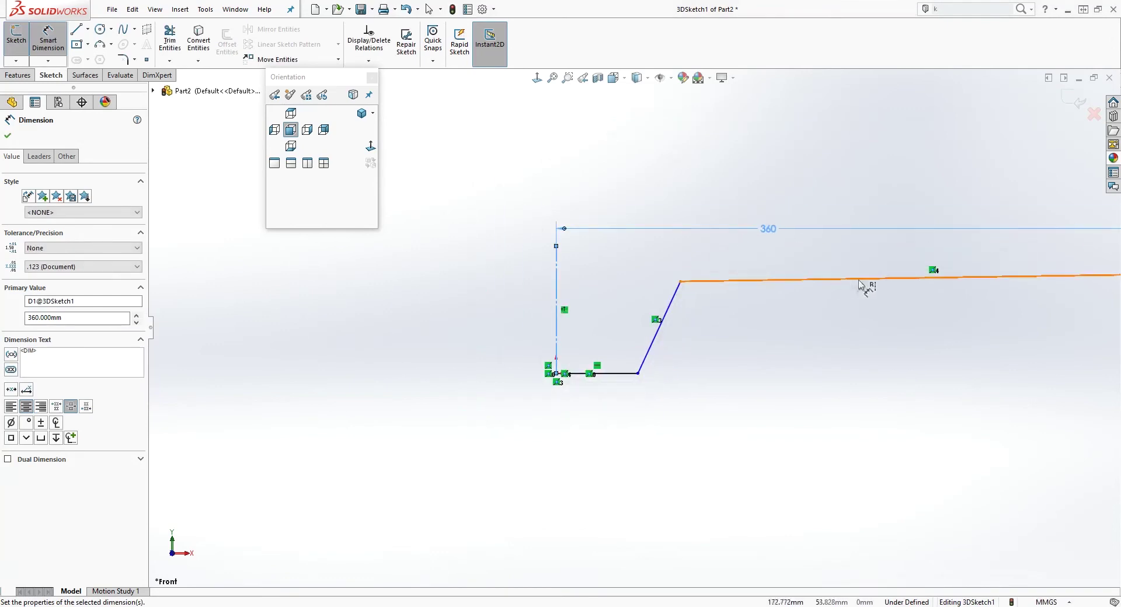
scroll(959, 311, down, 2)
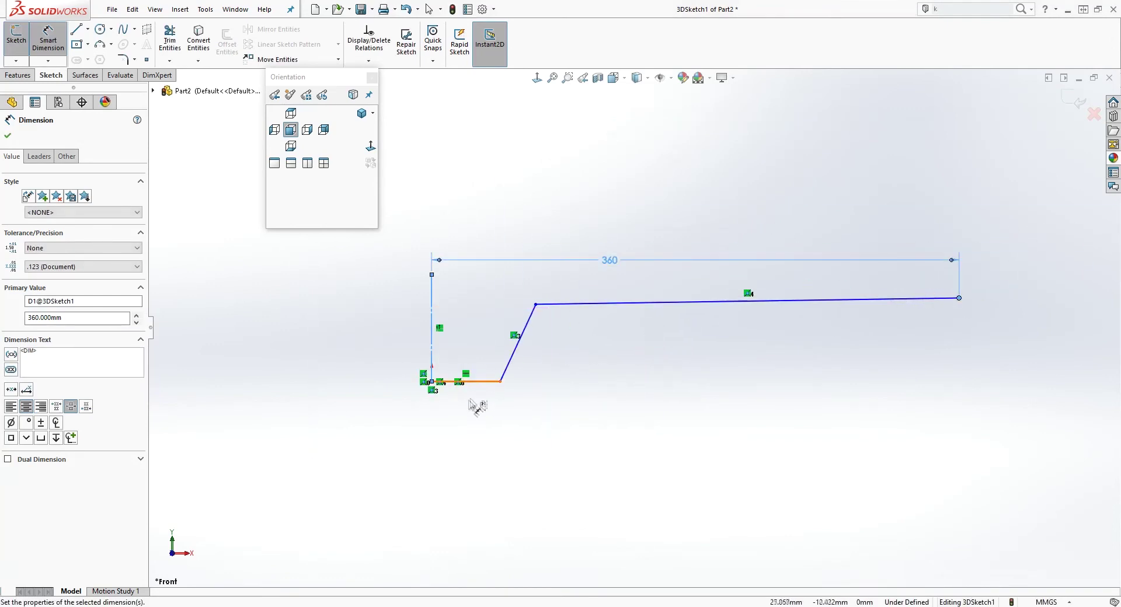
click(946, 299)
scroll(536, 335, down, 2)
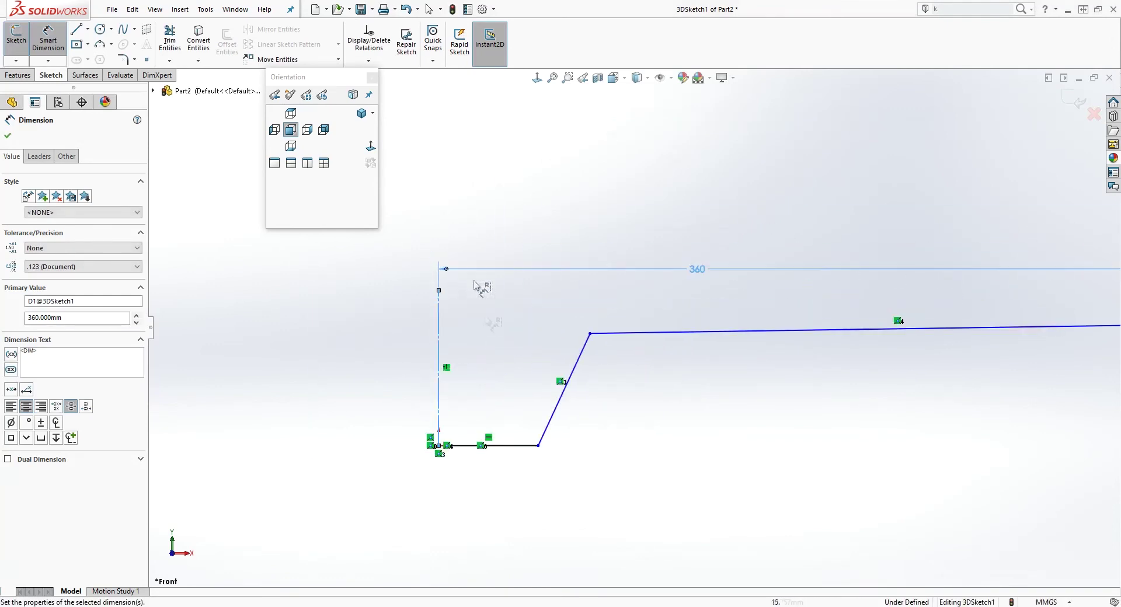
scroll(663, 405, up, 2)
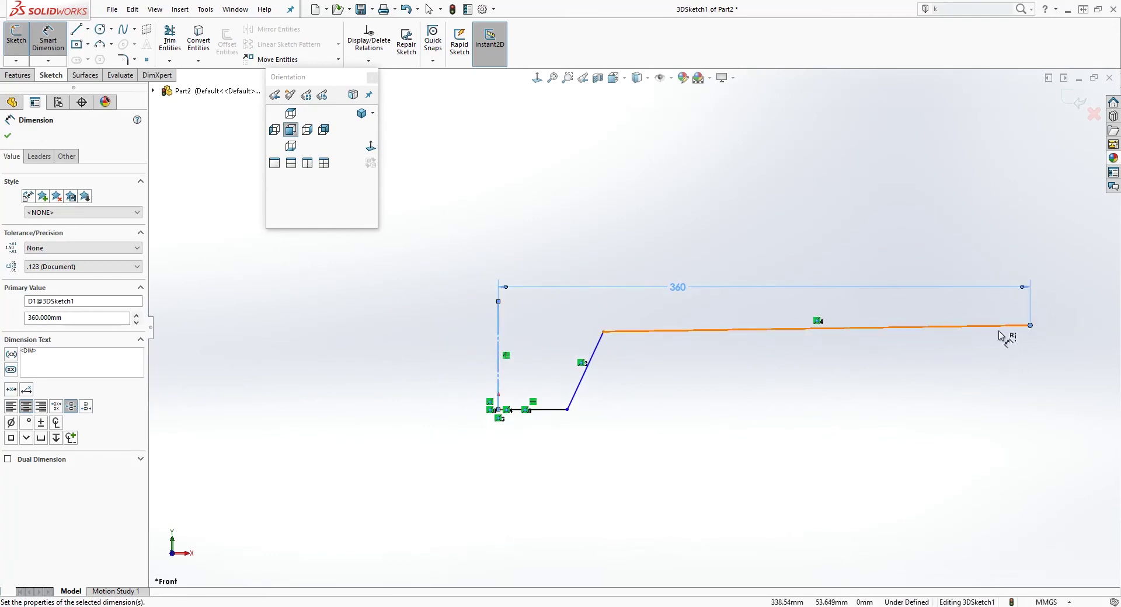
scroll(584, 409, down, 2)
click(599, 397)
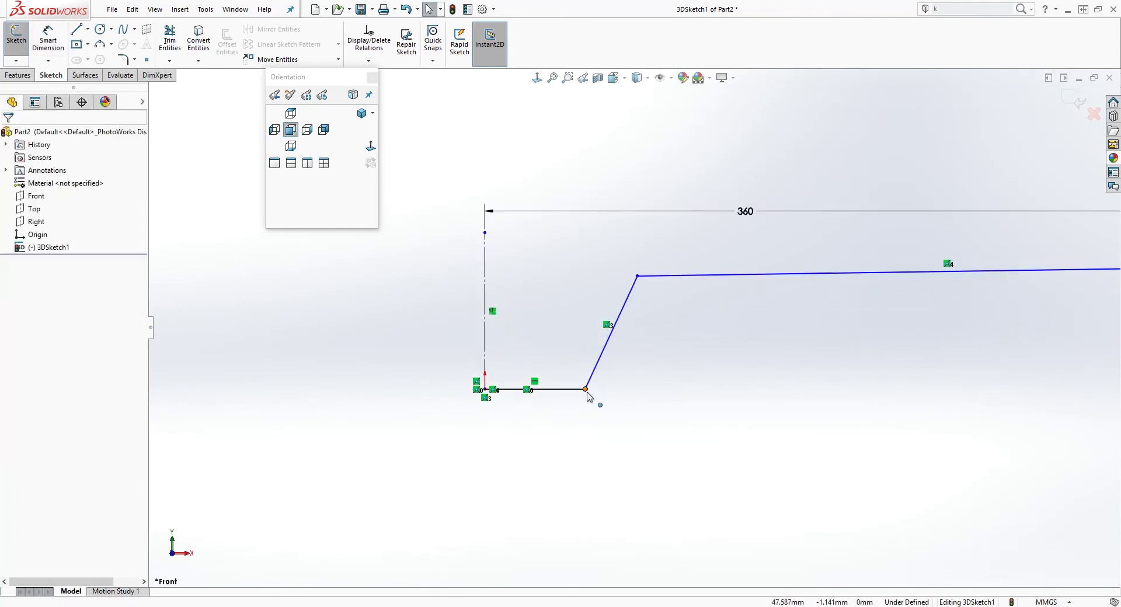
Move the upper bend point outward and raise the upper line's outer endpoint to about Y 73 mm.
click(586, 390)
mouse_move(637, 275)
mouse_down()
mouse_move(674, 248)
mouse_move(669, 266)
mouse_up()
scroll(646, 324, up, 3)
key(Escape)
mouse_move(883, 306)
mouse_down()
mouse_move(885, 286)
mouse_move(886, 295)
mouse_up()
click(671, 269)
scroll(631, 315, down, 4)
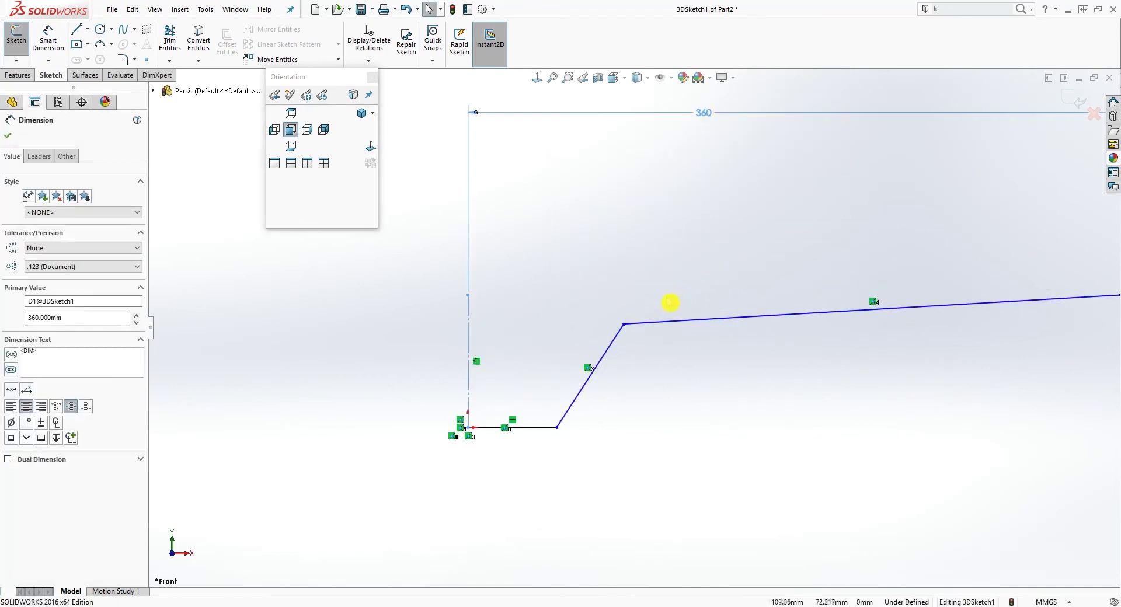
mouse_move(771, 351)
middle_down()
mouse_move(853, 388)
mouse_move(929, 347)
middle_up()
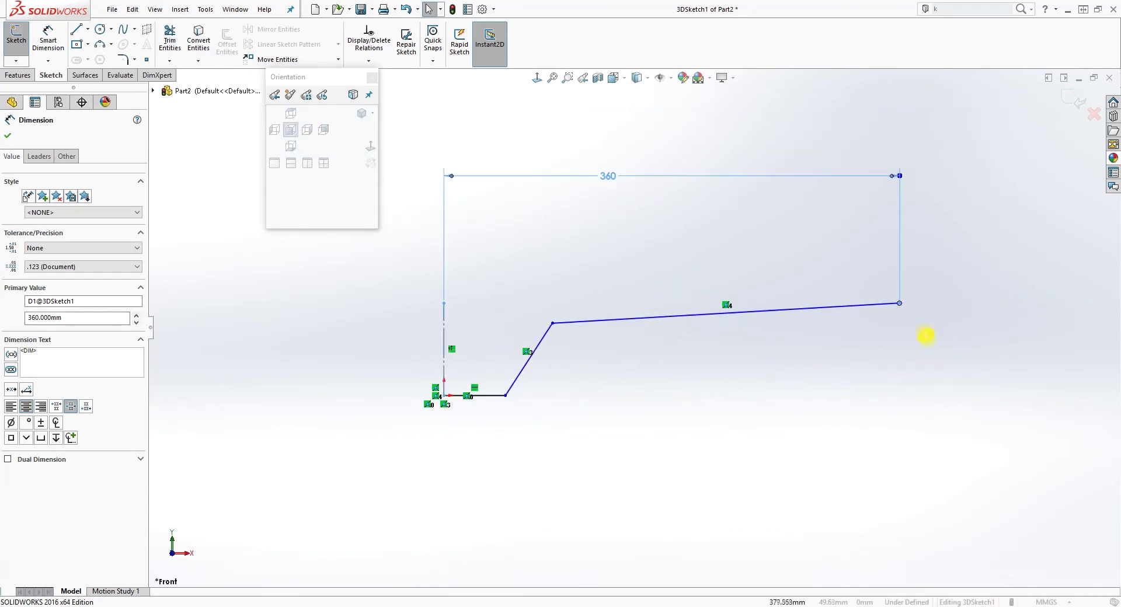
Dimension the height of the upper line's outer endpoint above the bottom horizontal line as 220.98 mm.
key(Escape)
click(52, 38)
click(899, 304)
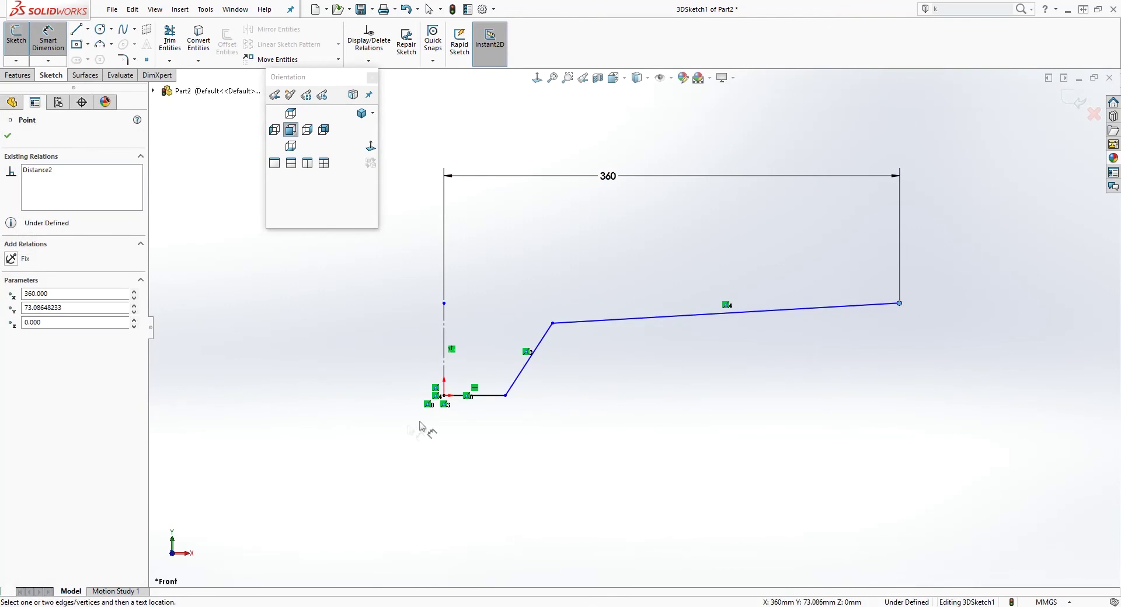
click(489, 396)
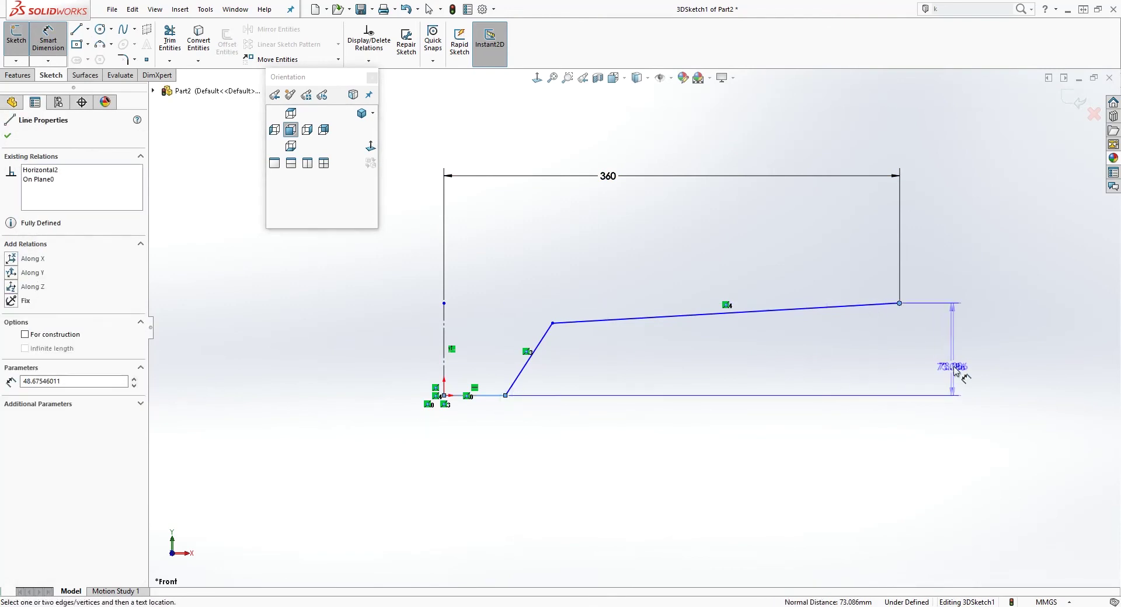
click(956, 375)
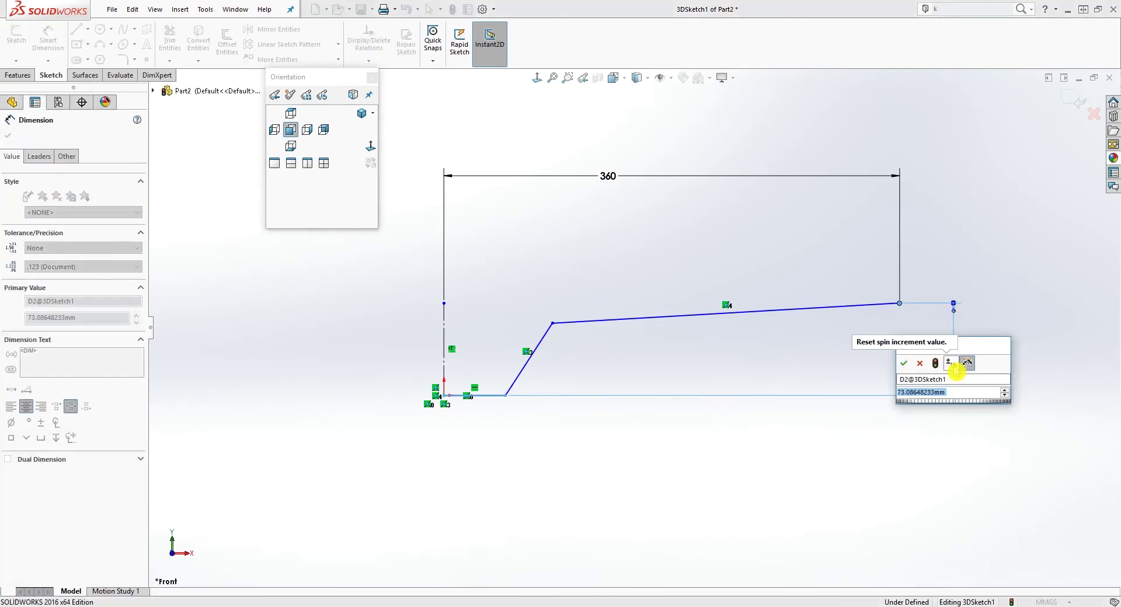
text(220.98)
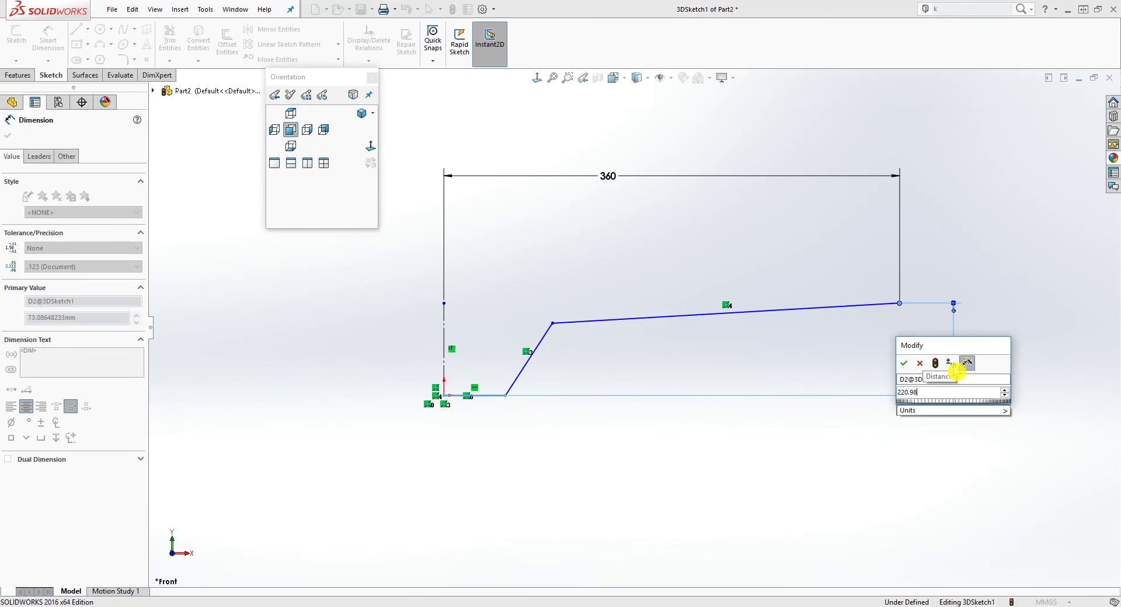
key(Return)
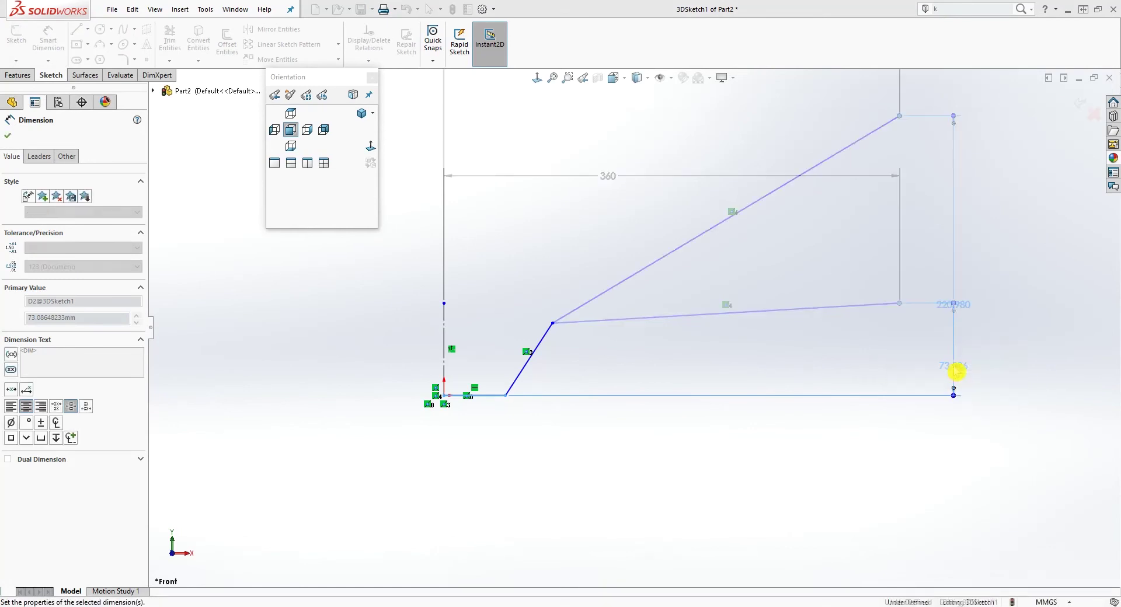
click(691, 376)
Move the upper bend point to about X 135 mm, Y 200 mm and extend the vertical construction line's top to about Y 208 mm.
scroll(670, 358, down, 2)
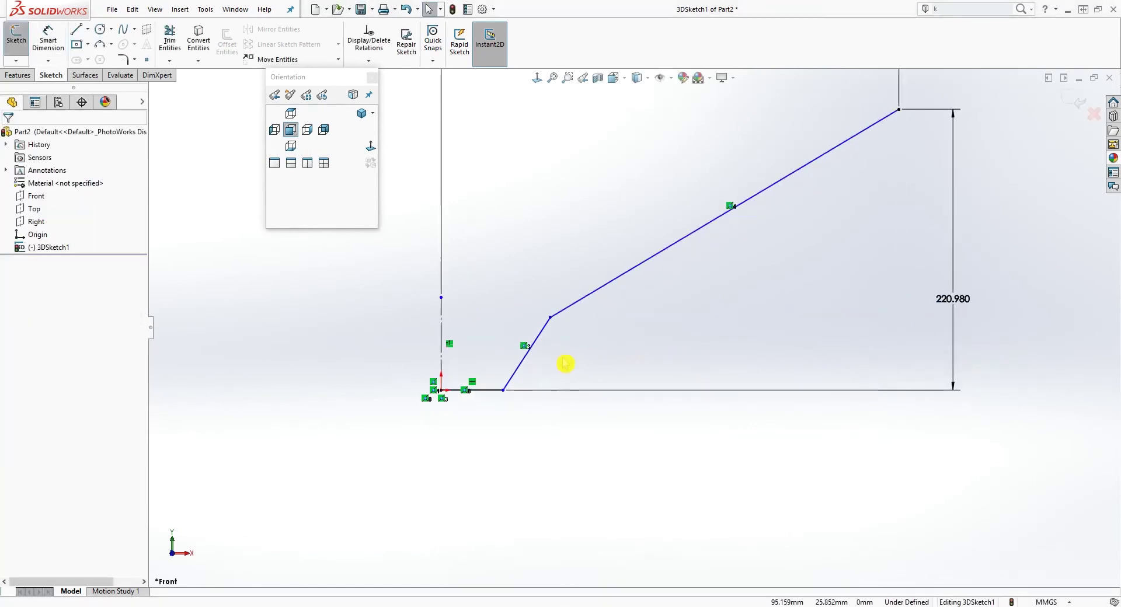
scroll(671, 262, up, 3)
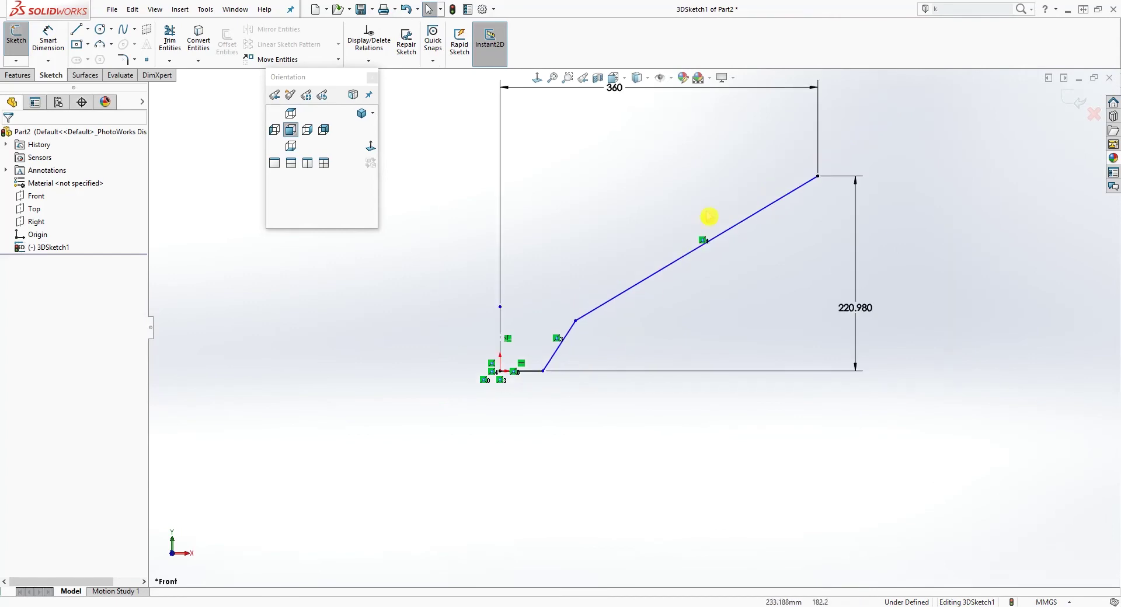
scroll(705, 213, down, 2)
drag(518, 416, 565, 270)
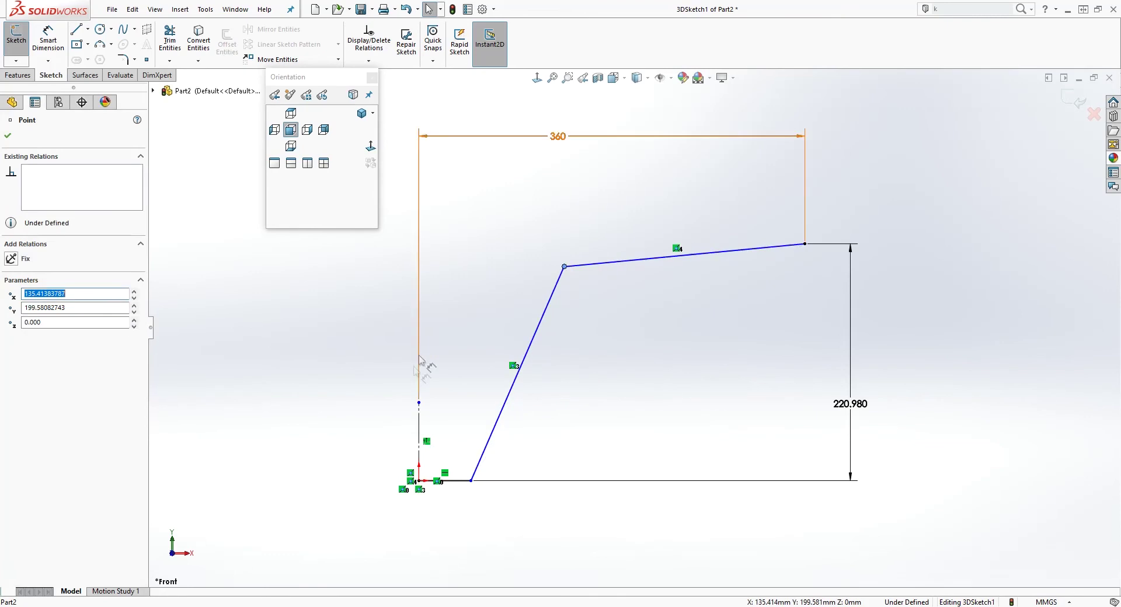
drag(419, 404, 429, 263)
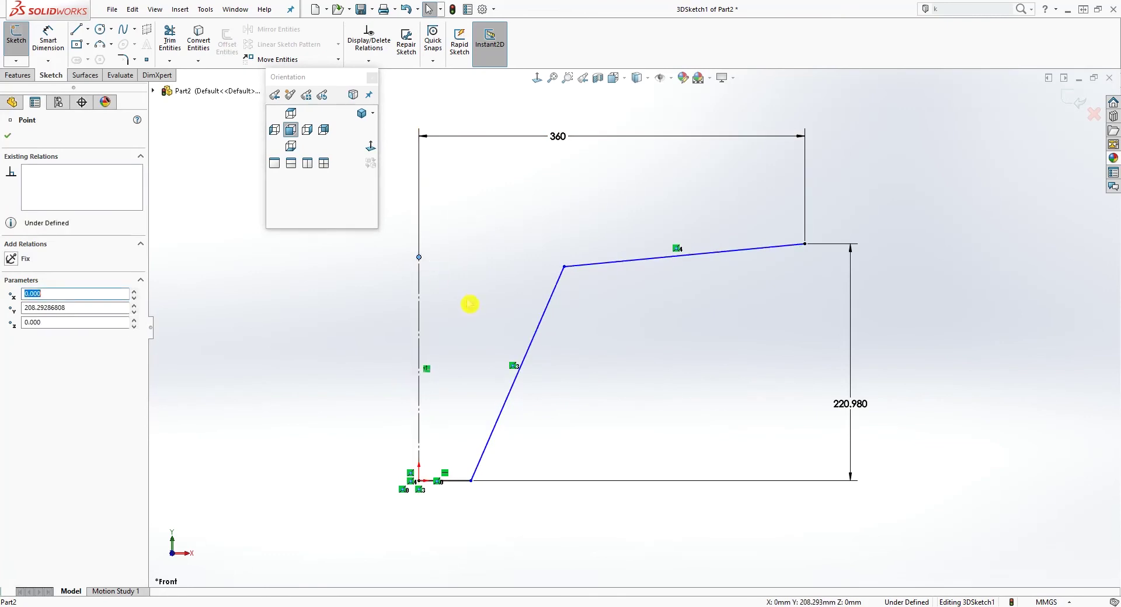
click(49, 36)
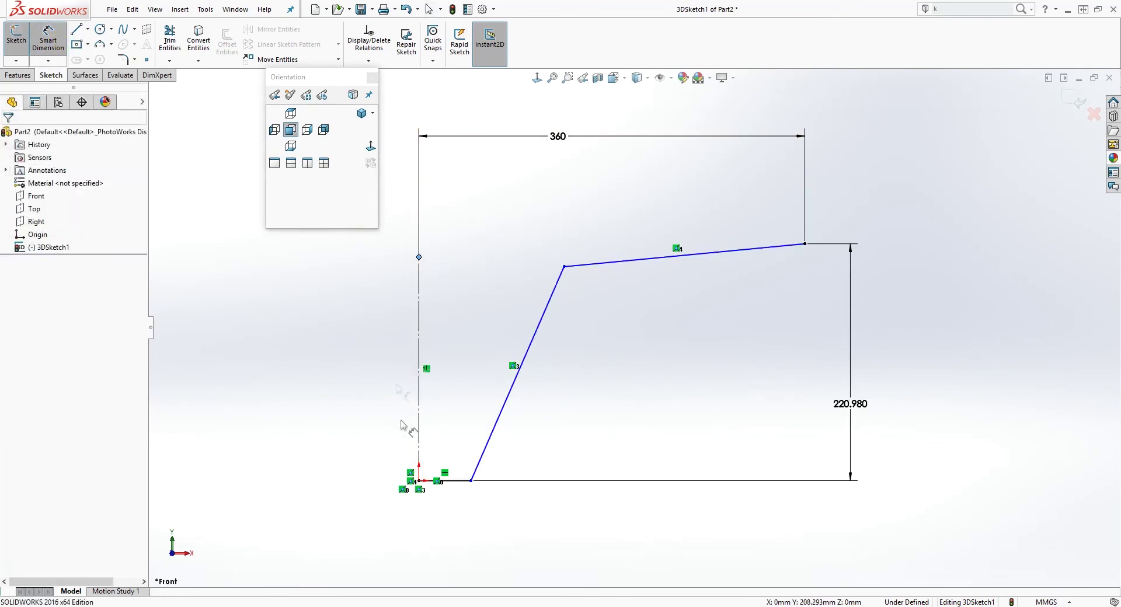
click(458, 480)
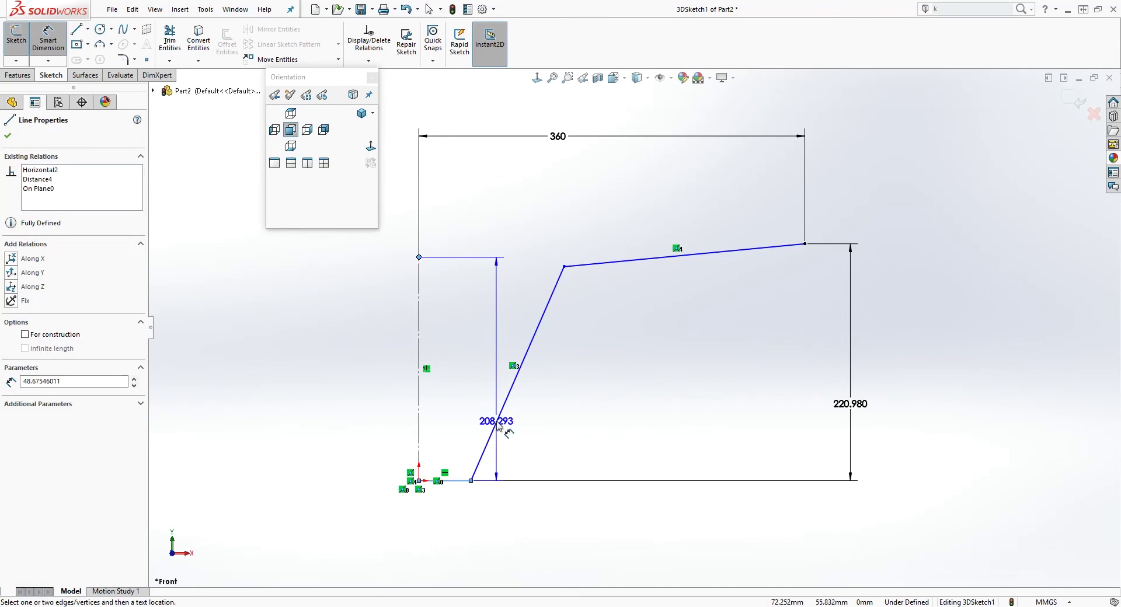
click(497, 425)
key(Return)
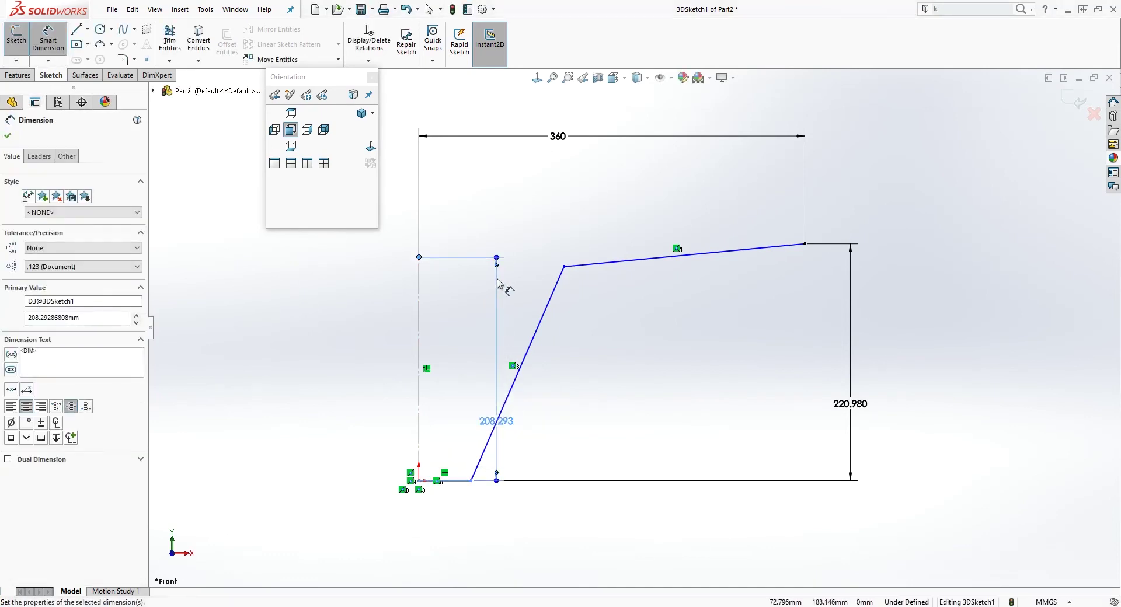
key(Delete)
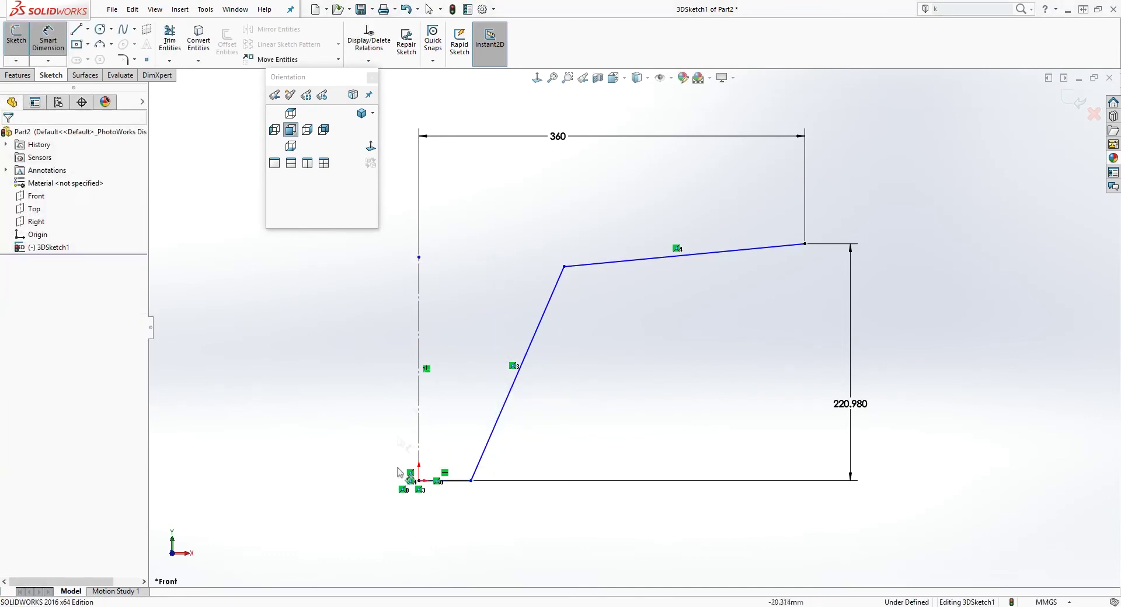
Dimension the angle between the bottom horizontal line and the steeply rising line as 64.72°.
click(465, 484)
click(494, 429)
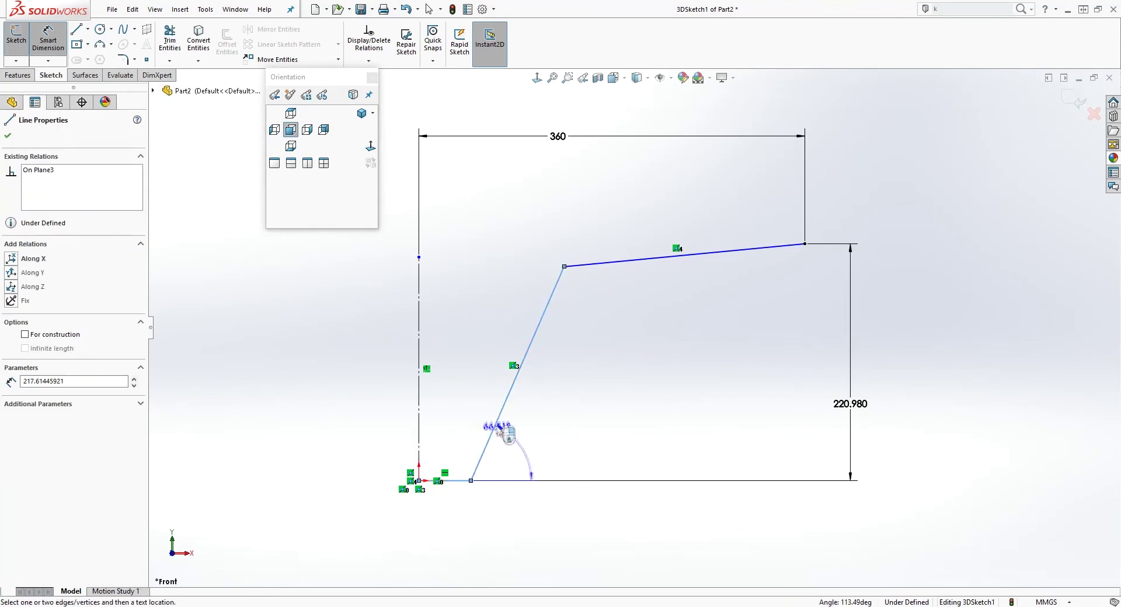
click(562, 409)
text(64.72)
key(Return)
key(Escape)
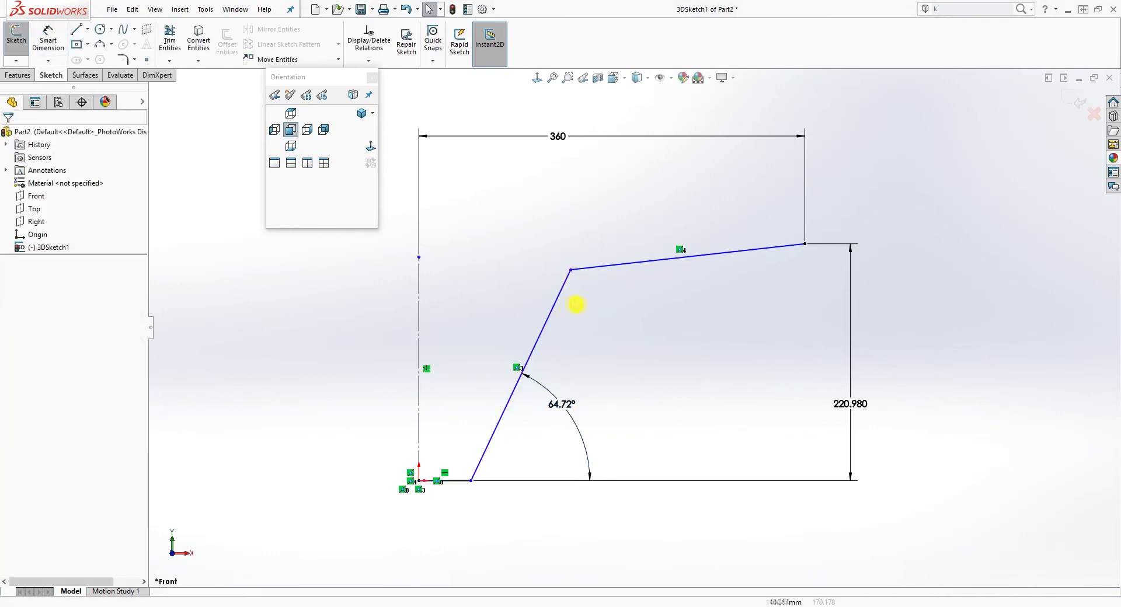
Dimension the upper line's angle to the bottom horizontal line as 2°, checking the upsweep spec on the Berlin Bar page in the browser.
right_drag(685, 348, 684, 304)
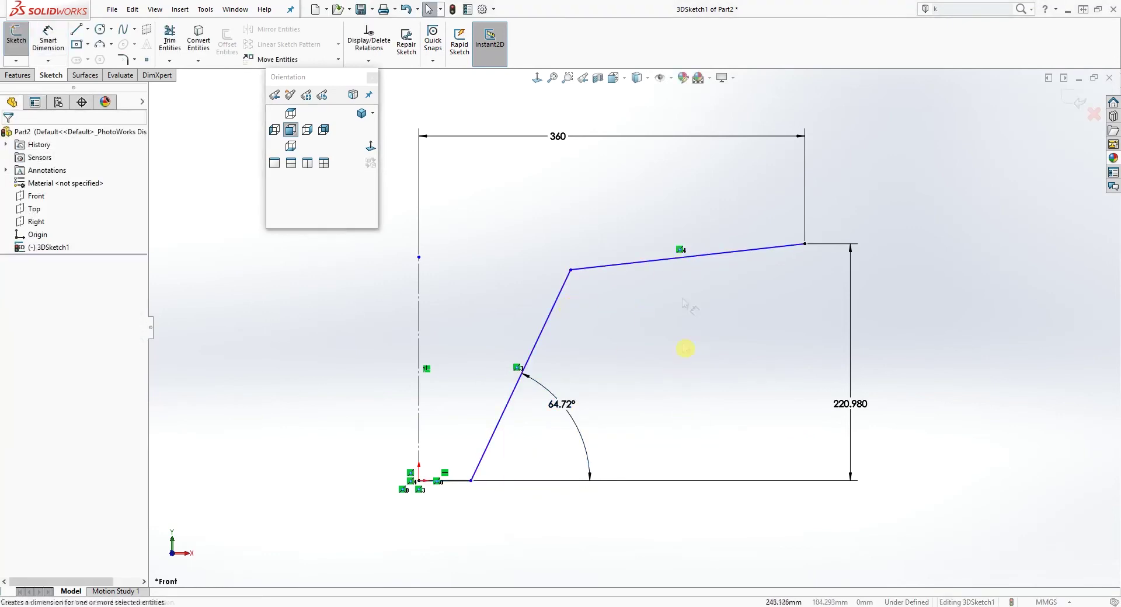
click(685, 258)
click(467, 481)
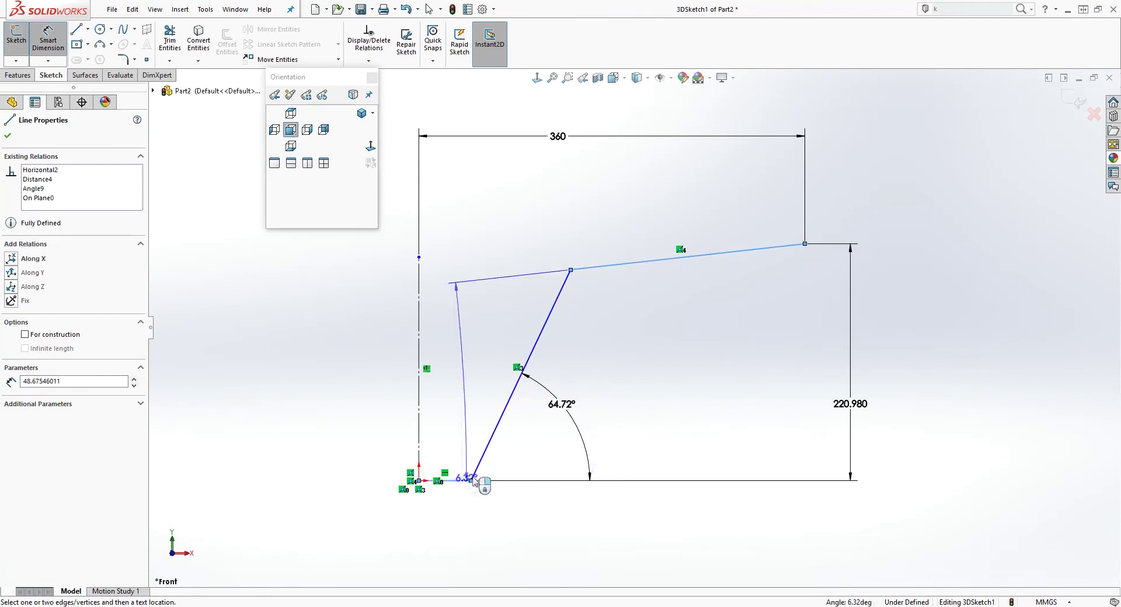
click(718, 403)
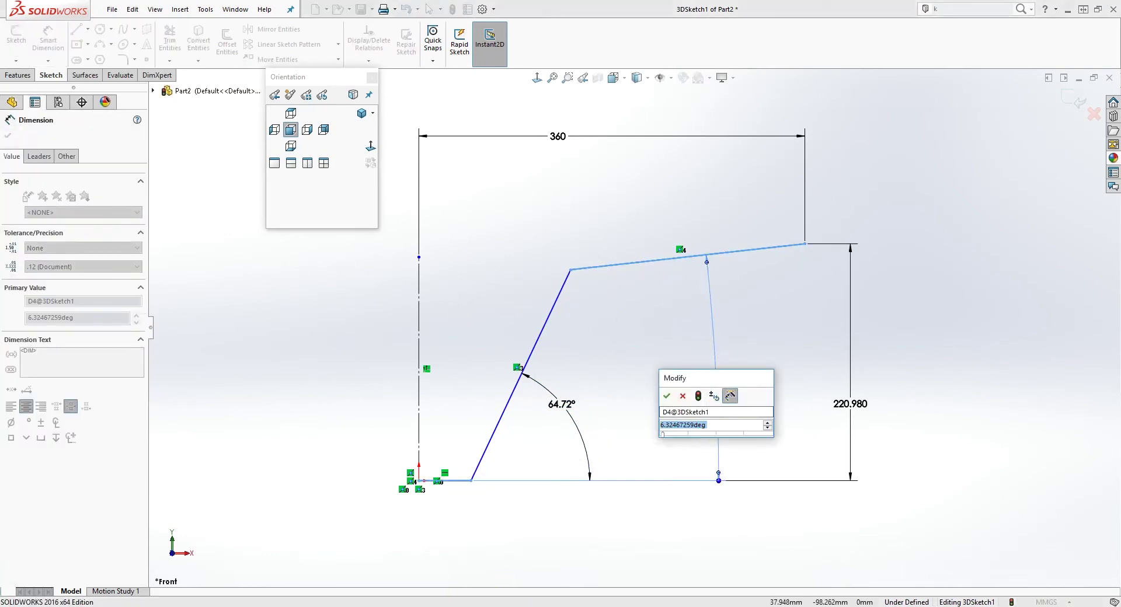
click(190, 563)
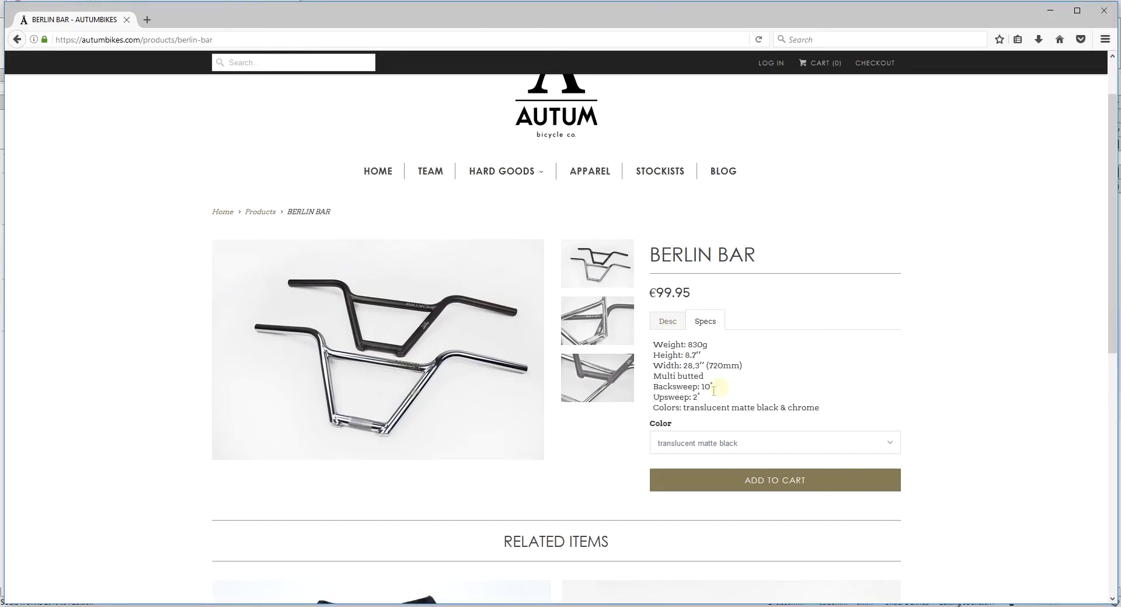
click(1050, 17)
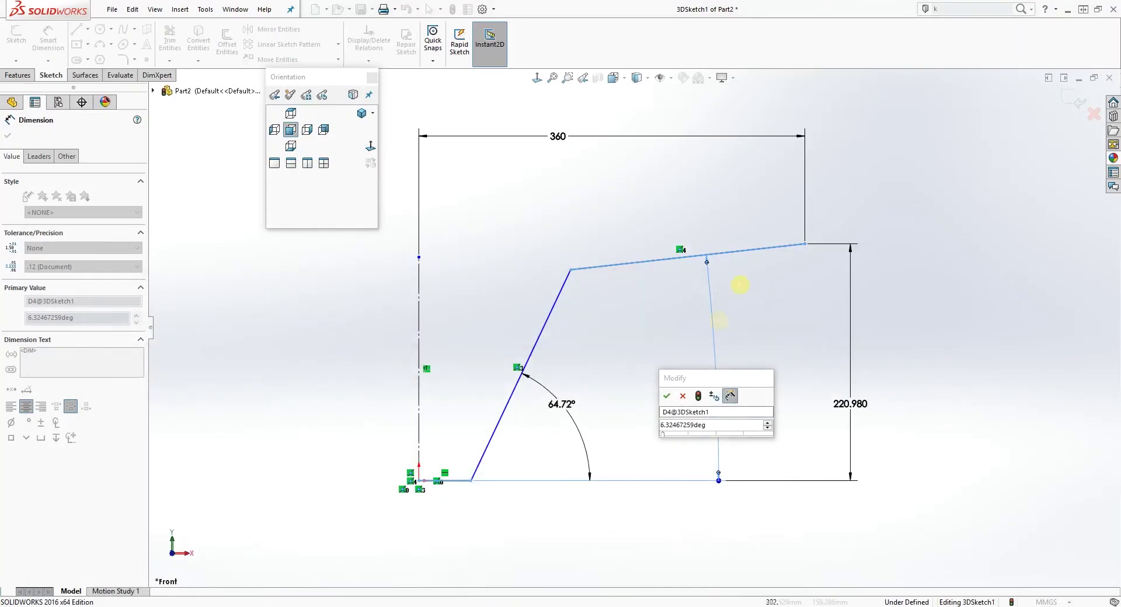
double_click(693, 425)
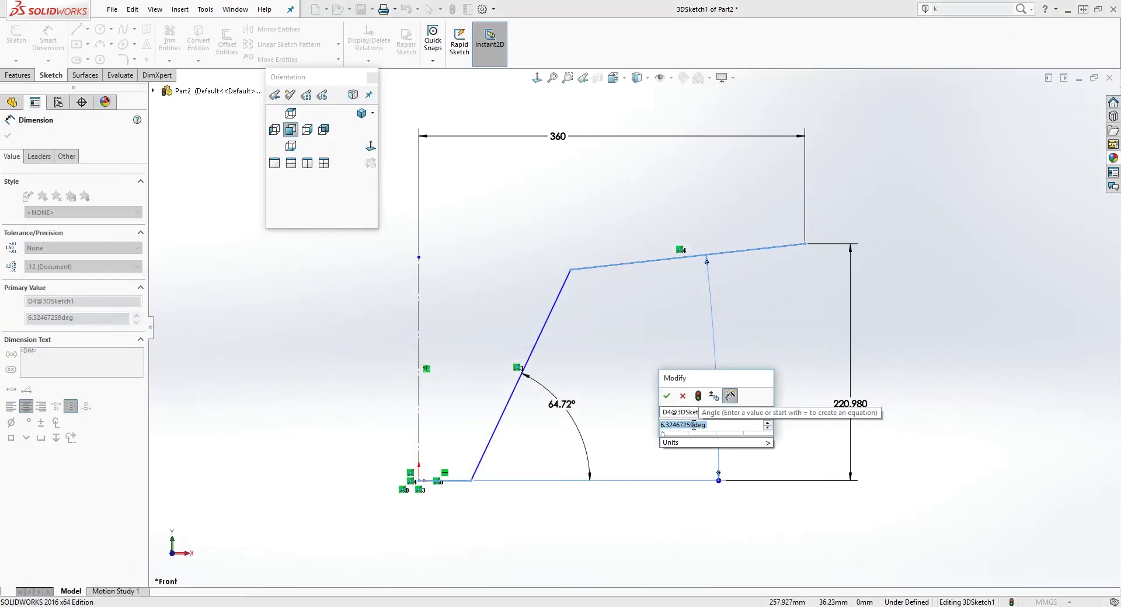
text(2)
key(Return)
key(Escape)
scroll(618, 291, up, 2)
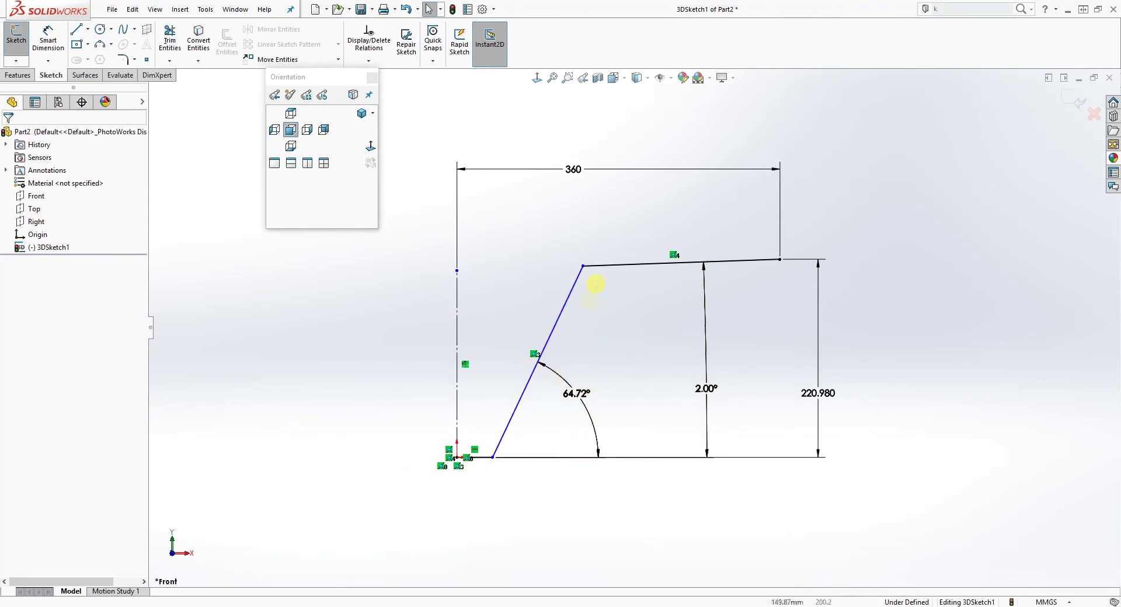
Slide the steeply rising line outward, moving its lower bend point to about X 92 mm.
drag(583, 267, 614, 308)
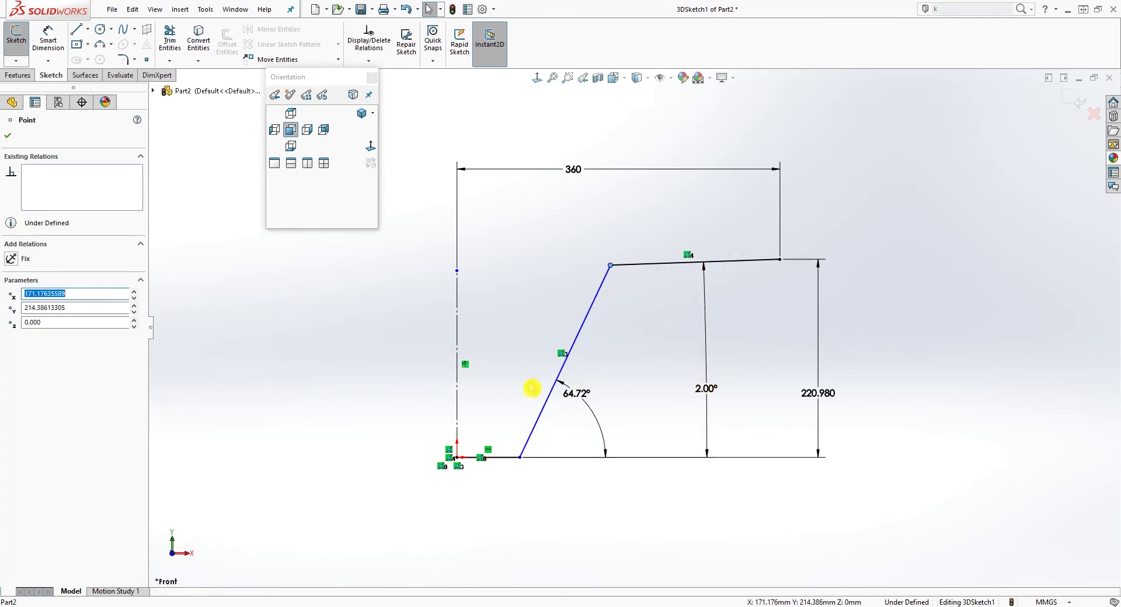
drag(524, 467, 542, 470)
key(Escape)
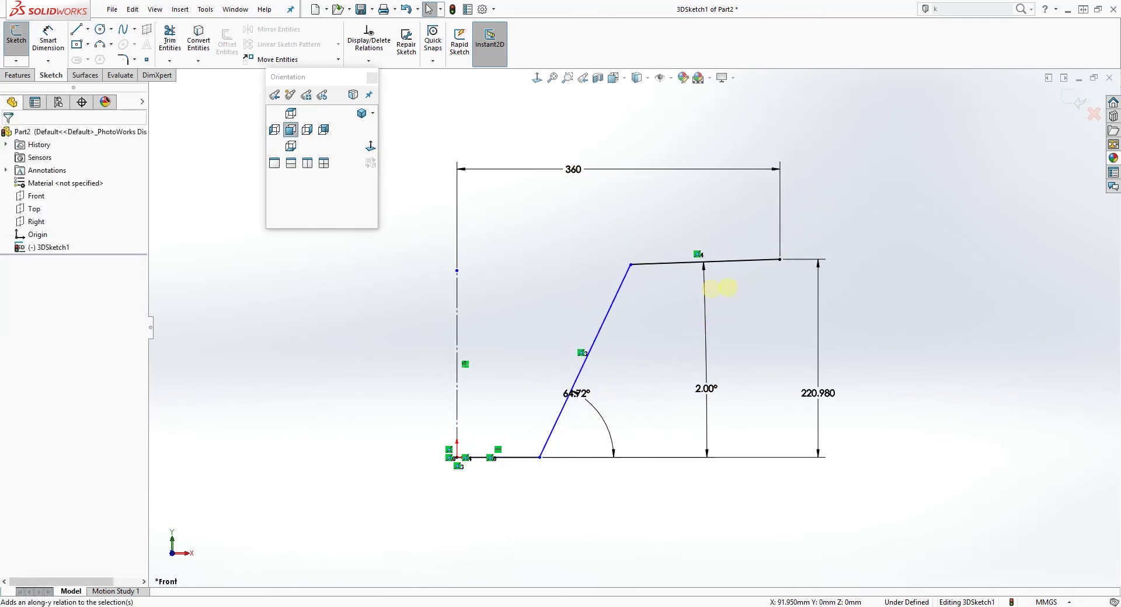
Dimension the length of the upper, slightly rising line as 180 mm.
click(48, 35)
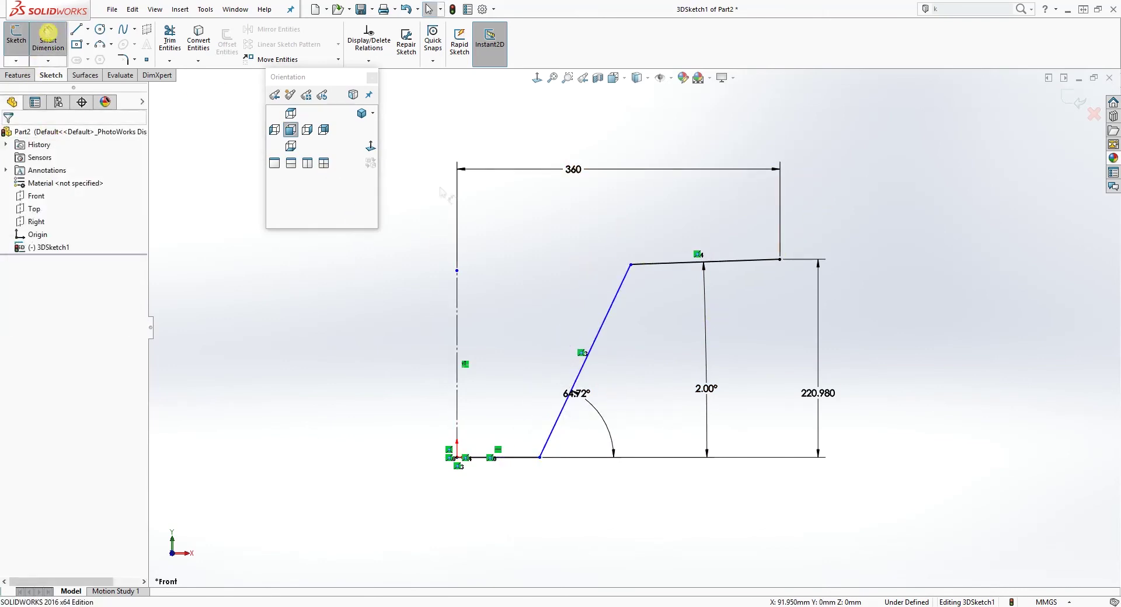
click(682, 267)
click(682, 228)
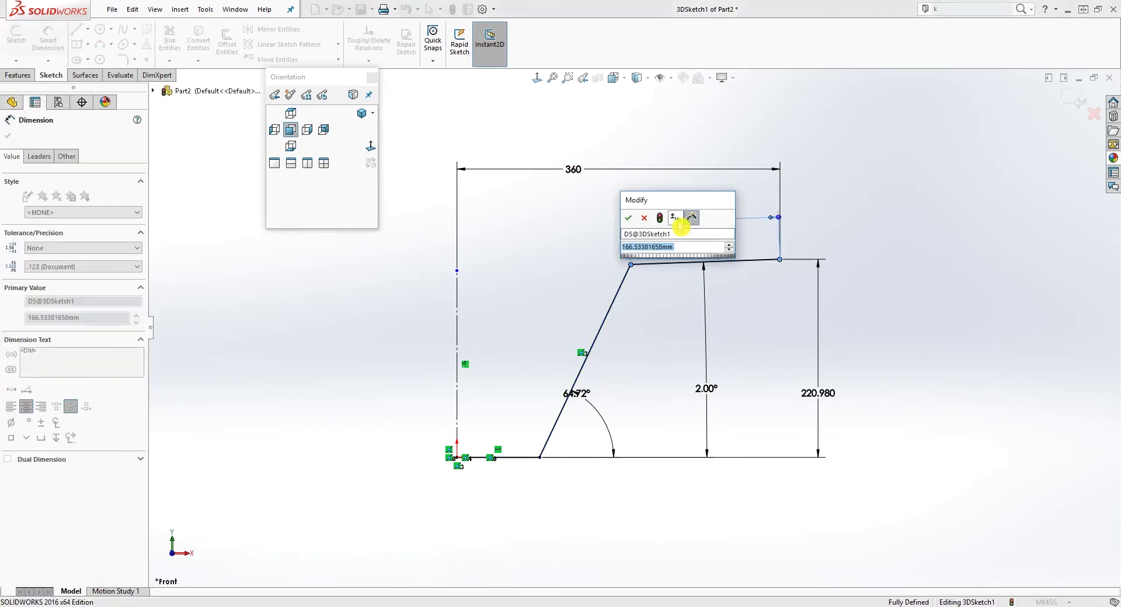
text(180)
key(Return)
key(Escape)
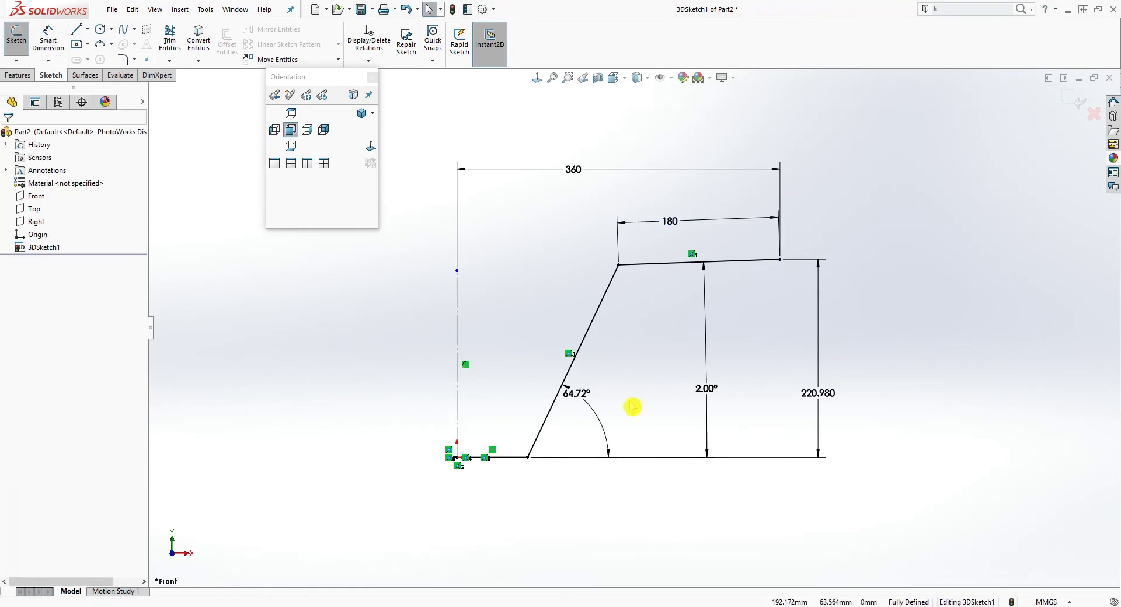
Draw a line about 50 mm long from the lower bend point, sloping down and inward toward the centreline.
scroll(633, 406, down, 2)
scroll(582, 375, up, 1)
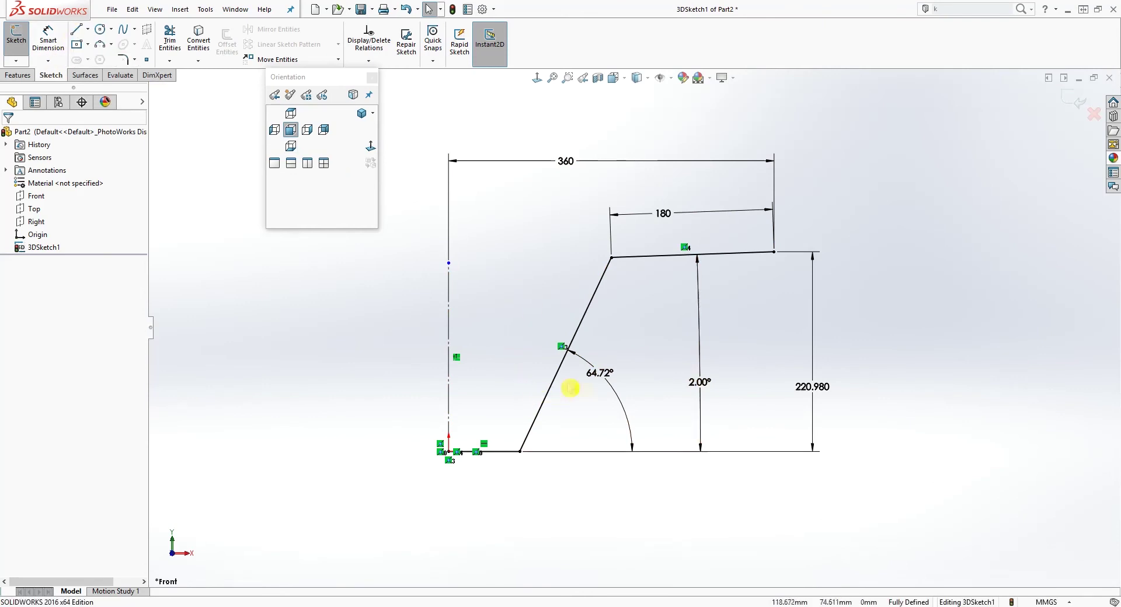
click(76, 29)
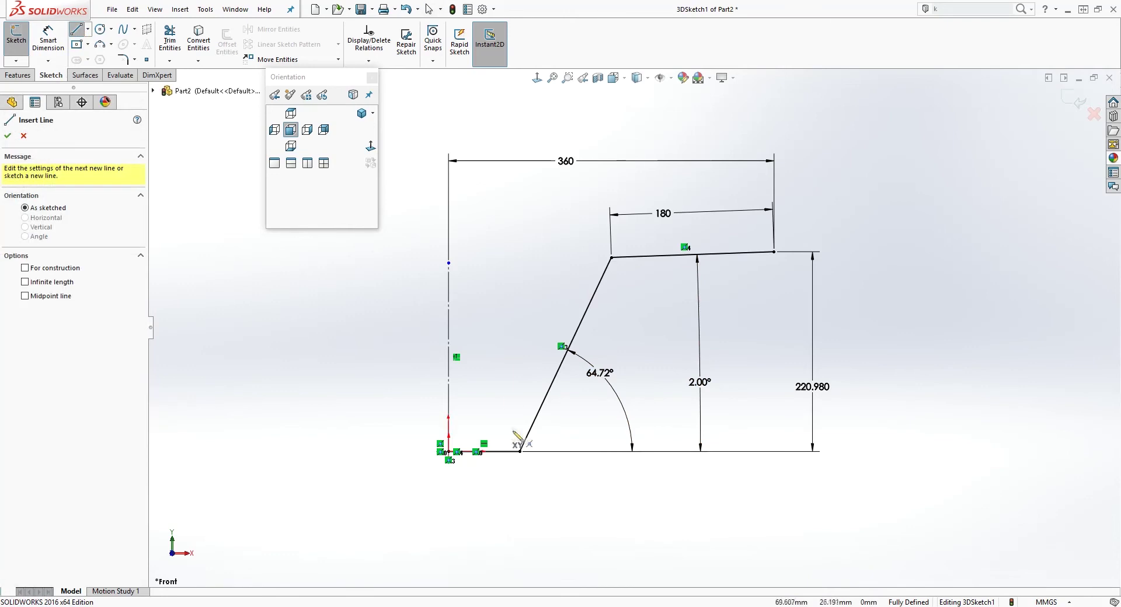
click(520, 452)
click(496, 490)
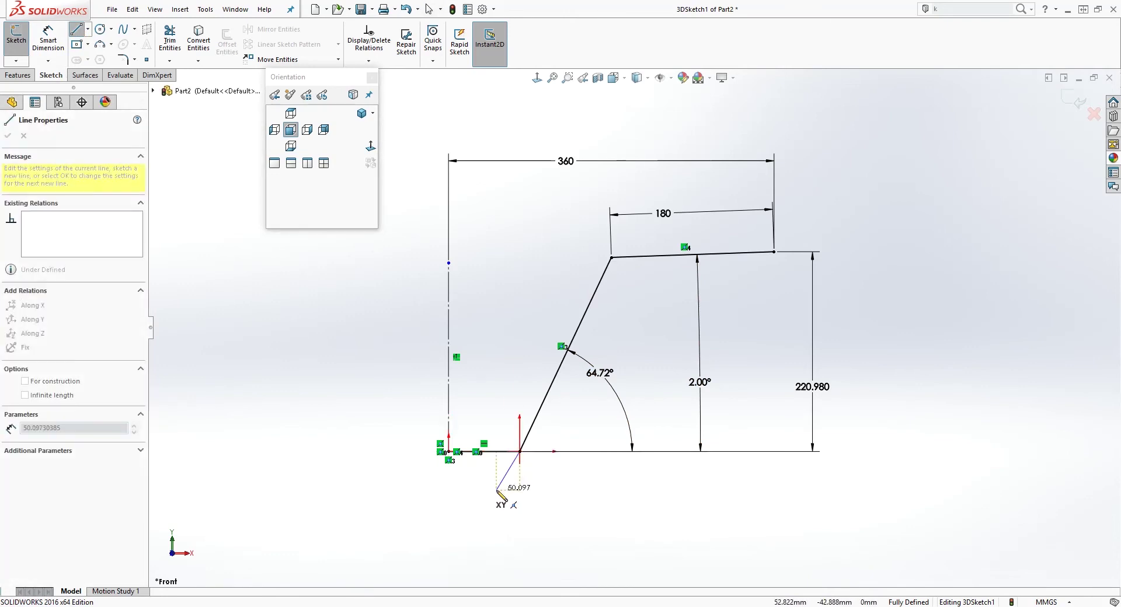
key(Escape)
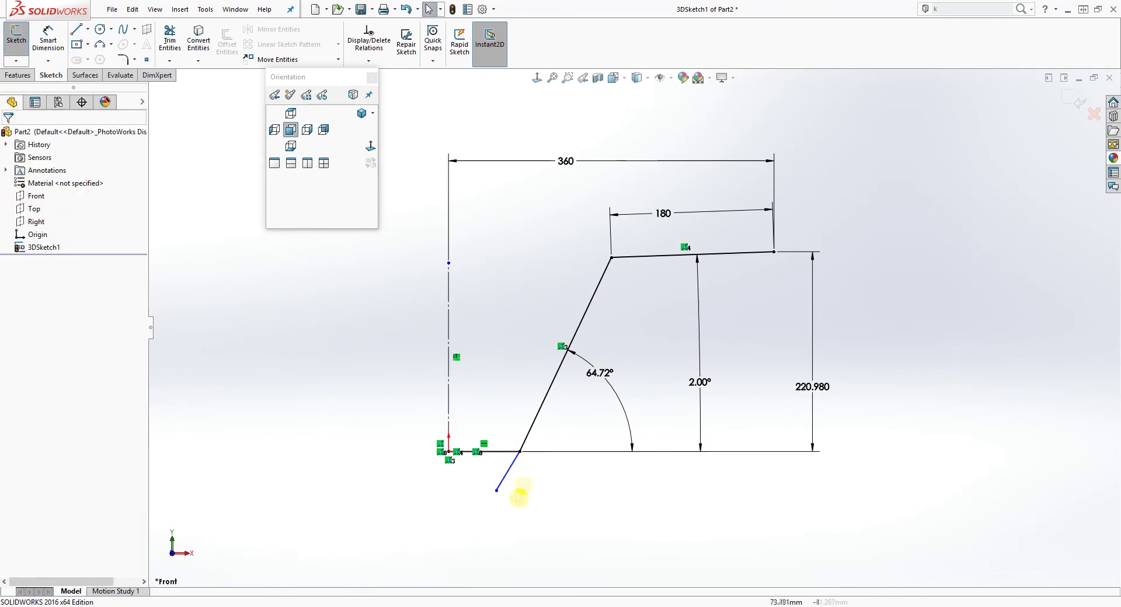
Make the short lower line collinear with the steeply rising line.
click(509, 471)
ctrl+click(527, 438)
click(19, 370)
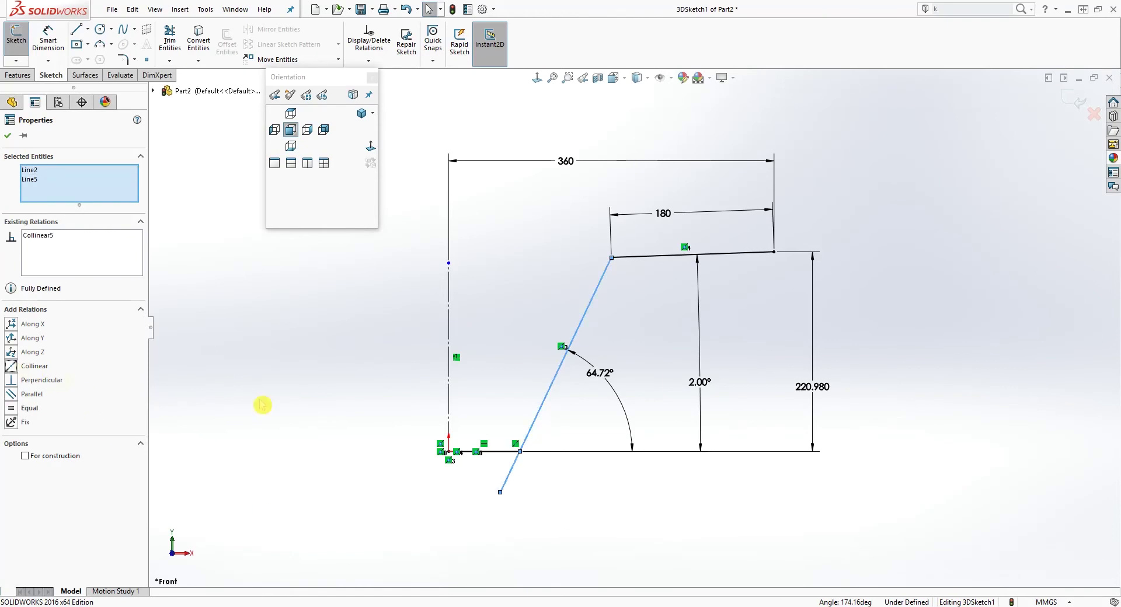
click(571, 488)
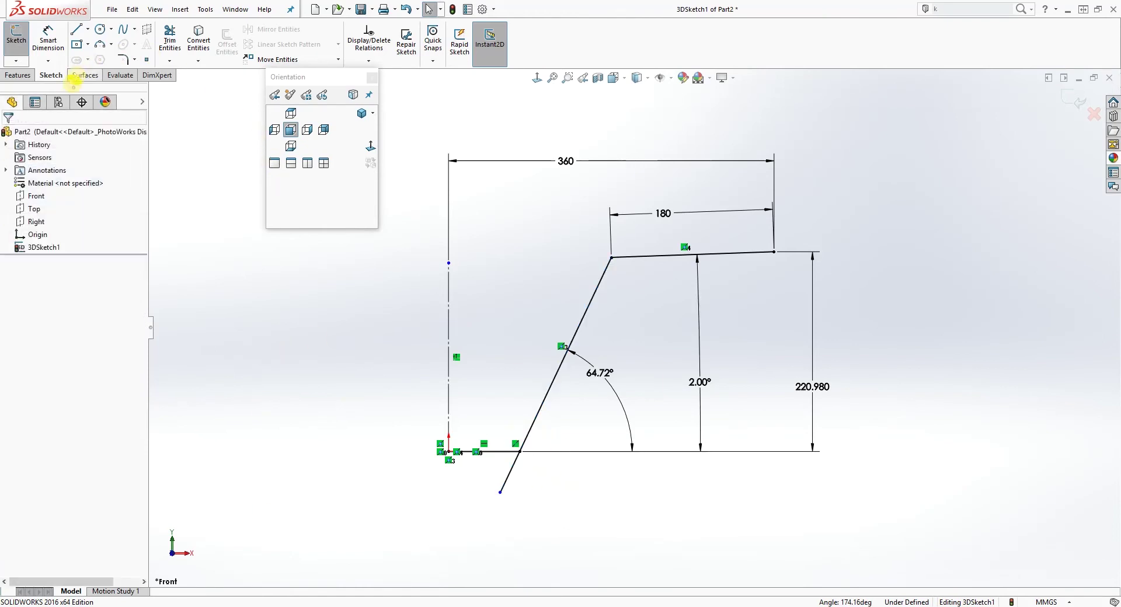
Dimension the vertical distance from the short lower line's free end to the bottom horizontal line as 25 mm.
click(48, 39)
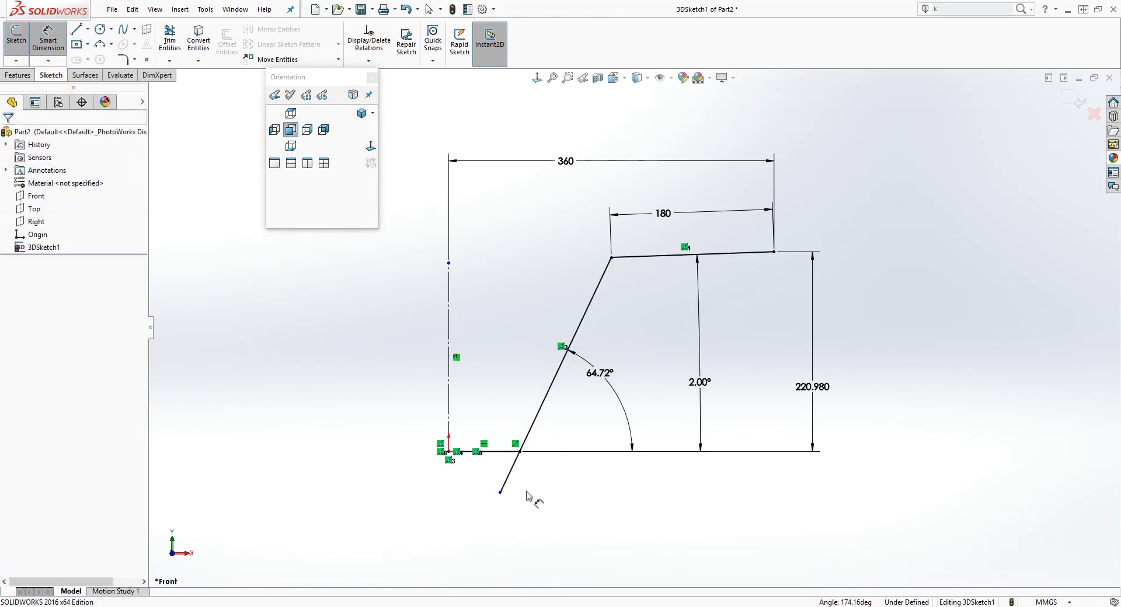
click(513, 474)
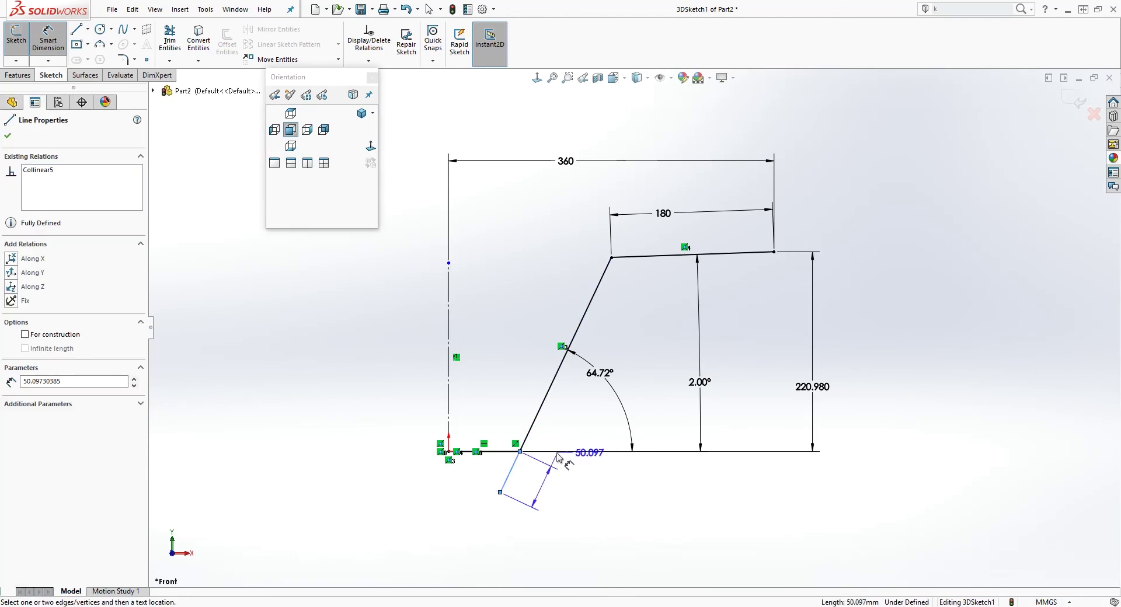
key(Escape)
click(500, 494)
click(505, 451)
click(609, 469)
text(25)
key(Return)
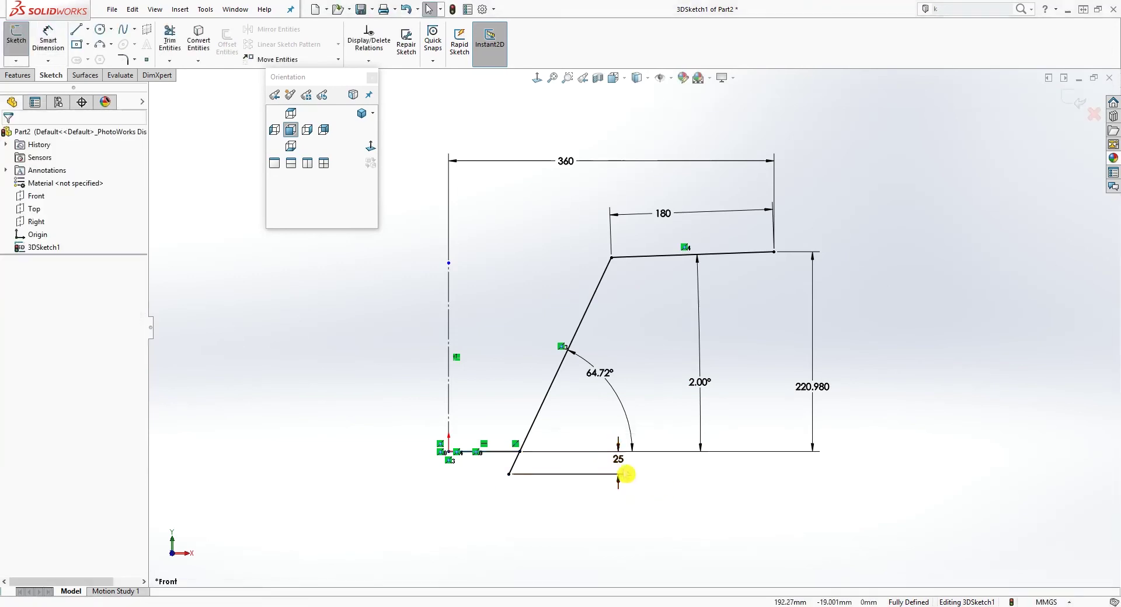
Inspect the dimensioned sketch and compare it with the backsweep in the bar geometry picture in Paint.
click(457, 523)
scroll(650, 382, down, 3)
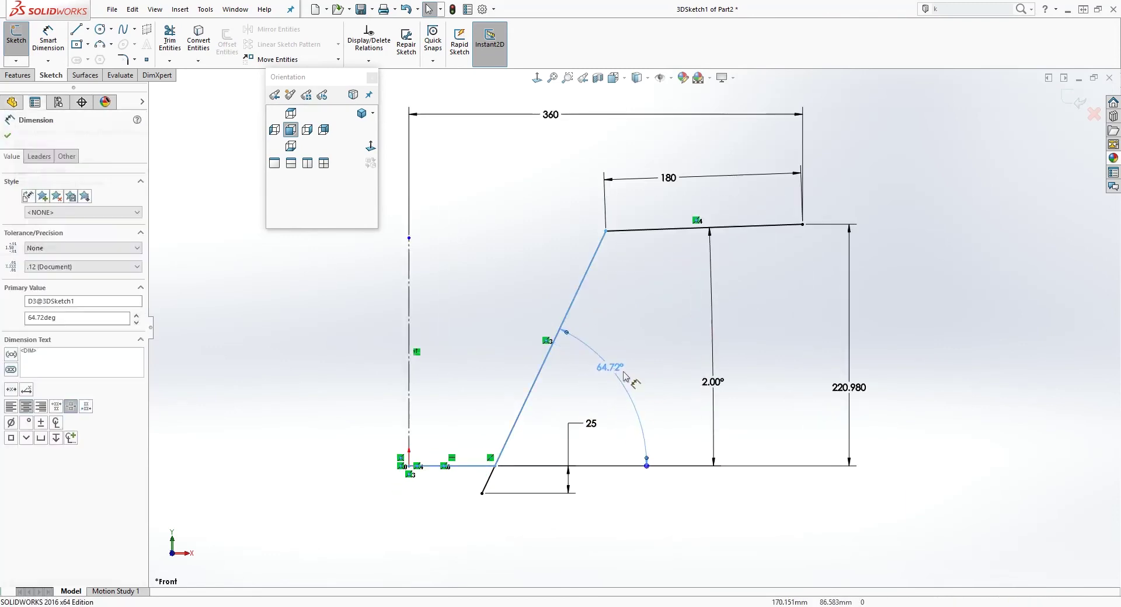
scroll(491, 409, up, 1)
click(727, 282)
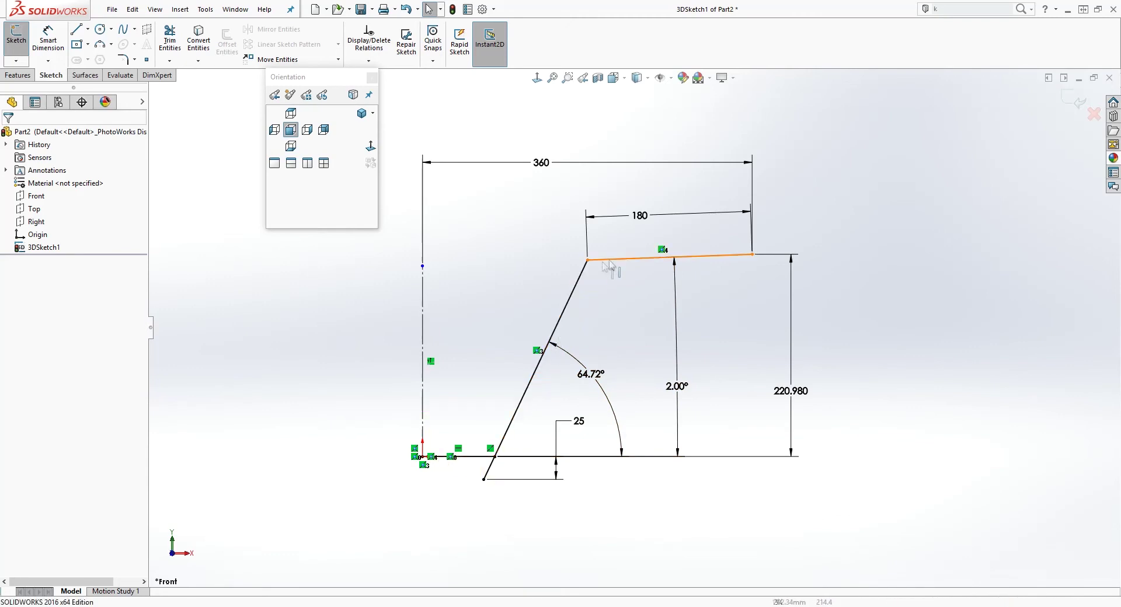
middle_drag(603, 268, 547, 351)
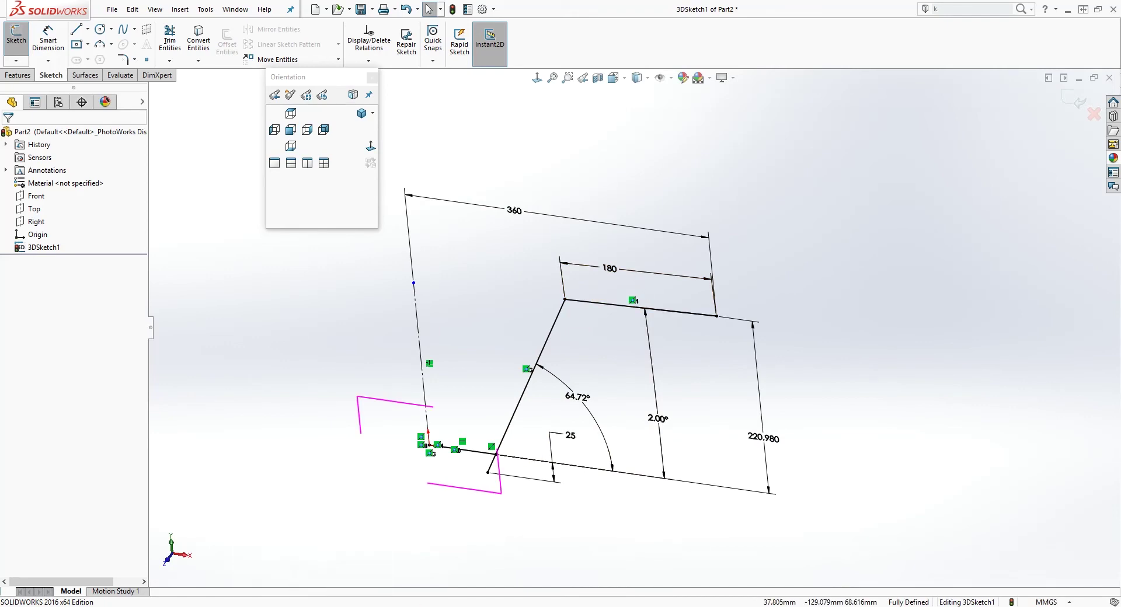
click(551, 555)
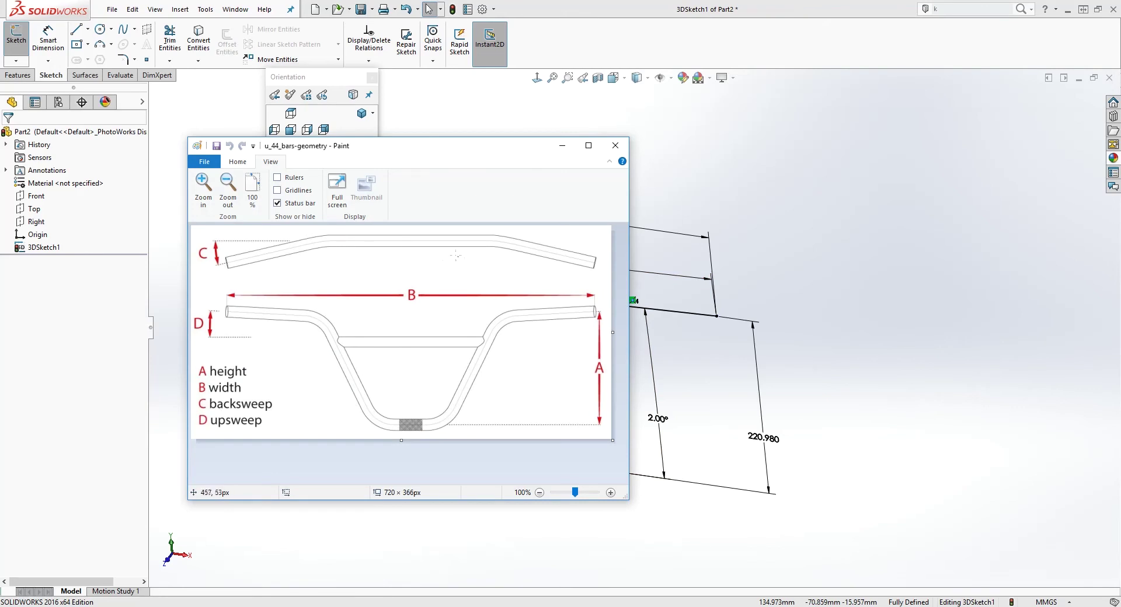
click(728, 261)
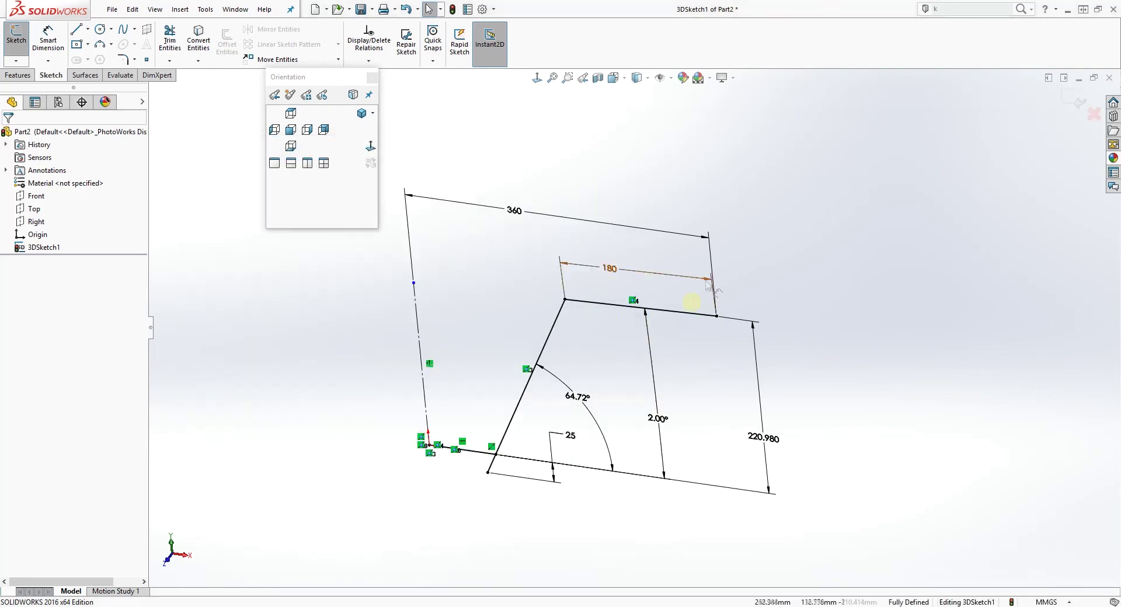
mouse_move(608, 318)
middle_down()
mouse_move(710, 267)
mouse_move(658, 310)
mouse_move(628, 291)
mouse_move(602, 303)
middle_up()
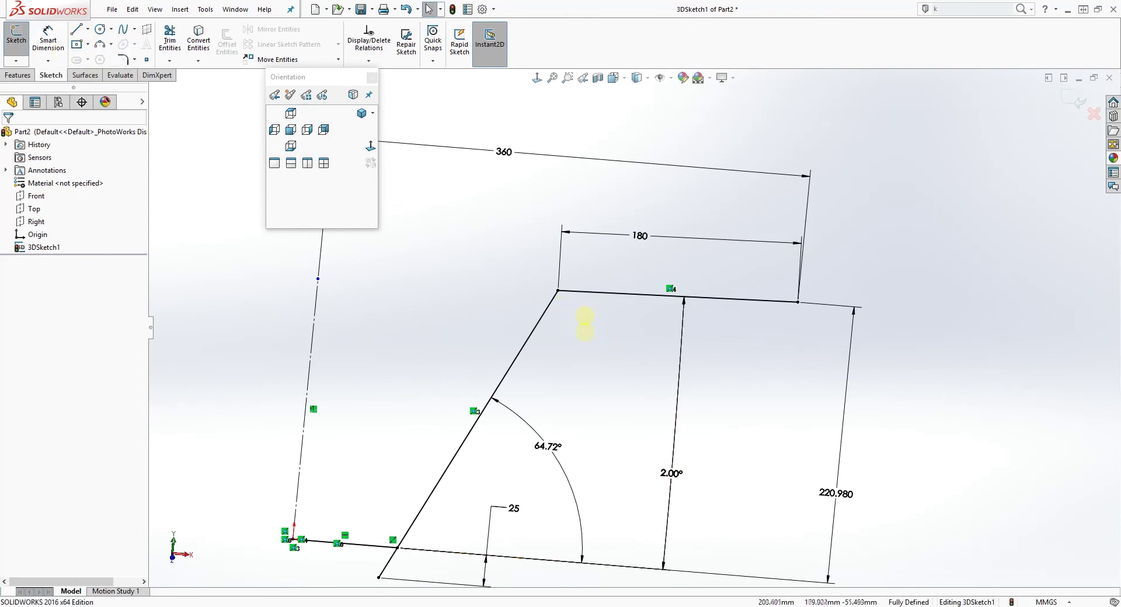
Draw a line about 185 mm long in the ZX plane from the upper bend point, angled outward and rearward.
click(81, 37)
mouse_move(585, 300)
middle_down()
mouse_move(588, 325)
mouse_move(552, 359)
middle_up()
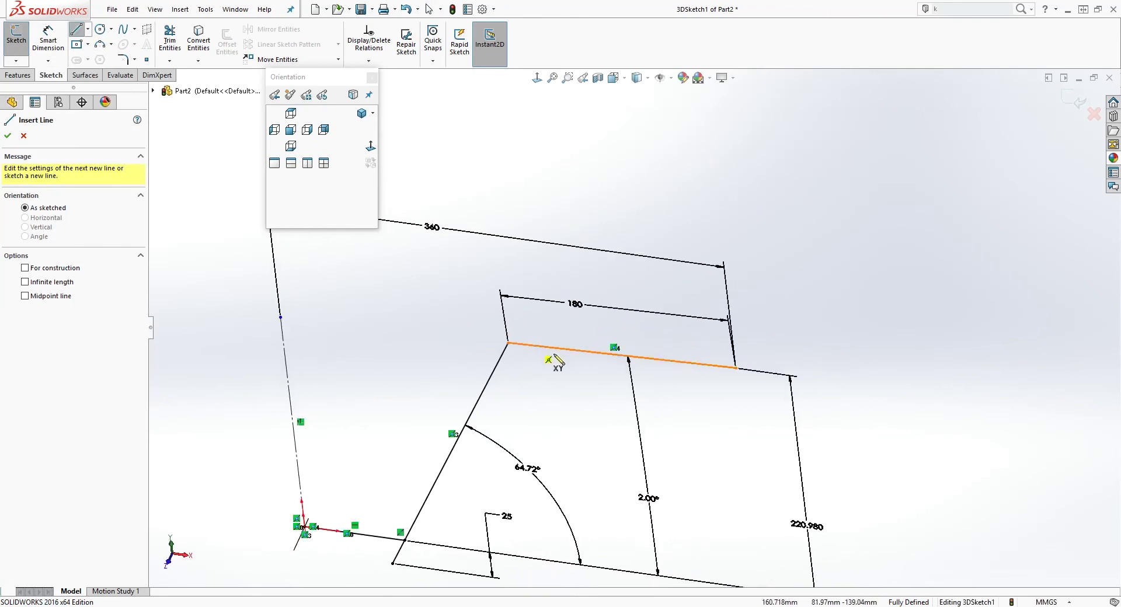
click(508, 344)
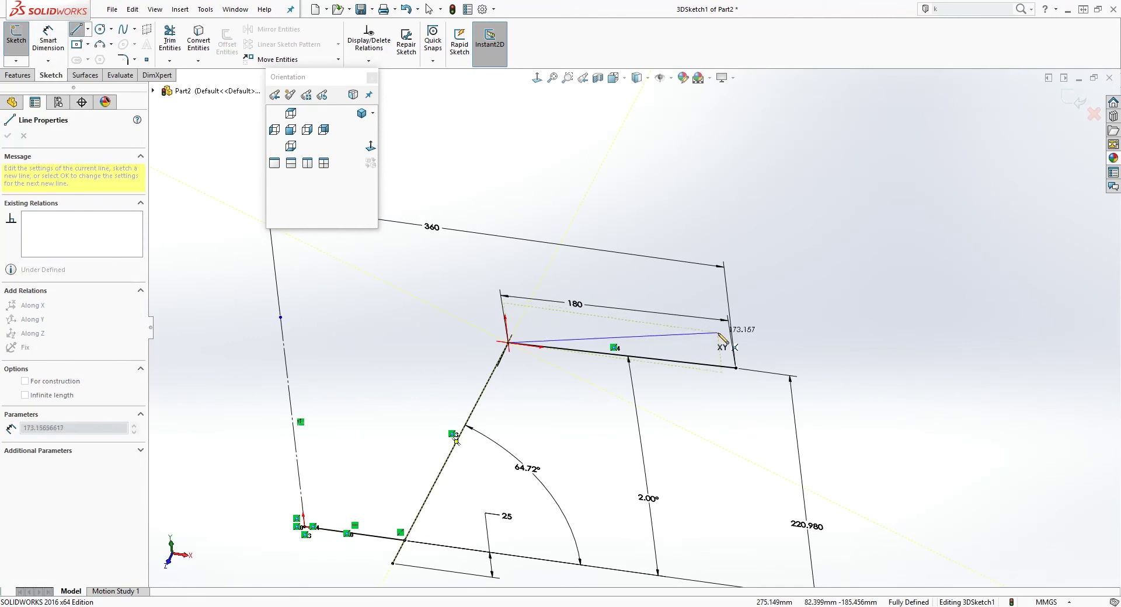
key(Tab)
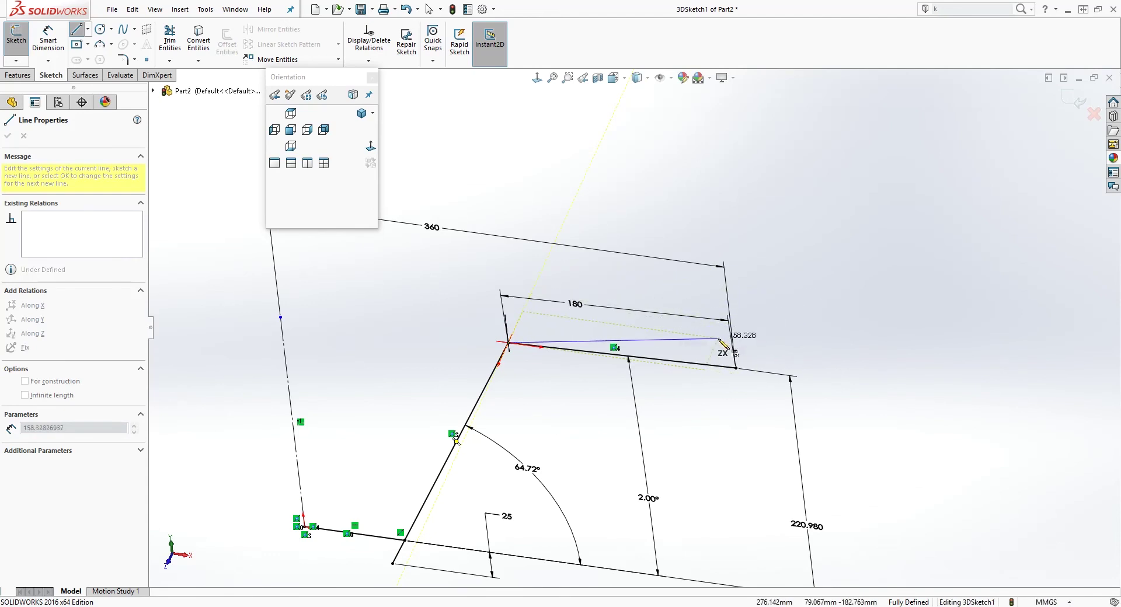
key(Tab)
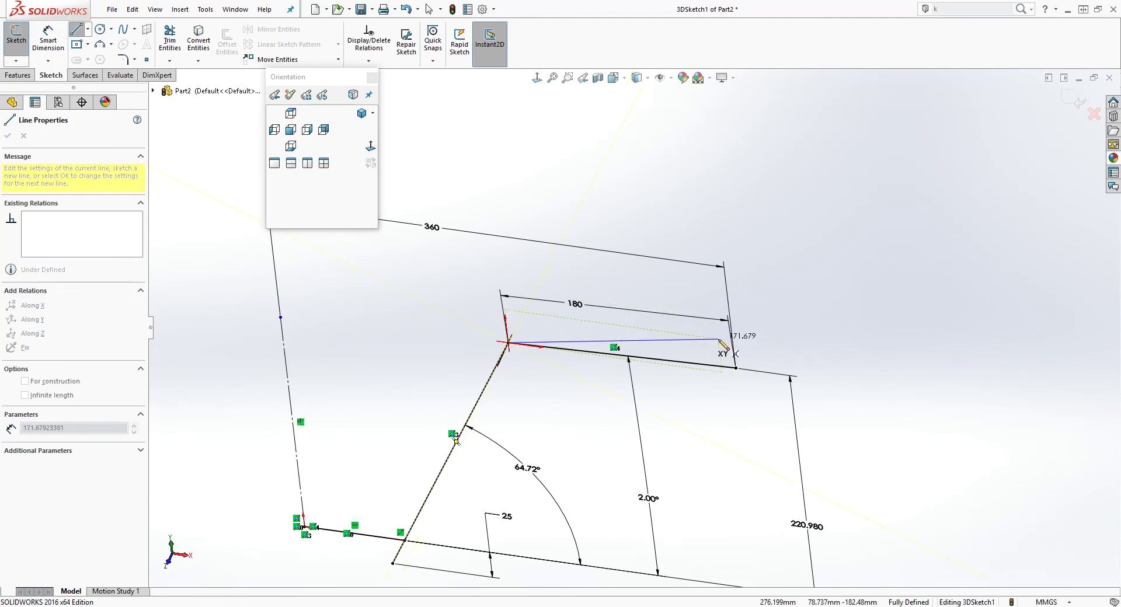
key(Tab)
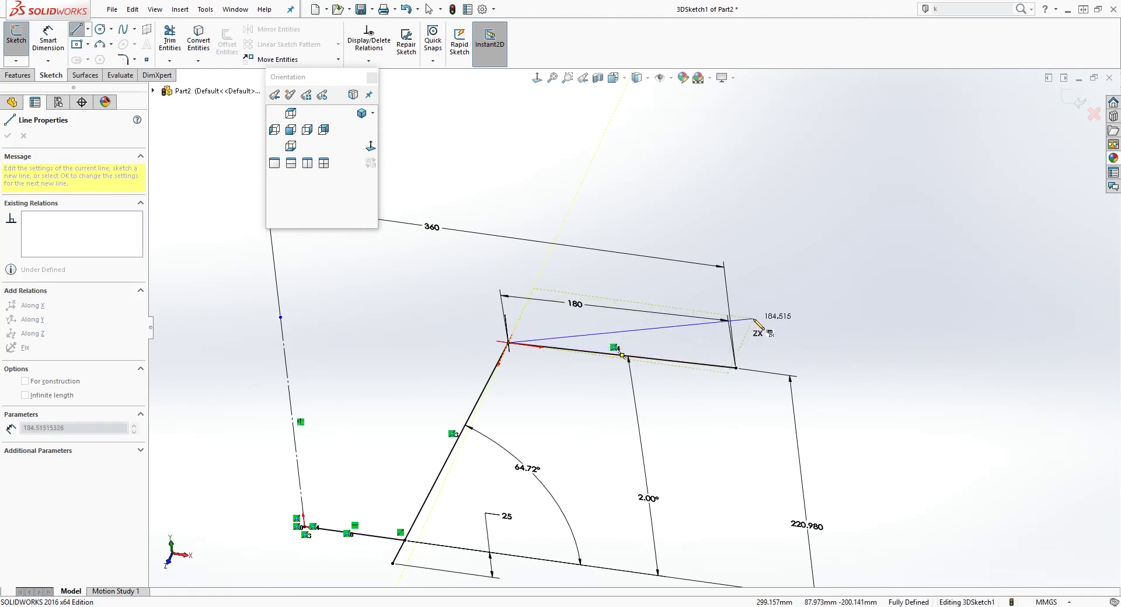
click(753, 319)
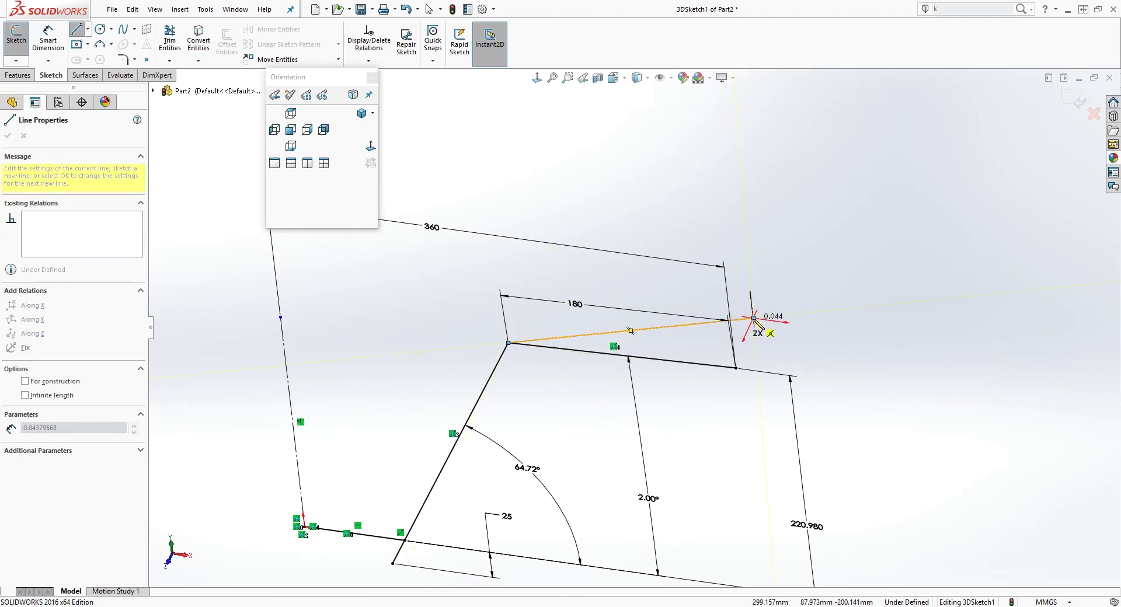
key(Escape)
Draw a line about 51 mm long along Z, running rearward from the outer end of the 180 mm line.
mouse_move(759, 351)
middle_down()
mouse_move(796, 383)
mouse_move(791, 402)
middle_up()
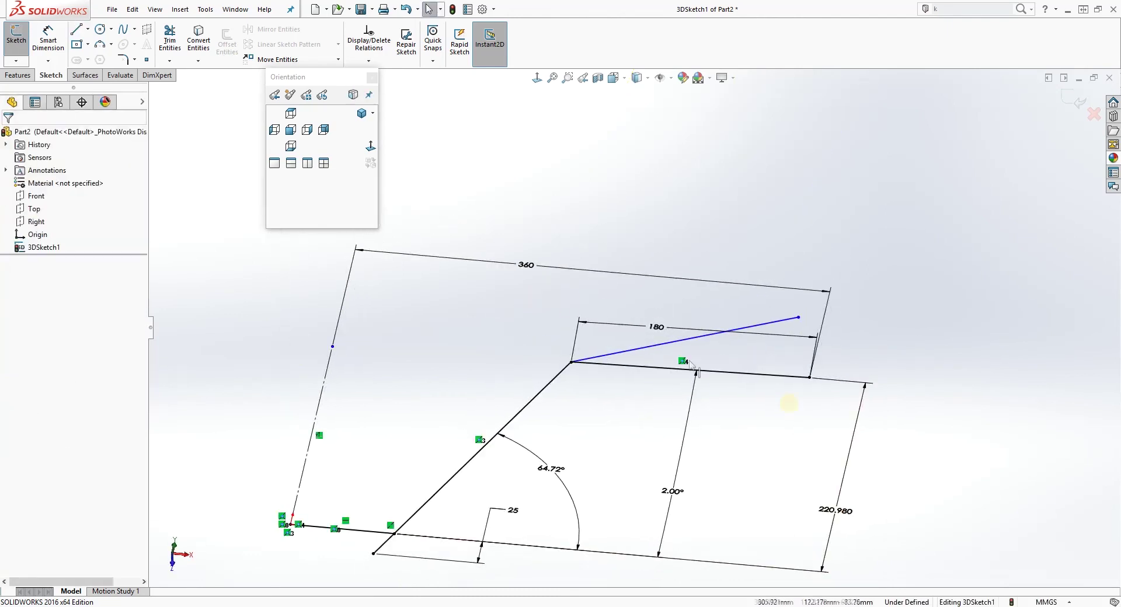
click(290, 129)
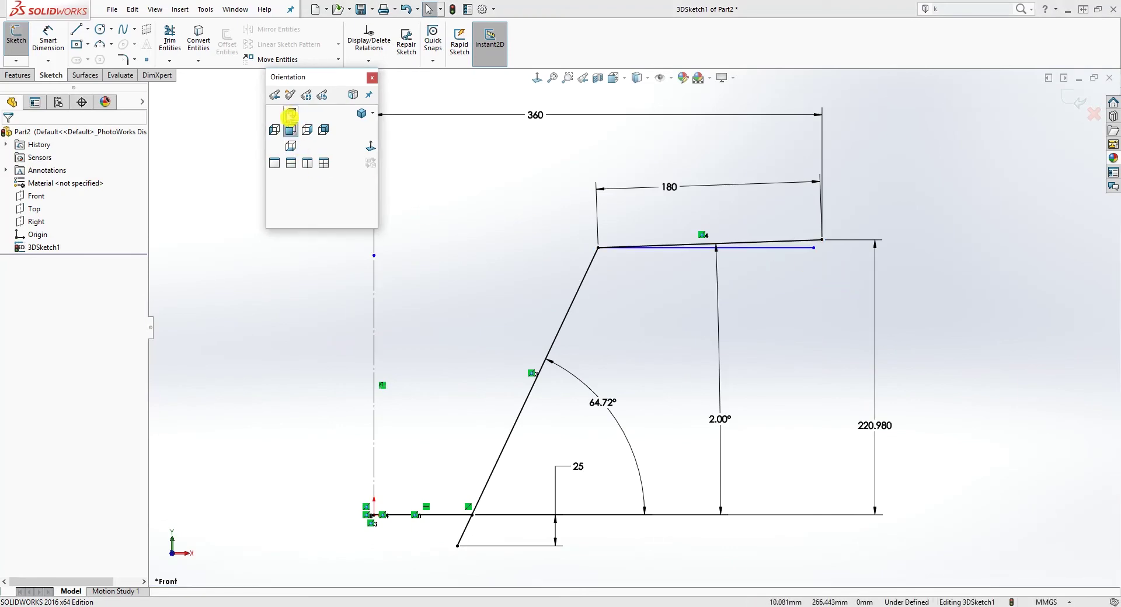
click(292, 117)
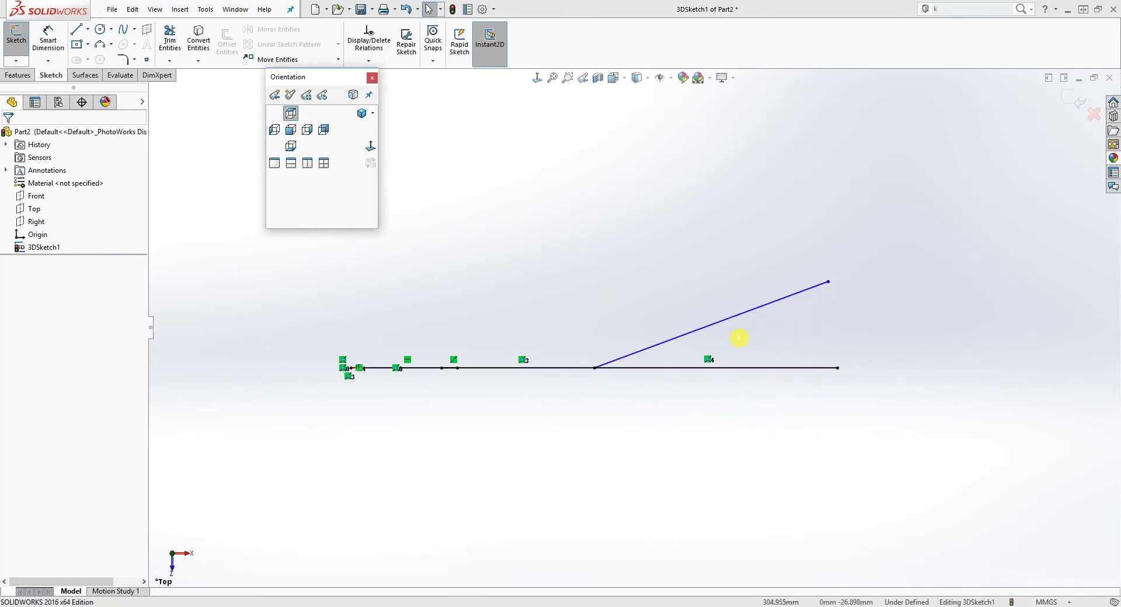
click(77, 29)
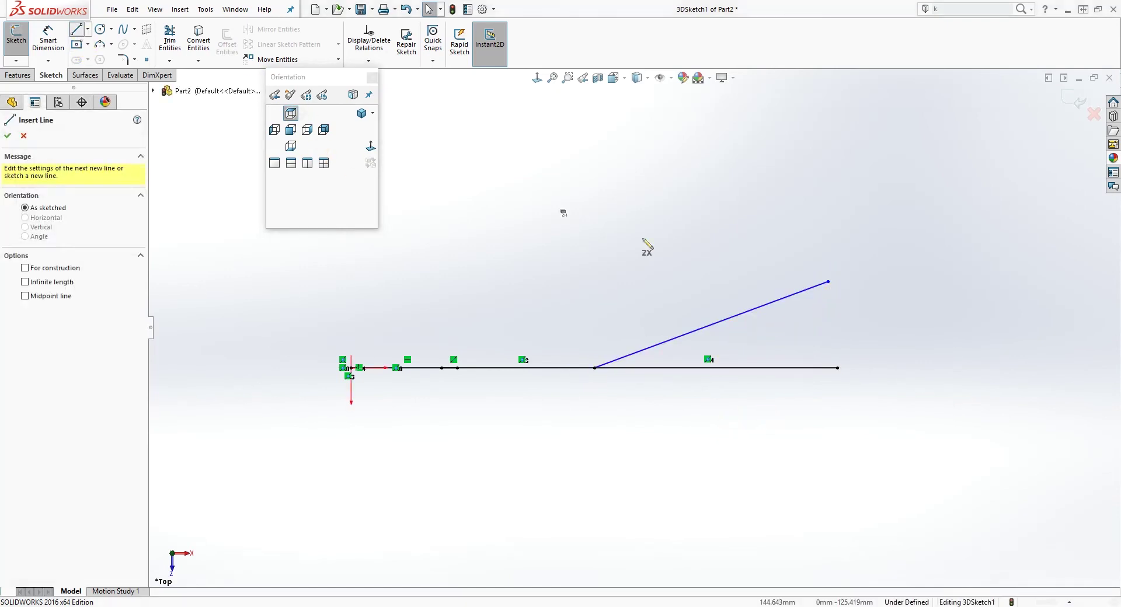
click(838, 368)
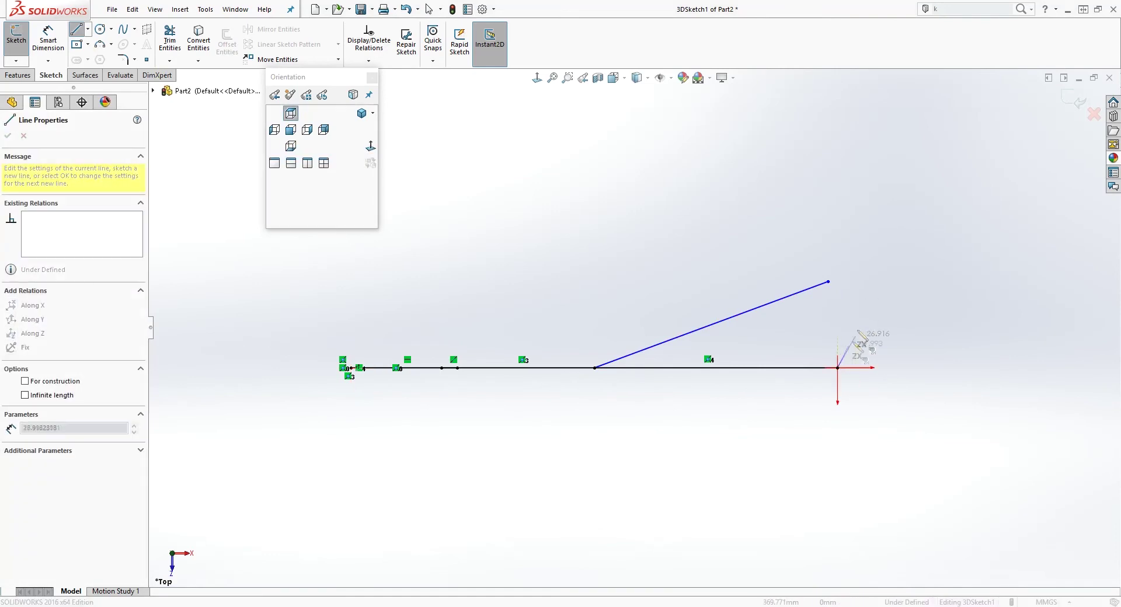
click(838, 301)
key(Escape)
Merge the free end of the rearward-angled line with the free end of the short line along Z.
middle_drag(866, 438, 797, 270)
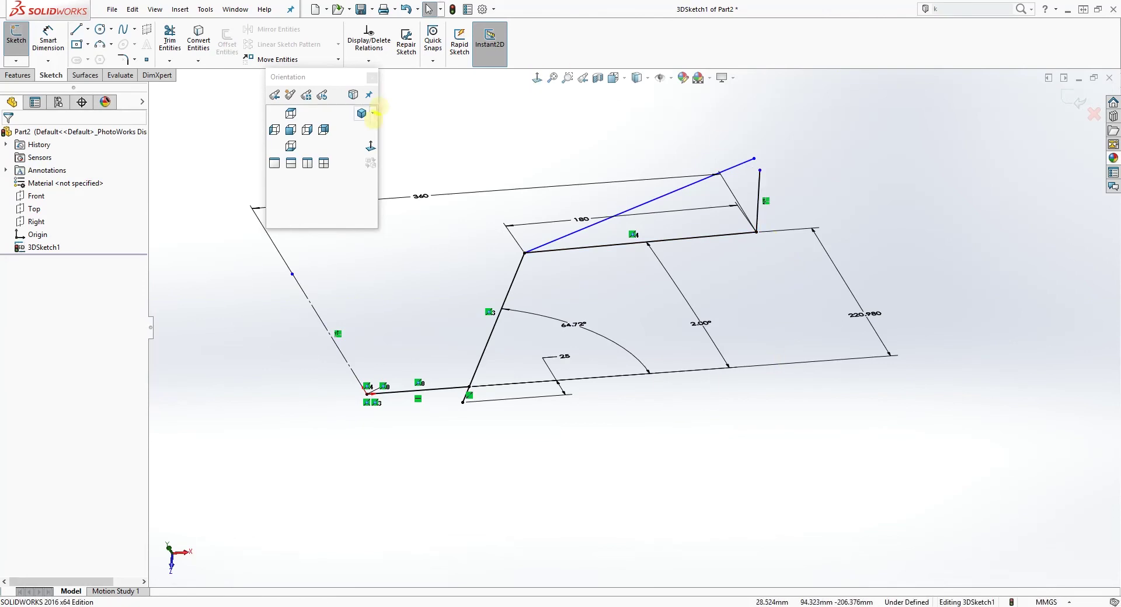
click(295, 114)
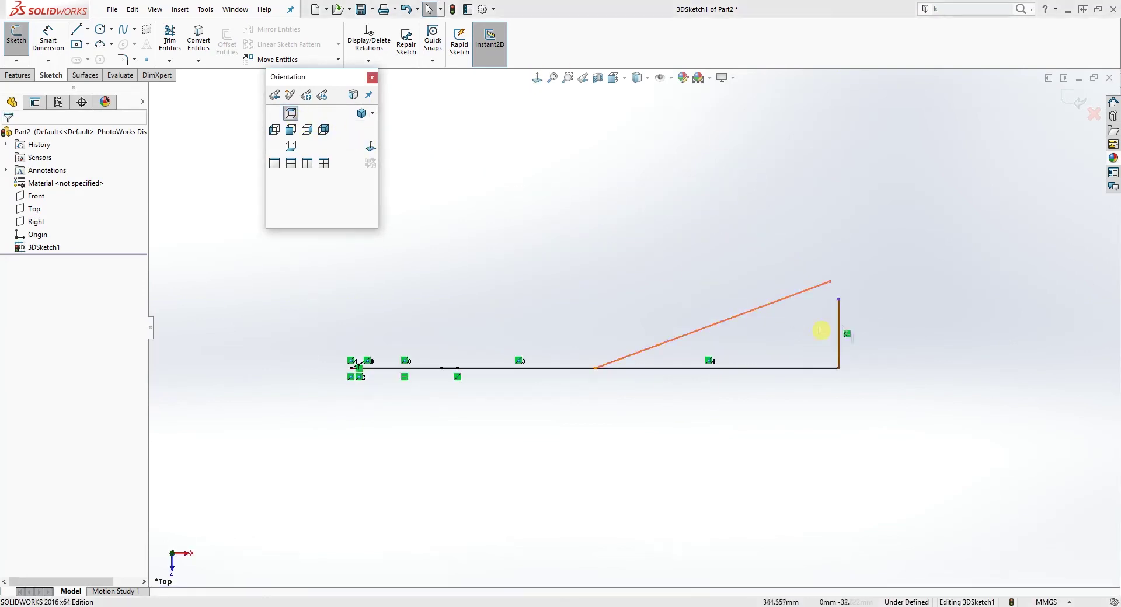
scroll(799, 315, down, 1)
click(816, 273)
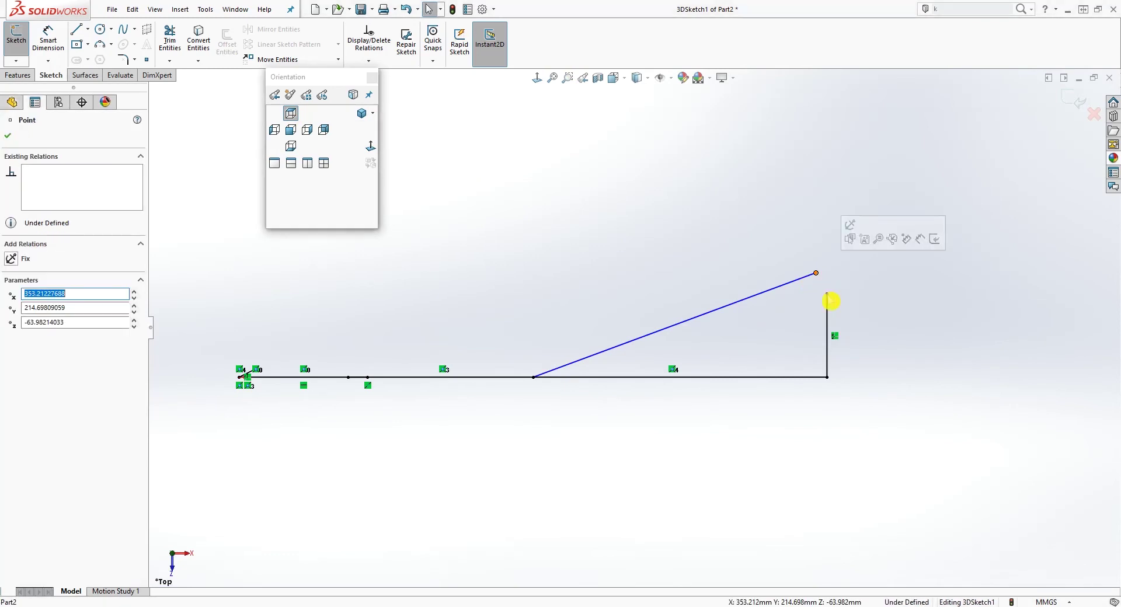
middle_drag(866, 315, 697, 317)
ctrl+click(726, 324)
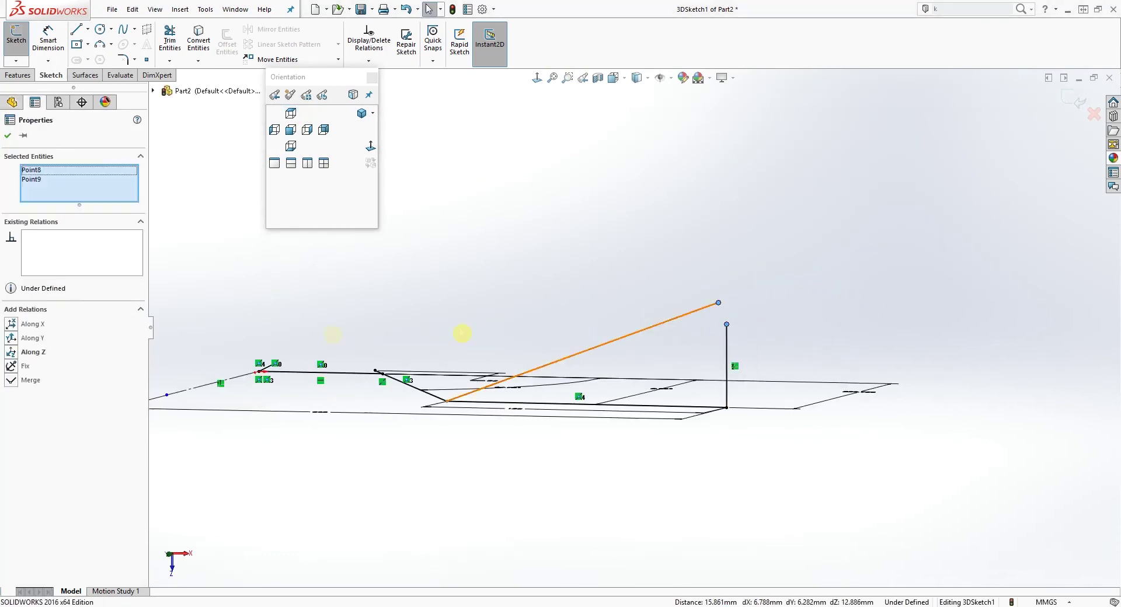
click(25, 380)
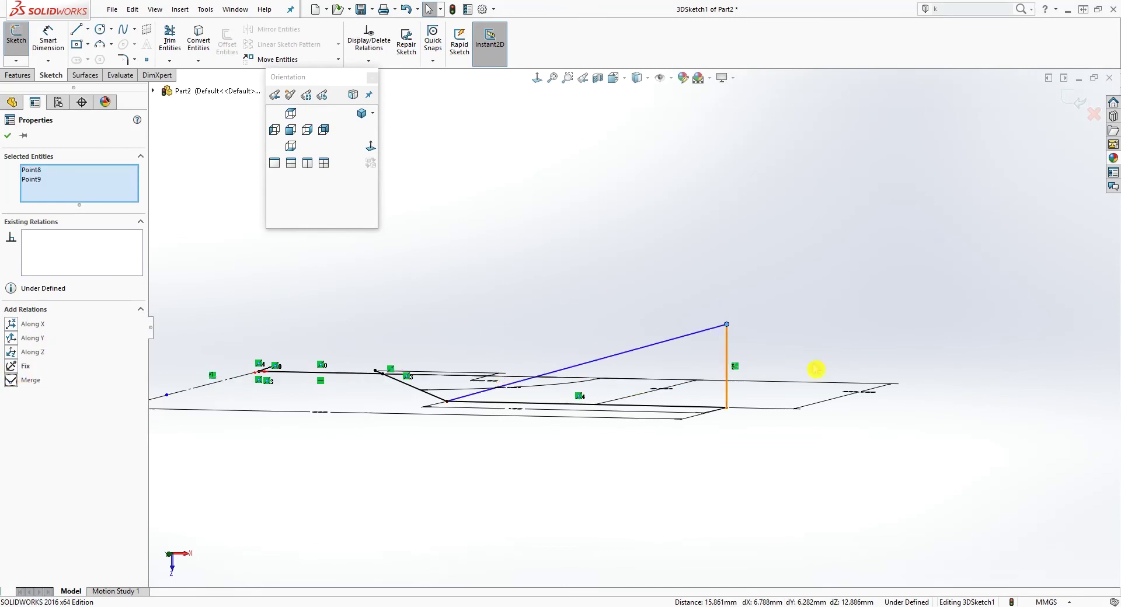
click(287, 112)
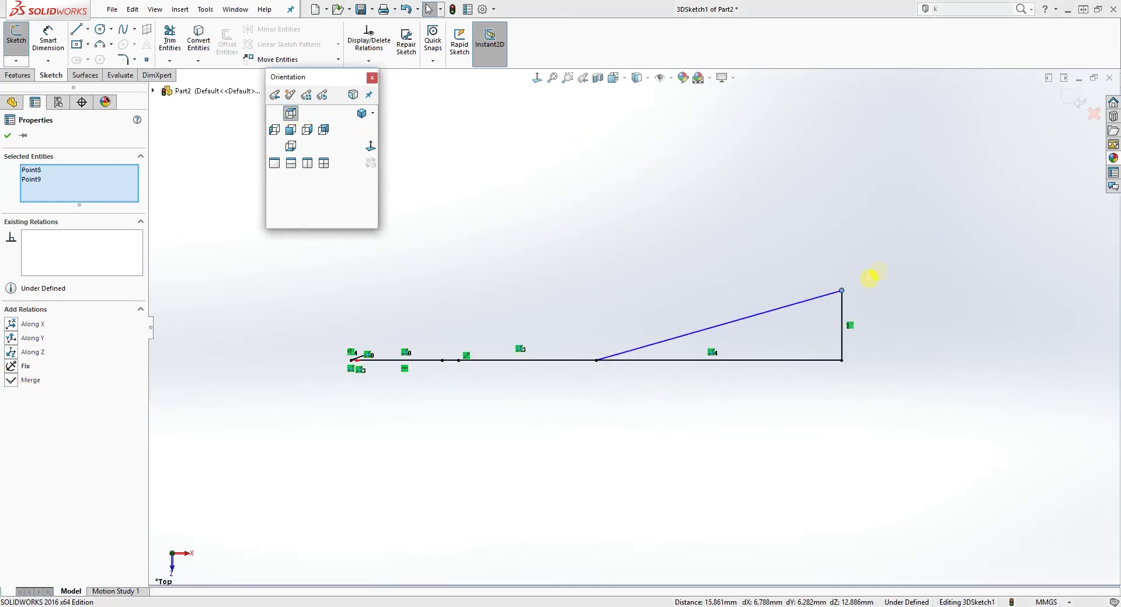
Check the backsweep on the Berlin Bar specs page and dimension the angle between the swept line and the 180 mm line as 10°.
click(843, 379)
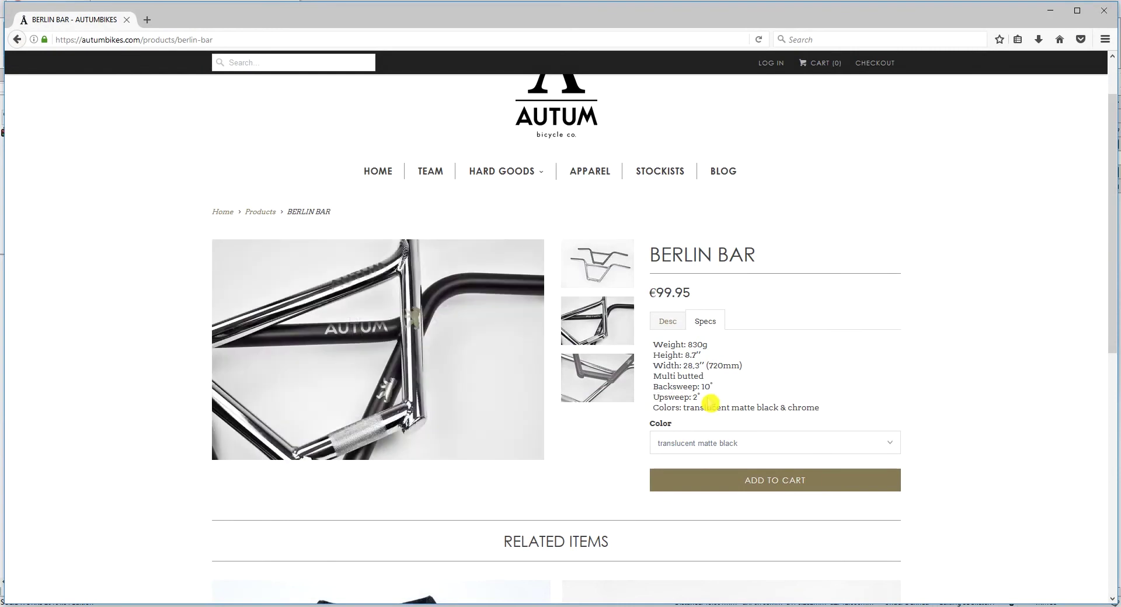
click(1050, 10)
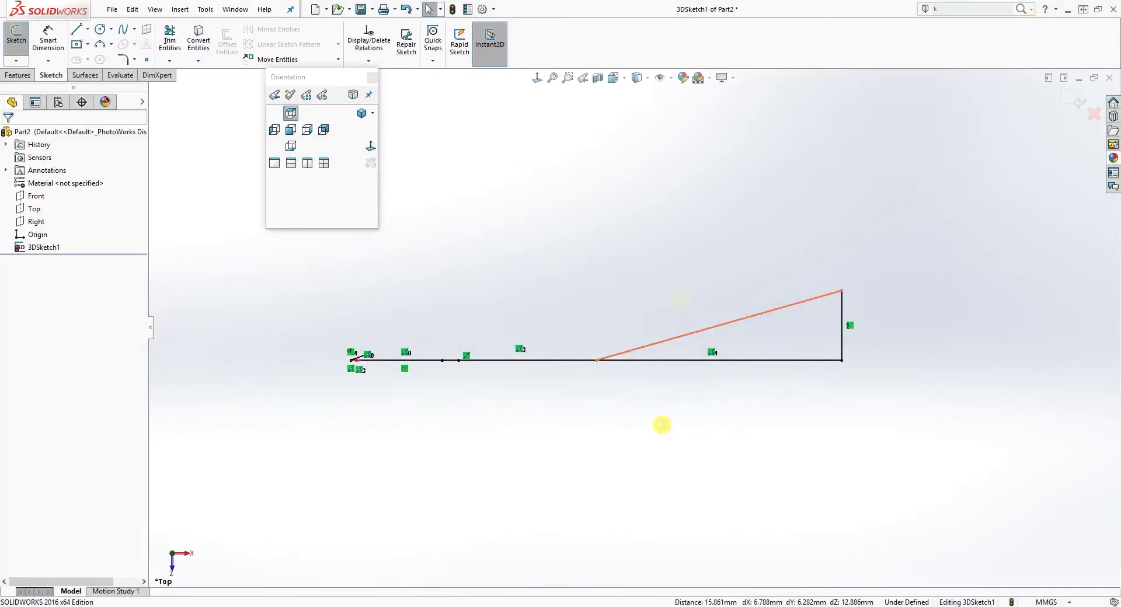
click(746, 324)
click(771, 360)
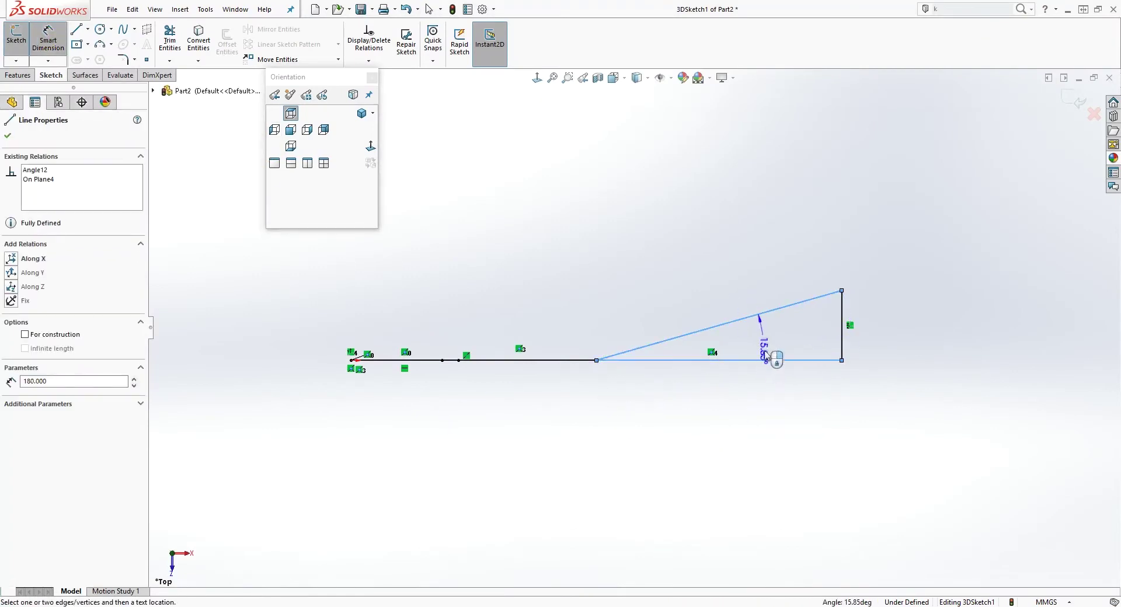
click(769, 352)
text(10)
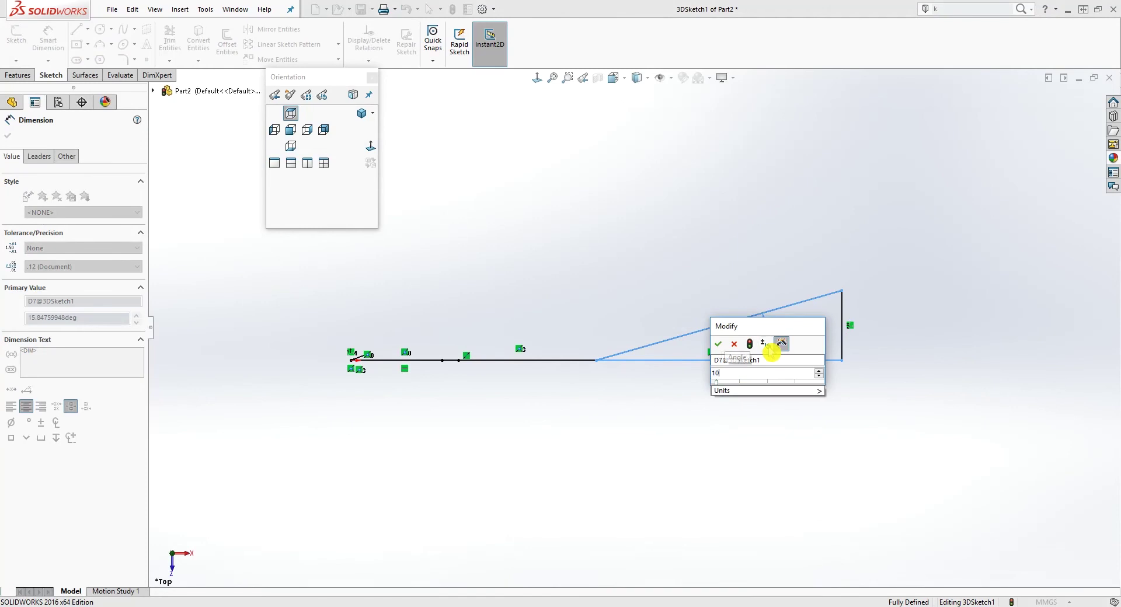
key(Return)
click(787, 328)
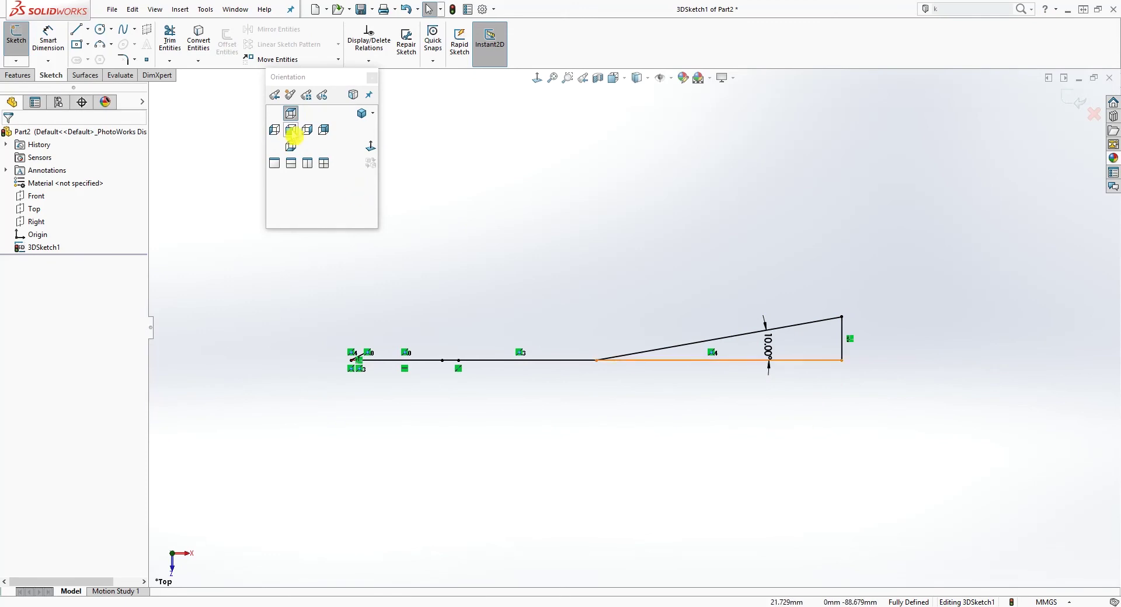
Examine the half-bar path in the front, top and right views.
click(290, 134)
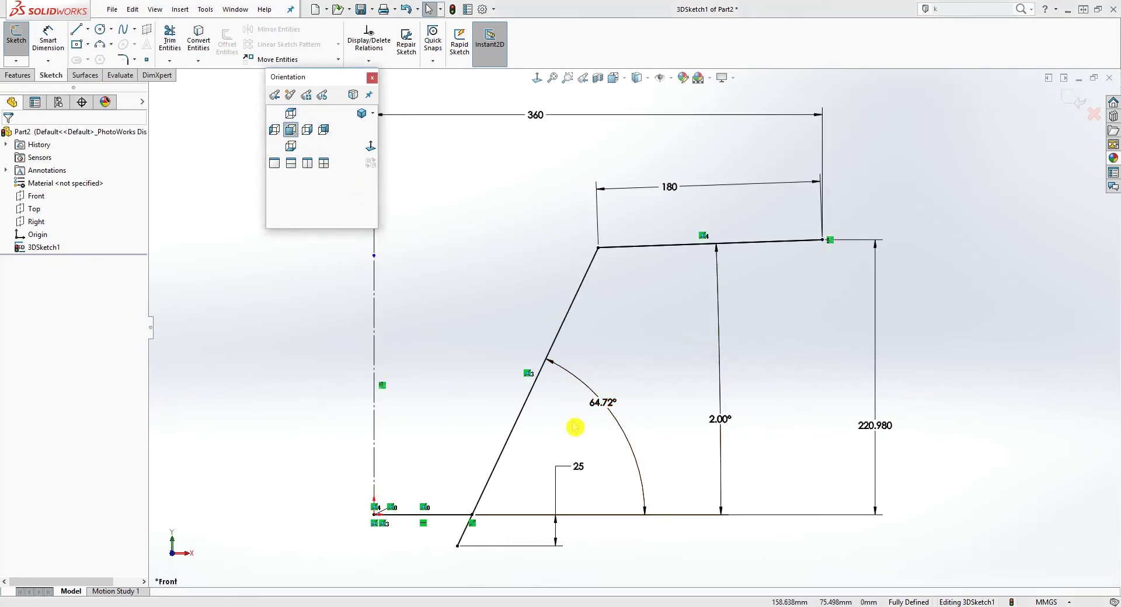
click(290, 114)
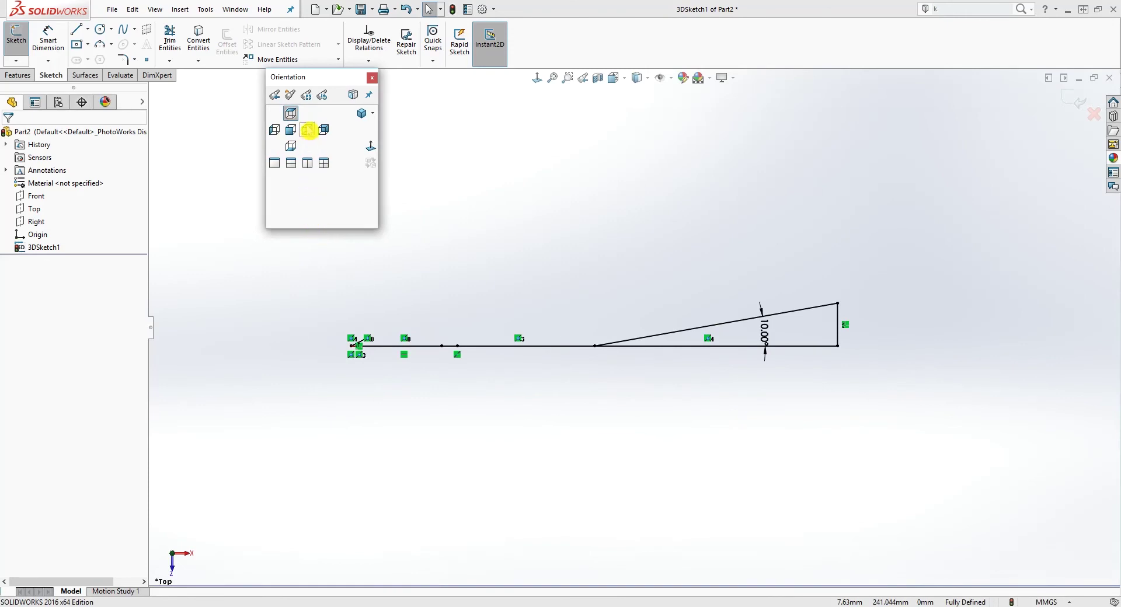
click(308, 130)
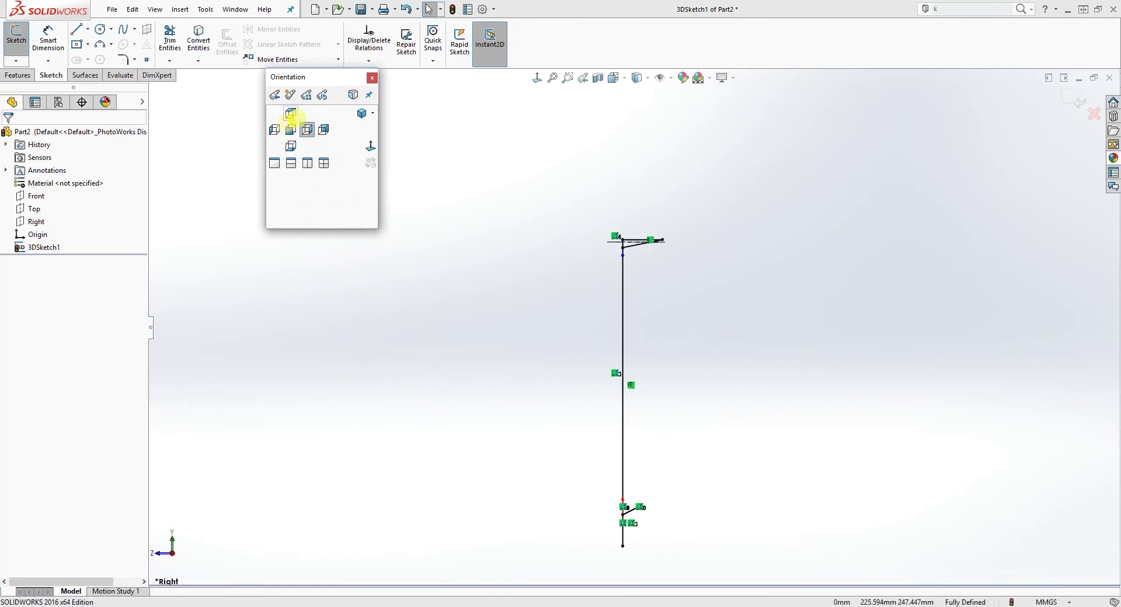
click(291, 114)
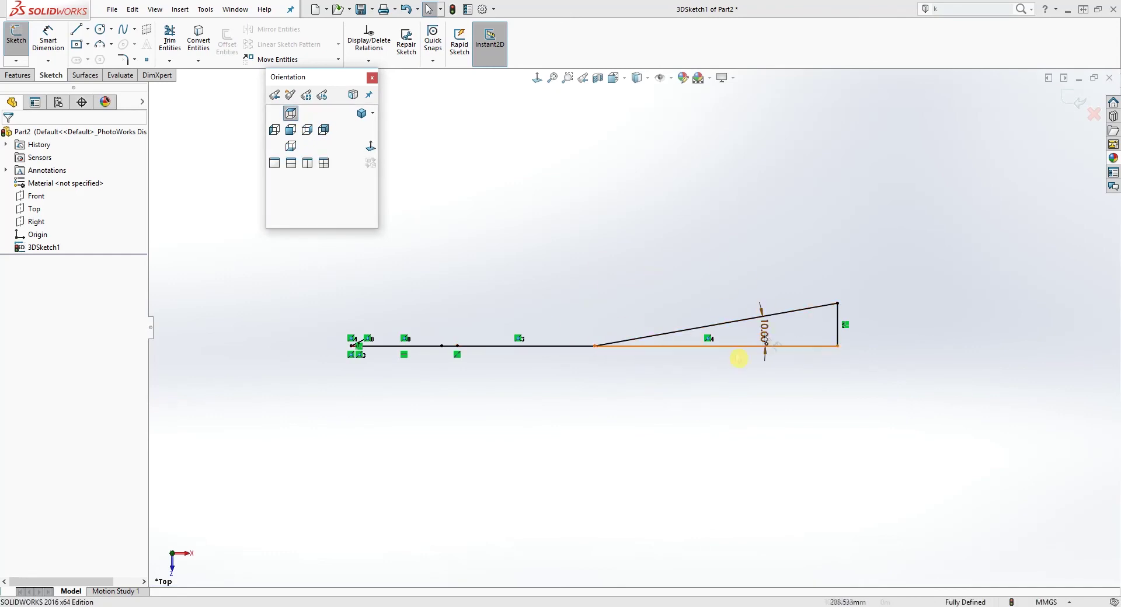
Convert the 180 mm line and the short line along Z at its outer end to construction geometry.
click(737, 350)
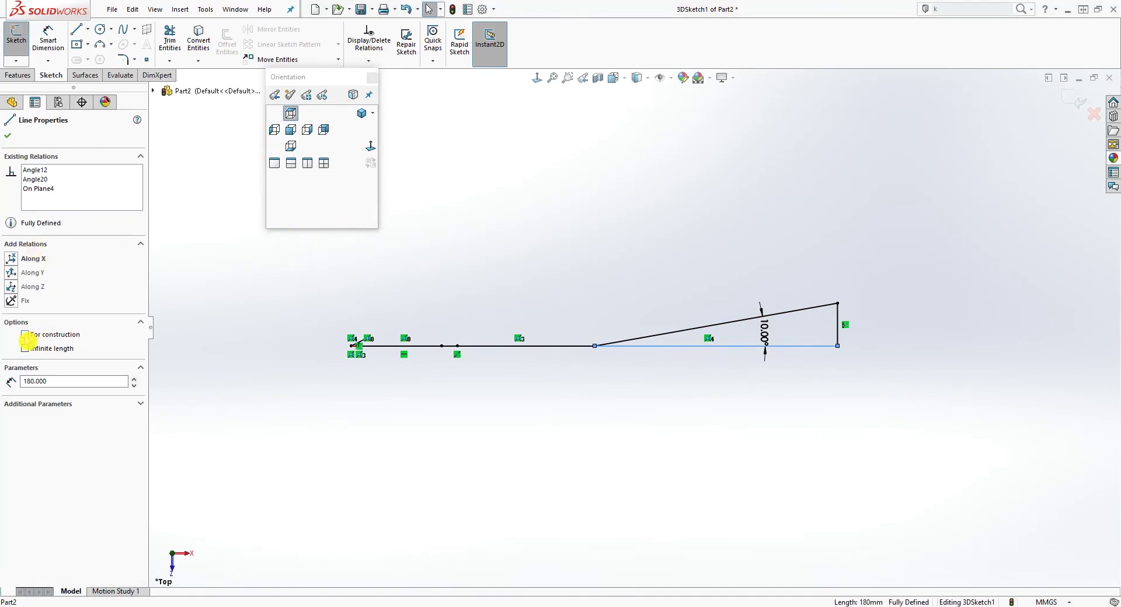
click(837, 327)
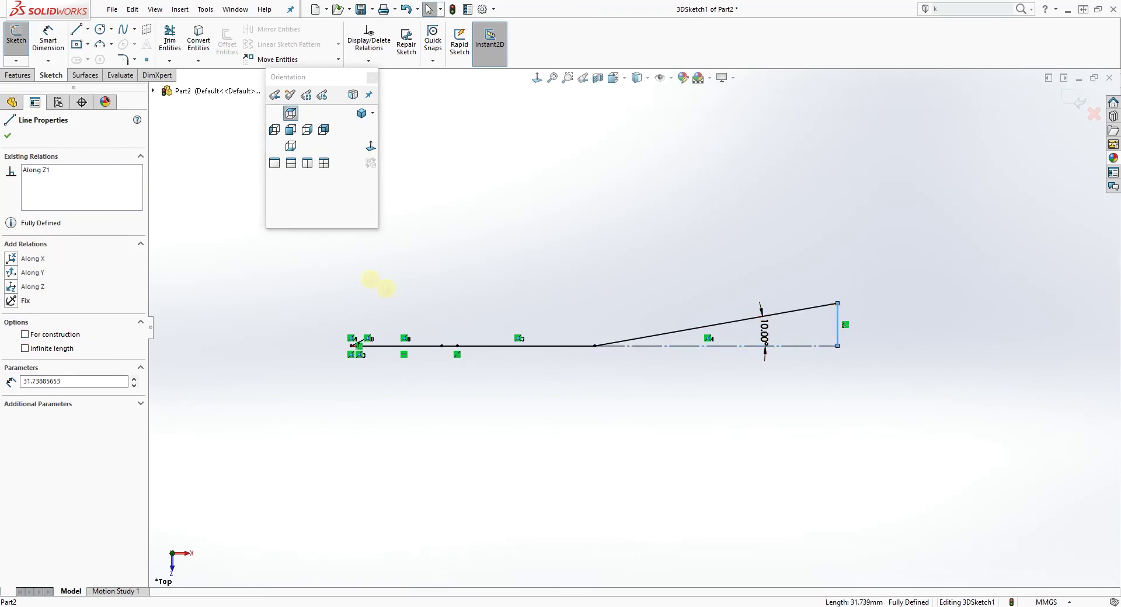
click(25, 335)
mouse_move(627, 416)
middle_down()
mouse_move(668, 430)
mouse_move(665, 269)
mouse_move(645, 260)
mouse_move(593, 373)
middle_up()
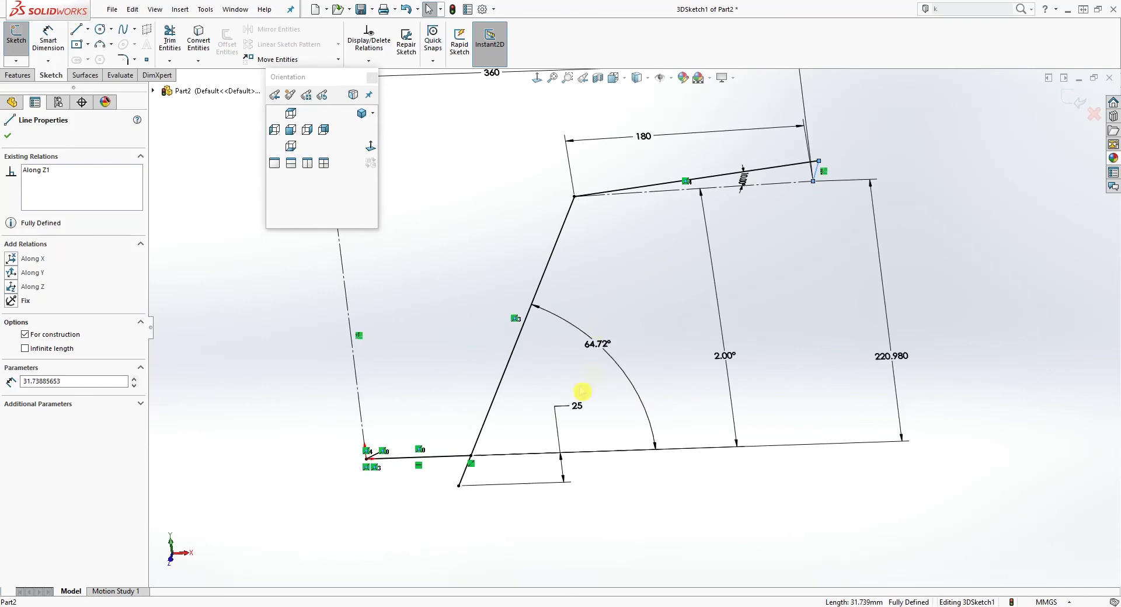
Convert the horizontal base line running from the origin to the angled riser line into construction geometry.
click(447, 457)
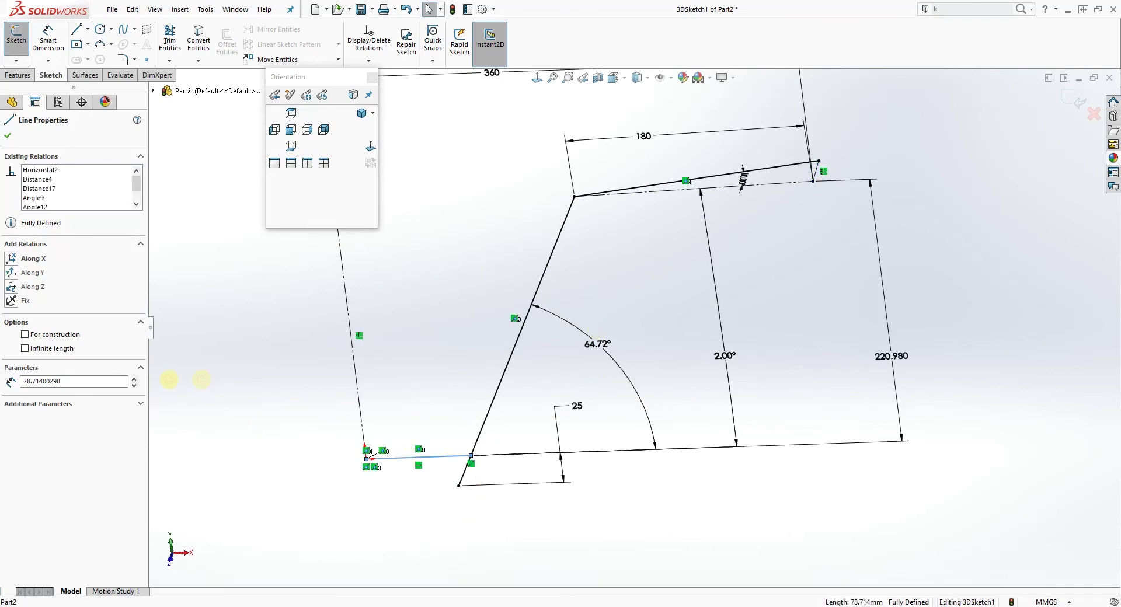
scroll(642, 292, up, 2)
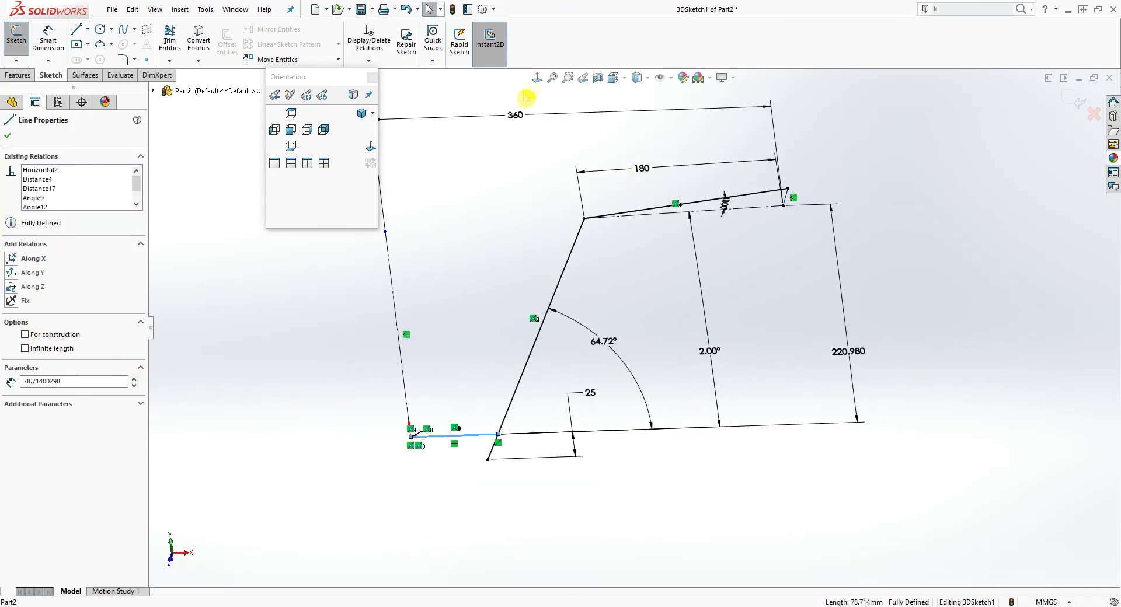
click(537, 77)
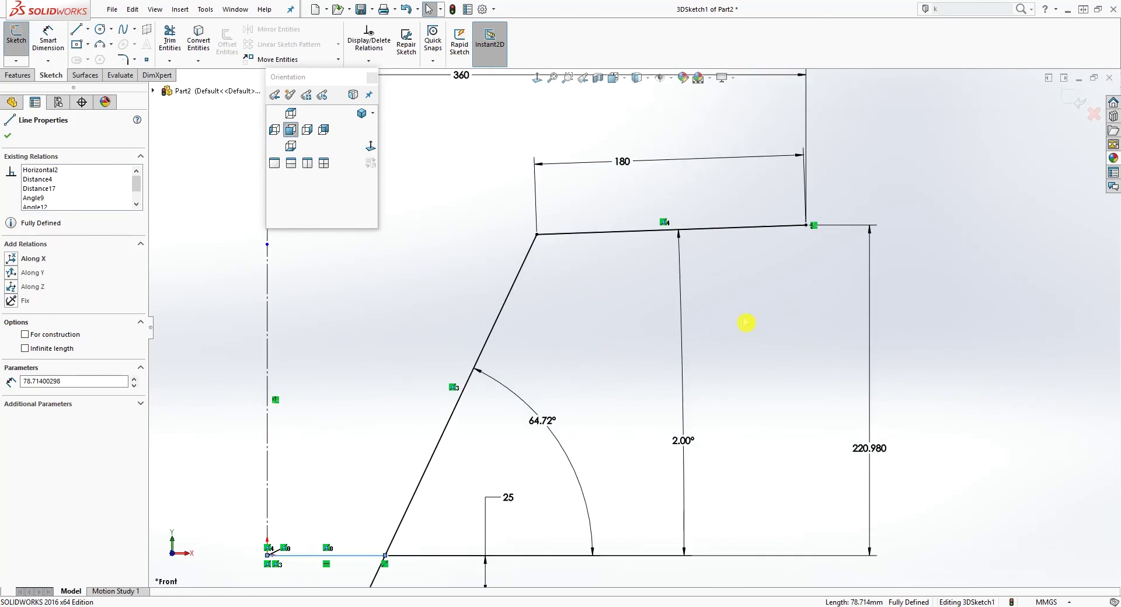
scroll(633, 327, up, 2)
click(605, 382)
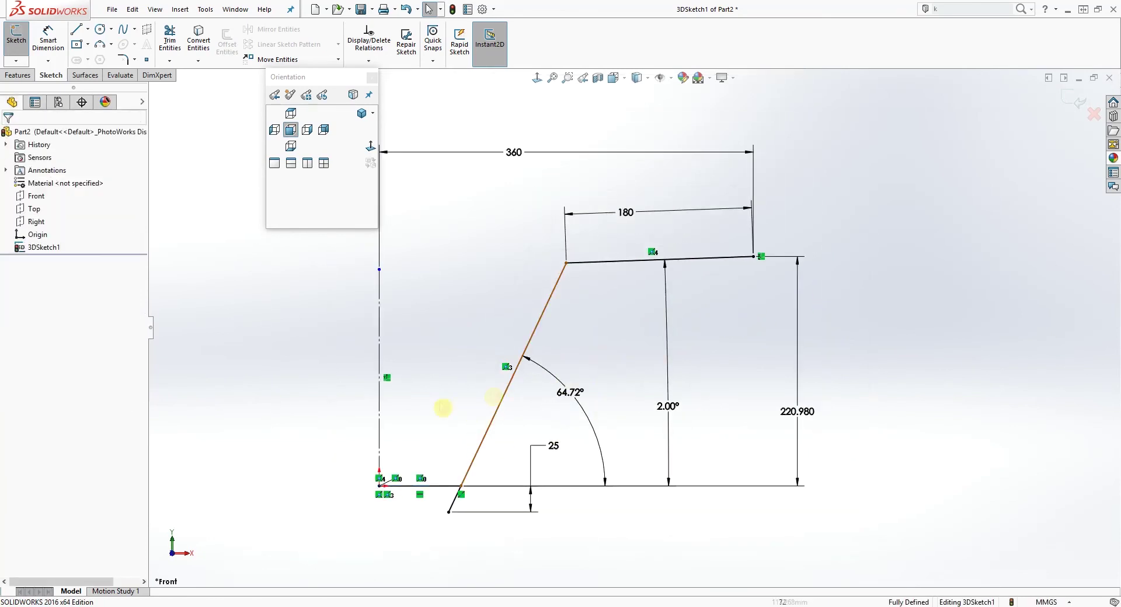
click(403, 486)
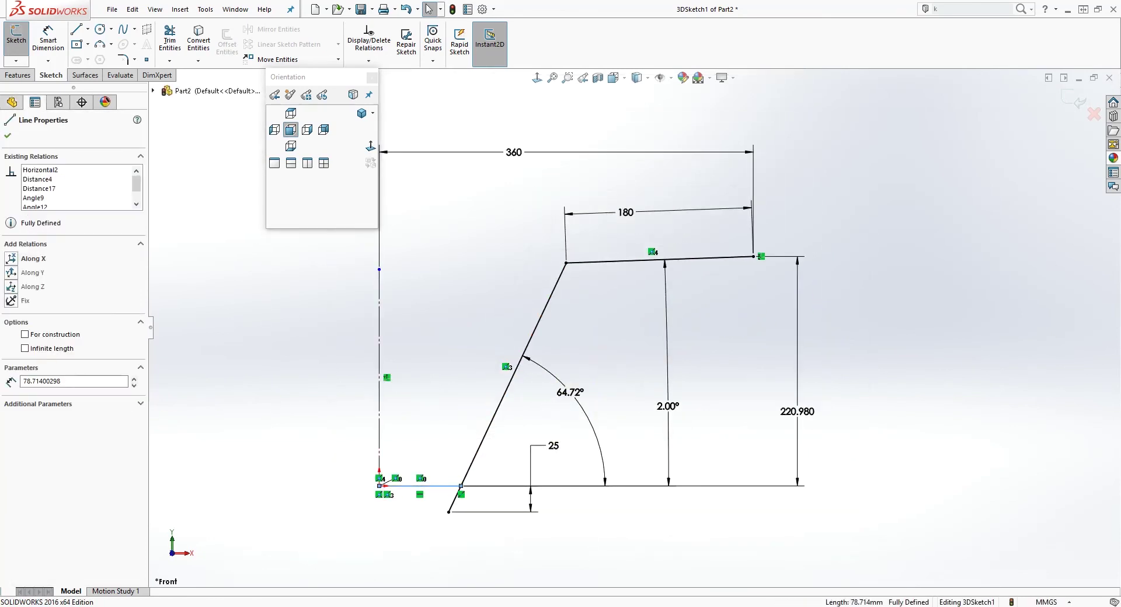
click(493, 290)
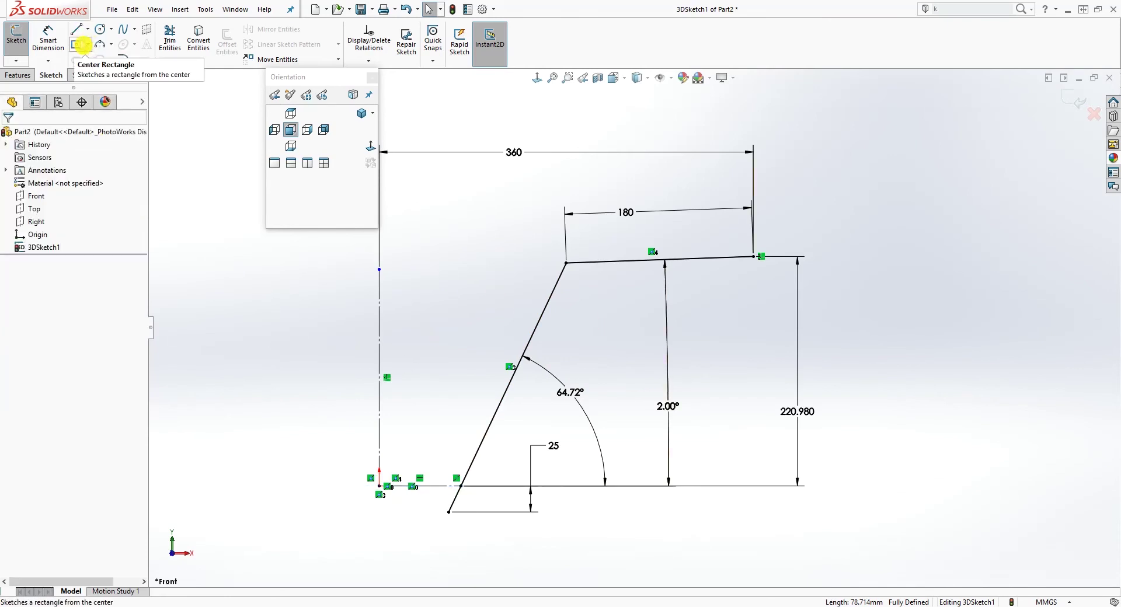
Draw the crossbar's horizontal line along X from the vertical centerline toward the angled riser, stopping short of it.
click(76, 28)
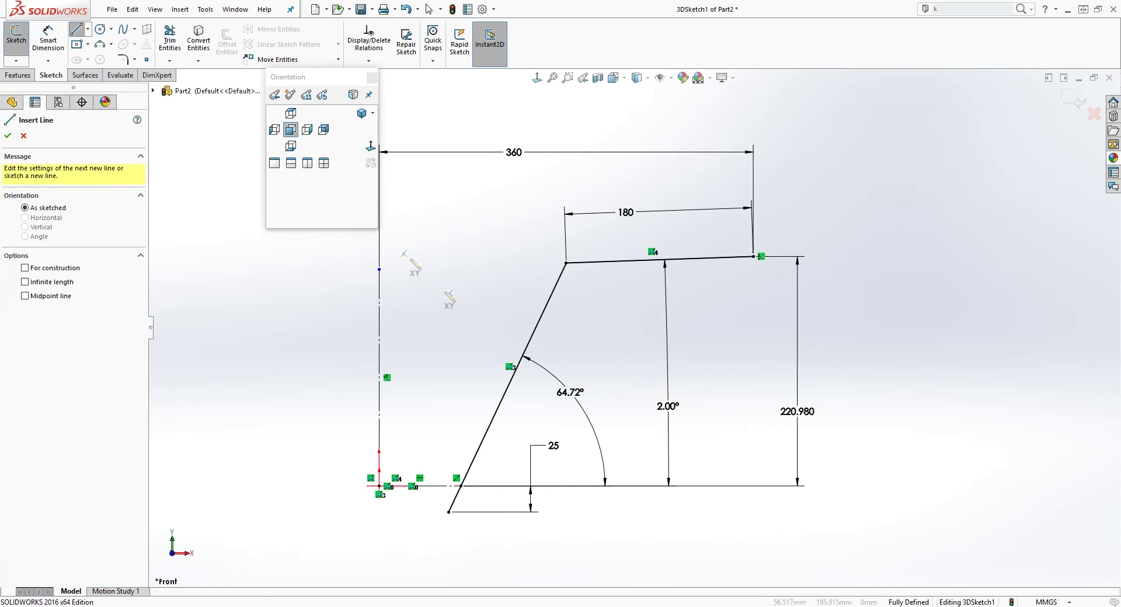
click(379, 305)
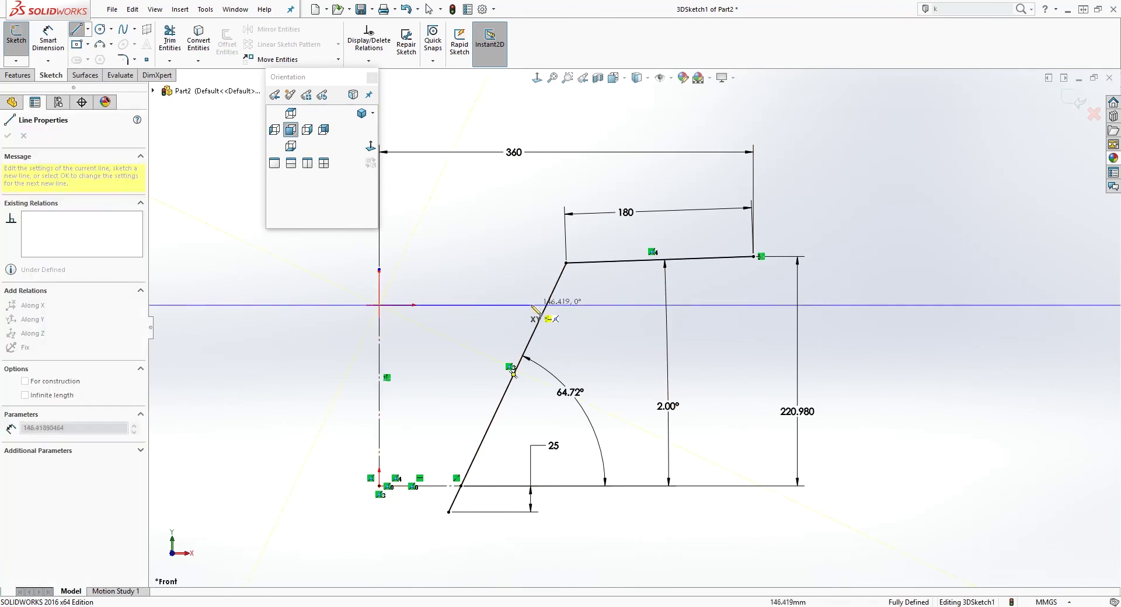
click(502, 304)
key(Escape)
Draw a three-point arc of about 121 mm radius from the crossbar line up to the riser, curving downward.
click(99, 44)
click(473, 306)
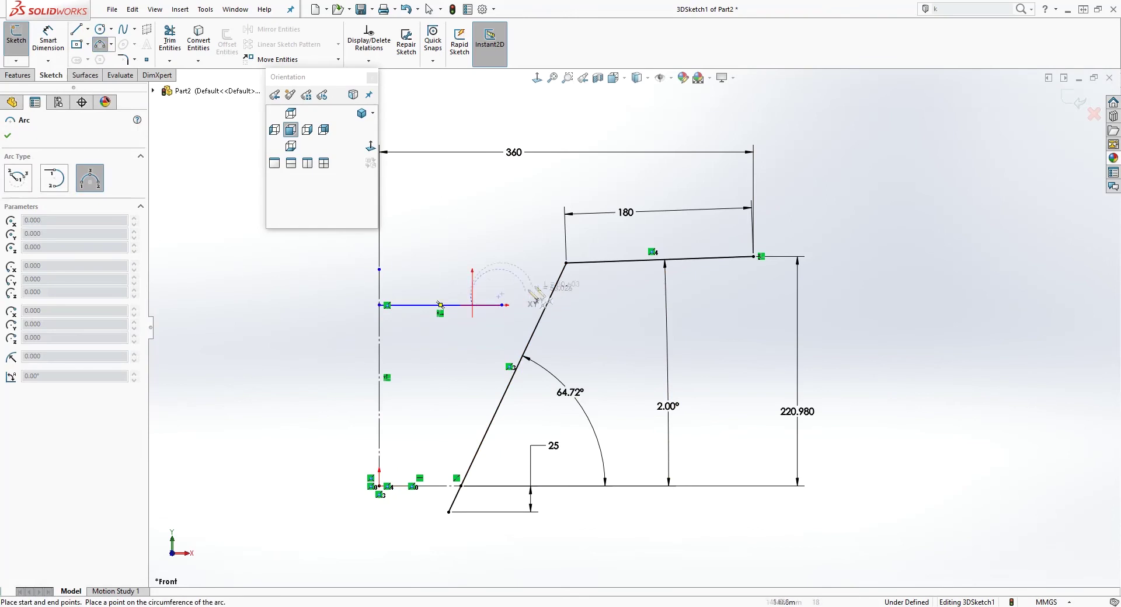
click(556, 285)
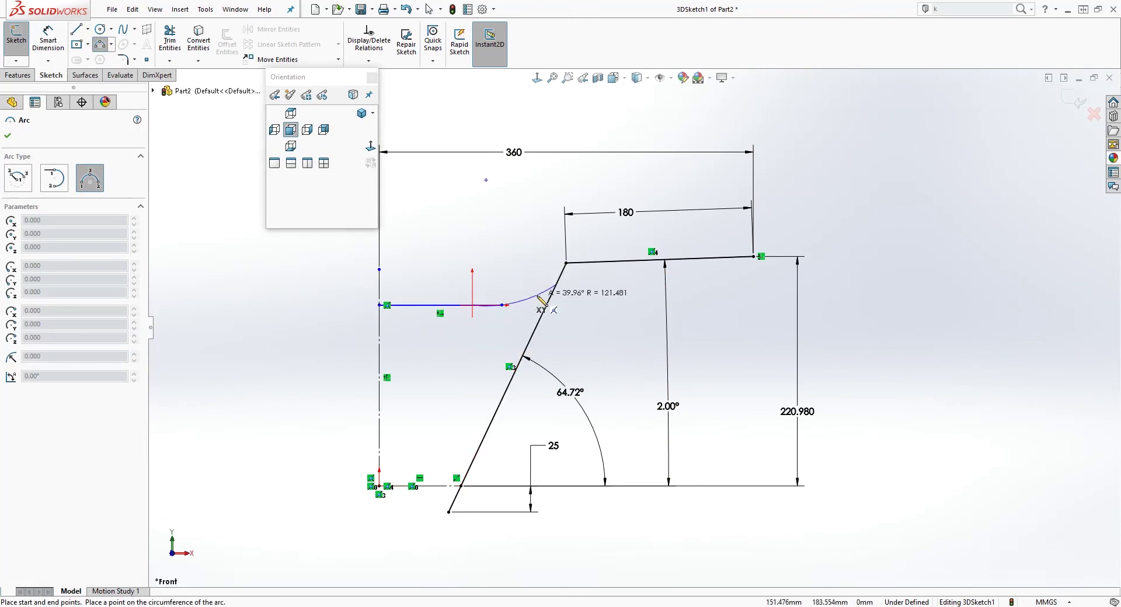
click(525, 312)
key(Escape)
Make the arc tangent to the horizontal crossbar line.
scroll(519, 318, down, 2)
click(540, 303)
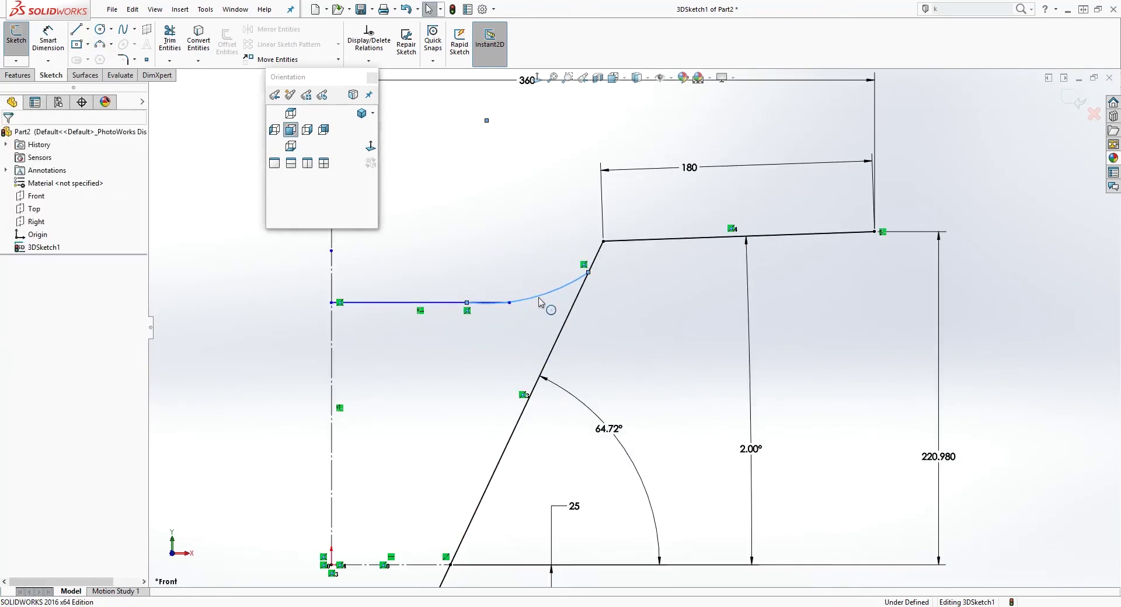
ctrl+click(438, 304)
click(9, 330)
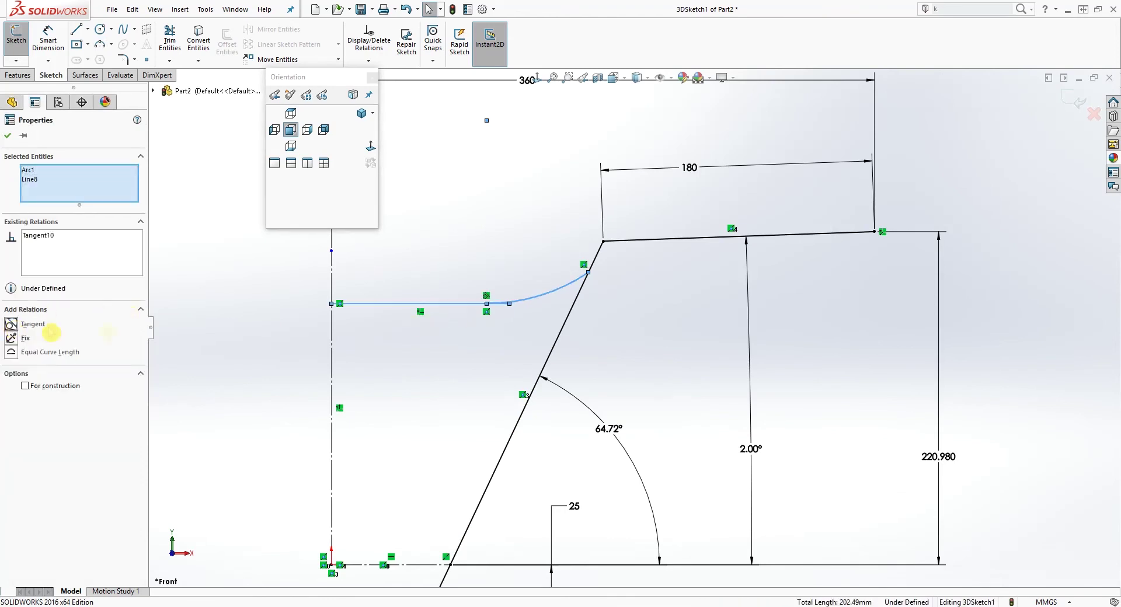
key(Escape)
Trim the leftover end of the crossbar line beyond the start of the arc.
scroll(498, 282, down, 2)
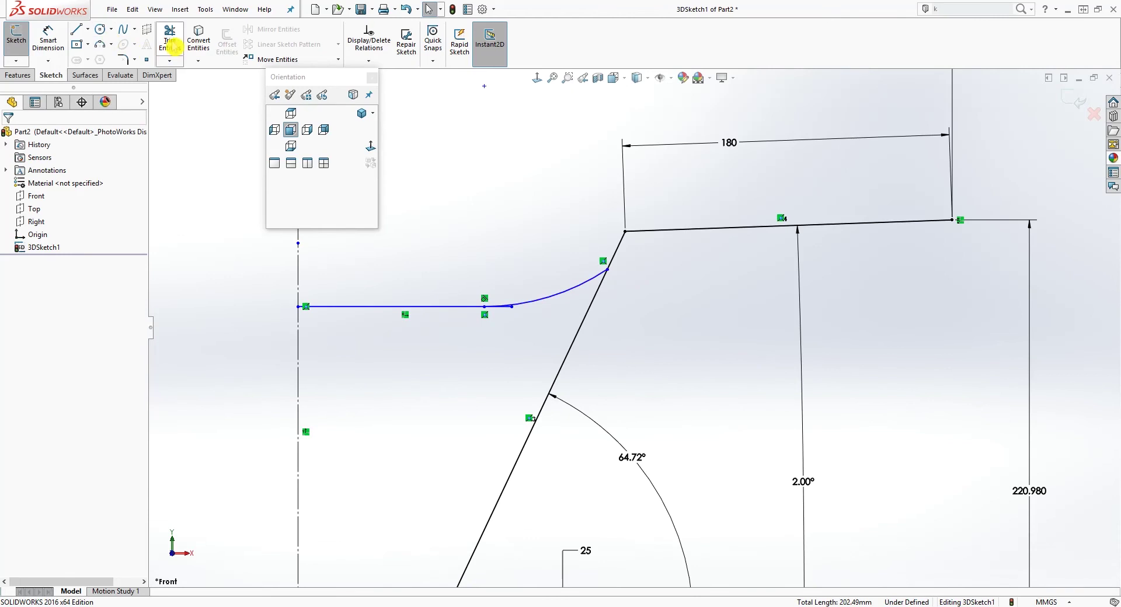
click(173, 47)
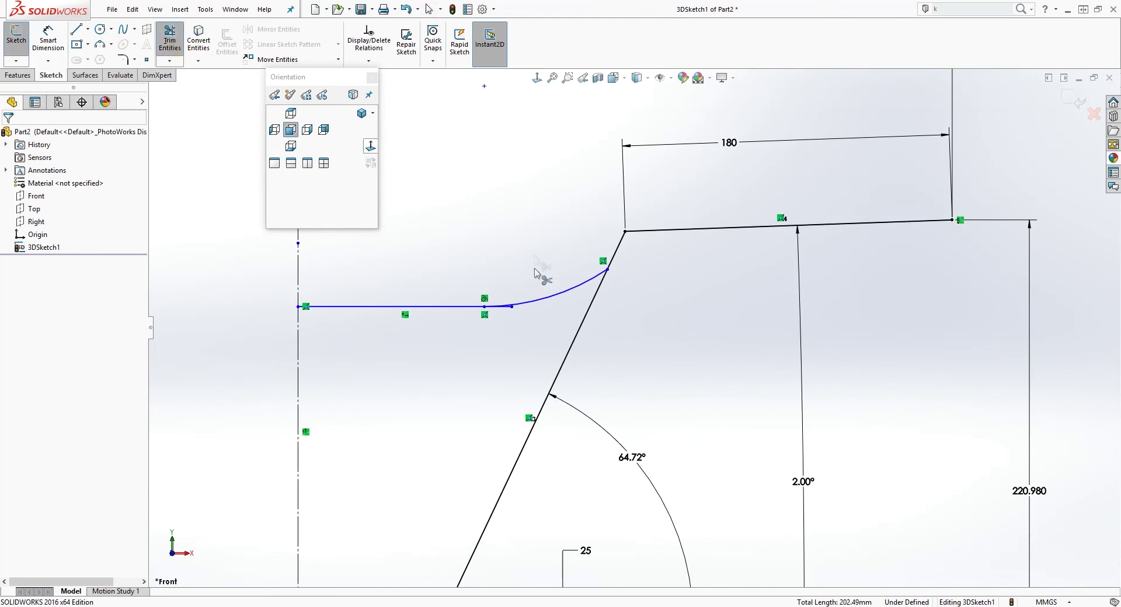
click(505, 308)
key(Escape)
scroll(495, 362, up, 3)
scroll(495, 303, down, 1)
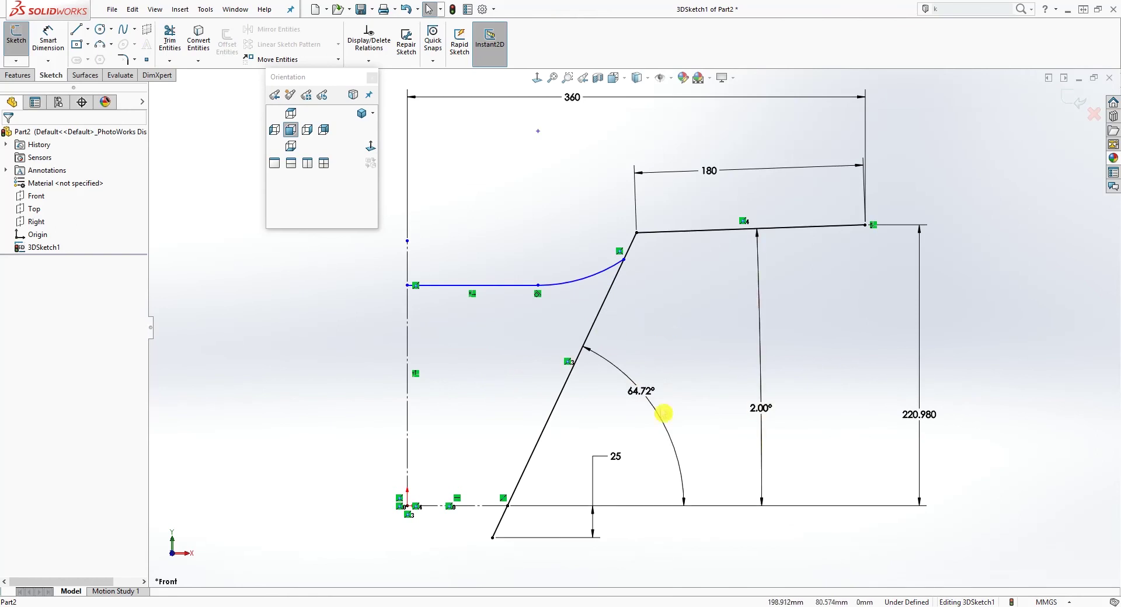
Dimension the vertical distance between the base construction line and the crossbar line as 145 mm.
click(48, 37)
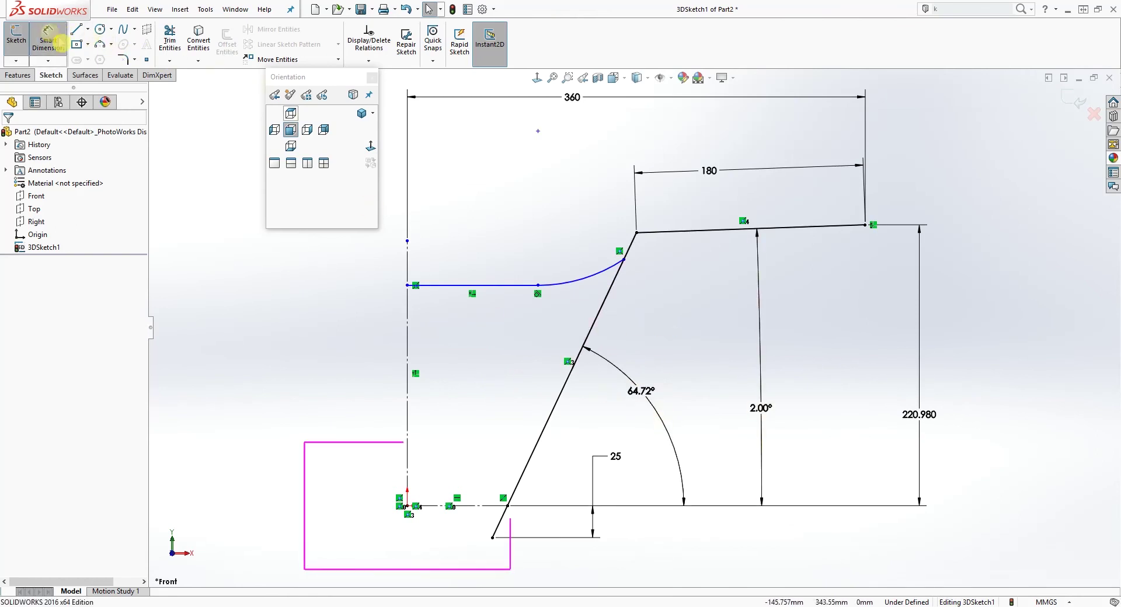
click(491, 506)
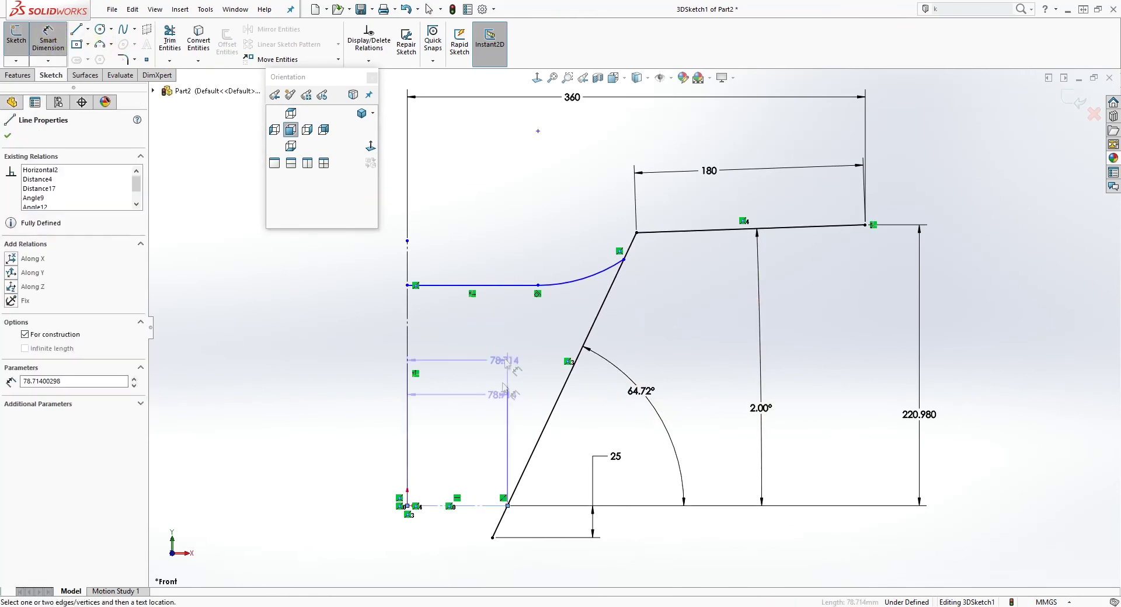
click(499, 286)
click(723, 380)
text(14)
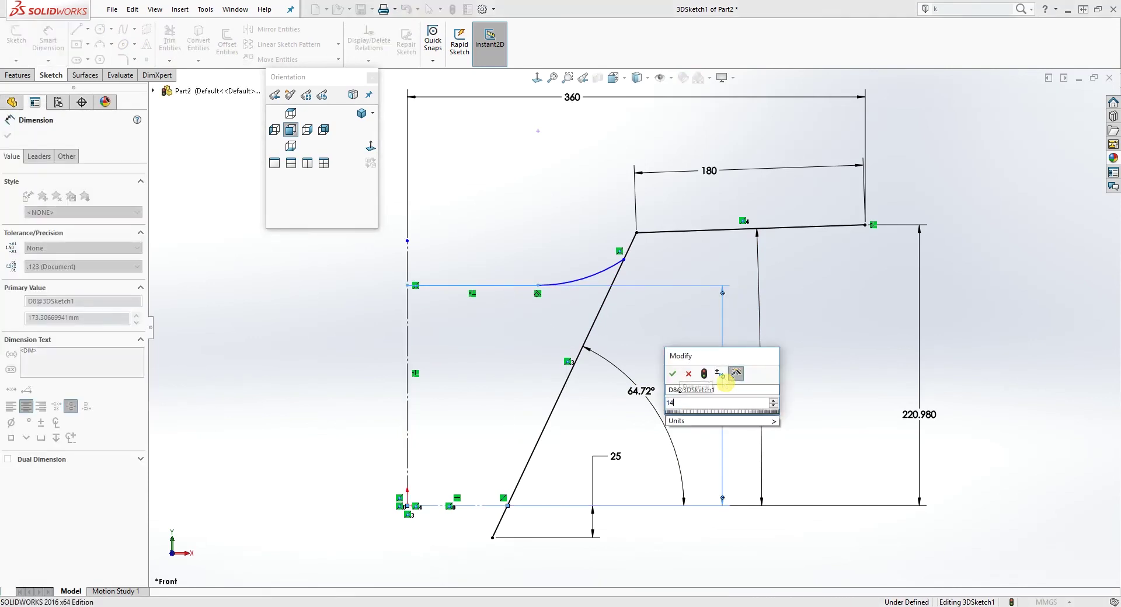
text(5)
key(Return)
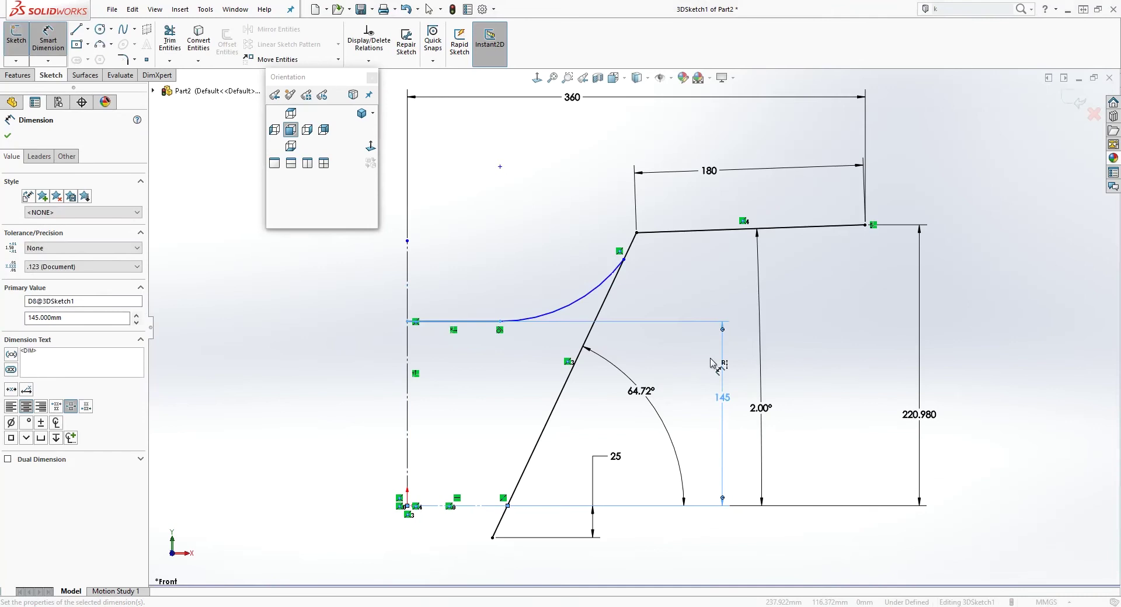
Dimension the crossbar arc's radius as 90 mm and move its outer end down along the riser line.
click(581, 302)
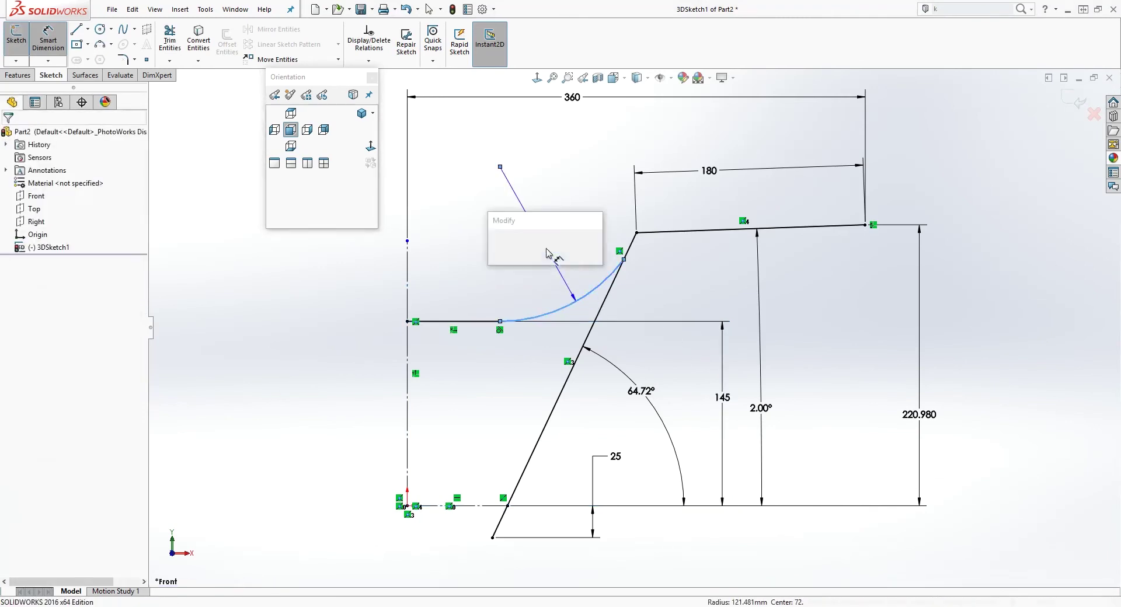
click(549, 257)
text(90)
key(Return)
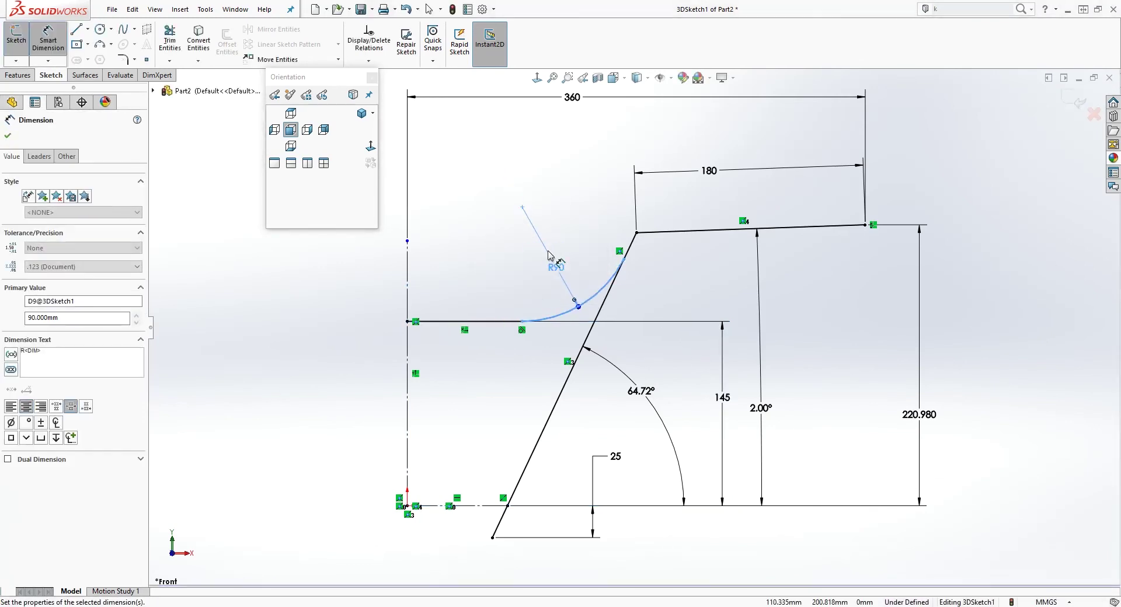
key(Escape)
scroll(659, 293, down, 2)
scroll(673, 290, down, 1)
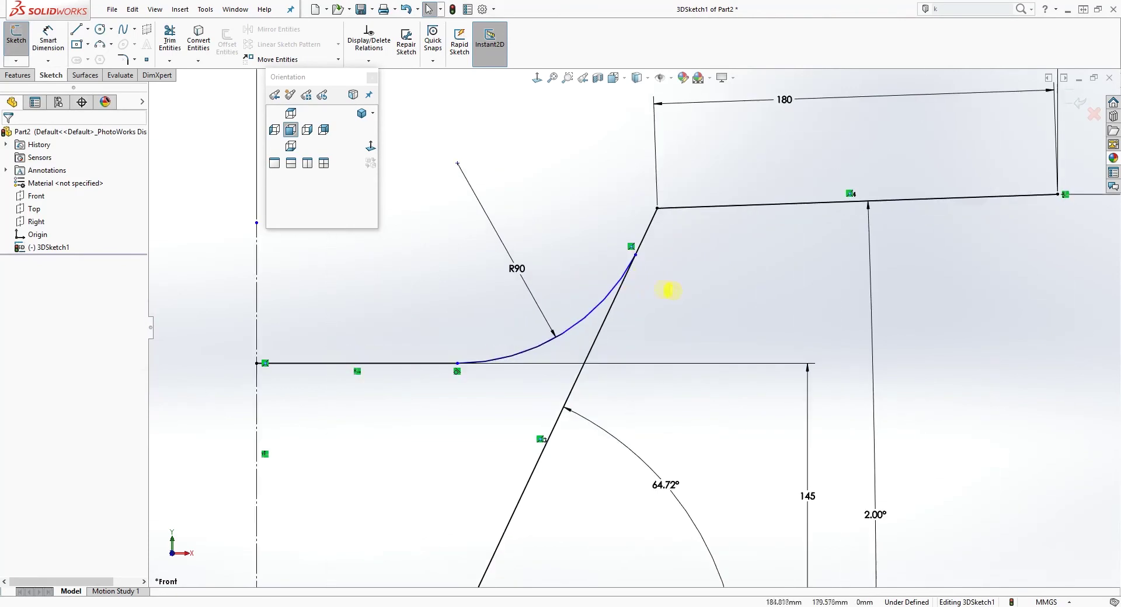
drag(636, 259, 623, 296)
scroll(624, 298, up, 3)
click(722, 323)
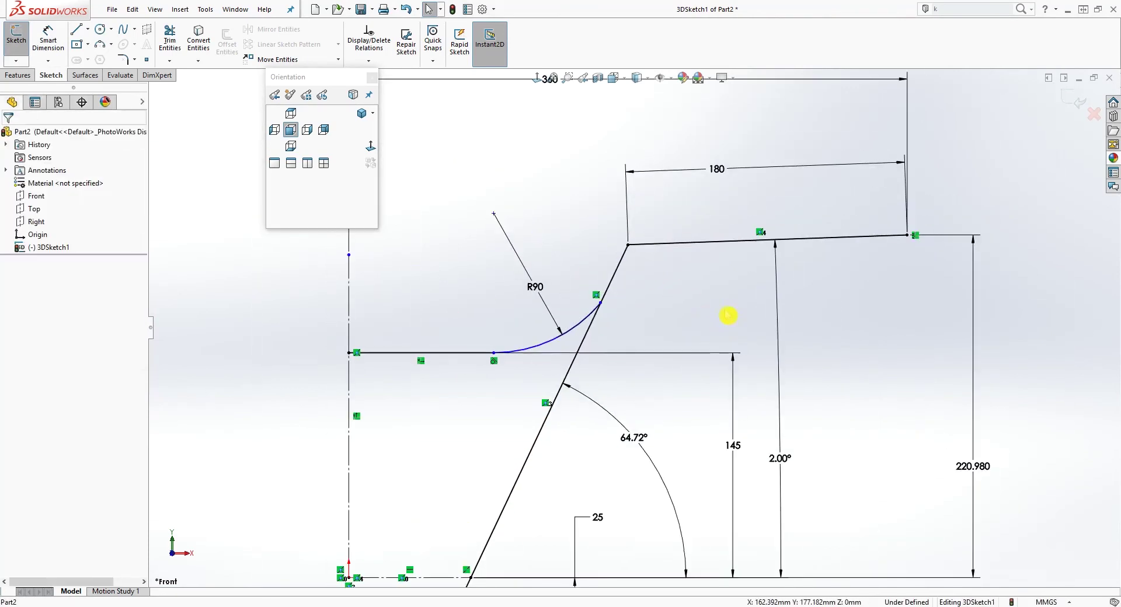
Round the corner between the riser and the backswept grip line with a 90 mm sketch fillet.
click(126, 59)
mouse_move(670, 267)
middle_down()
mouse_move(658, 393)
mouse_move(642, 381)
middle_up()
click(621, 327)
scroll(633, 353, up, 5)
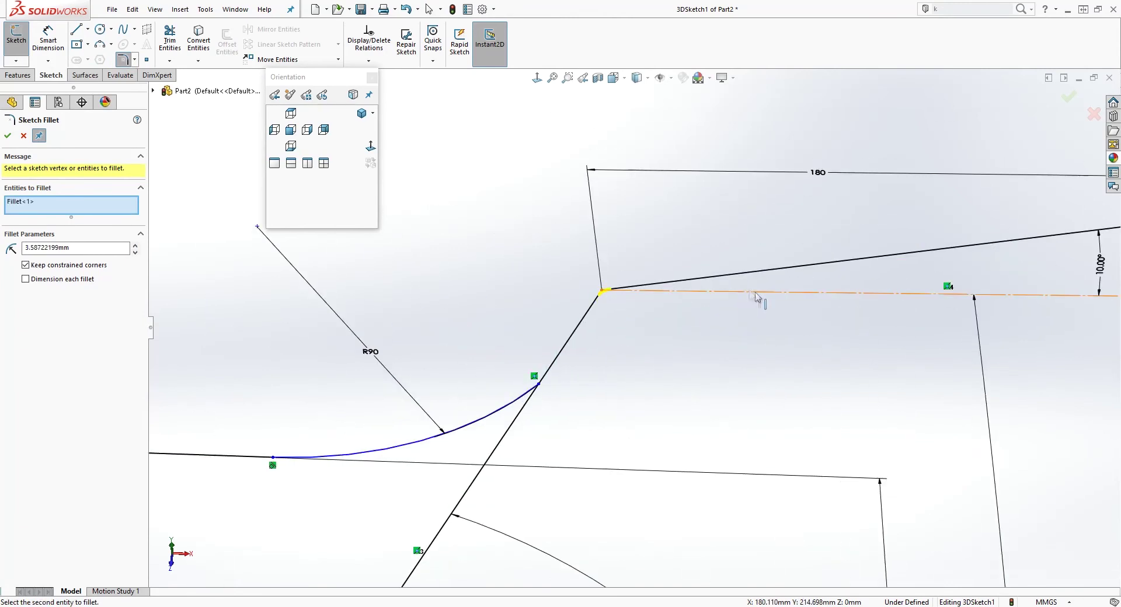
click(704, 303)
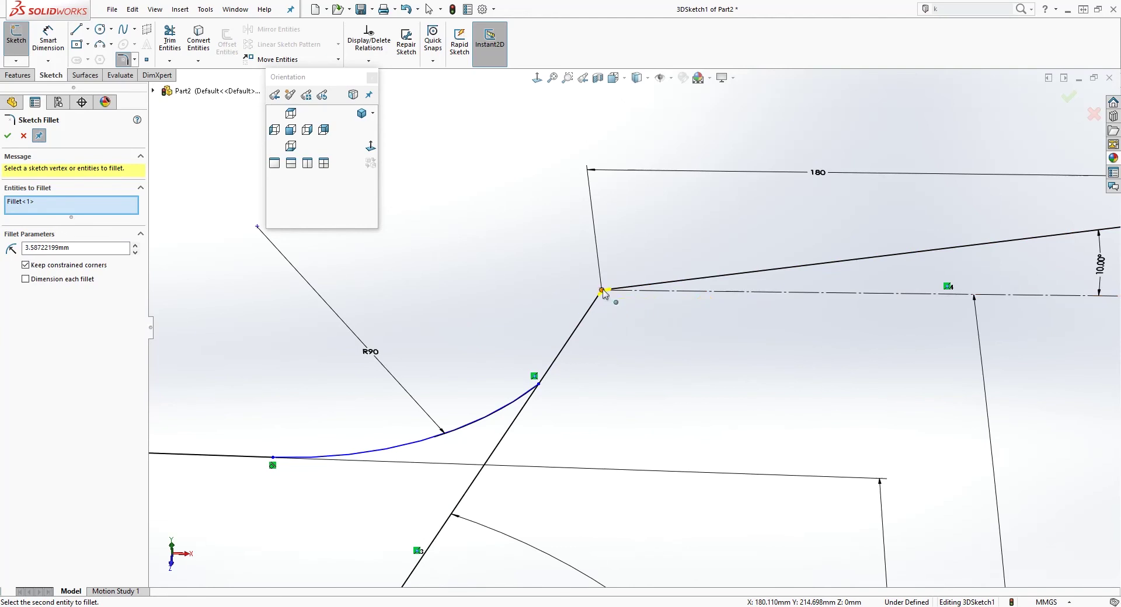
click(603, 311)
click(585, 334)
double_click(109, 249)
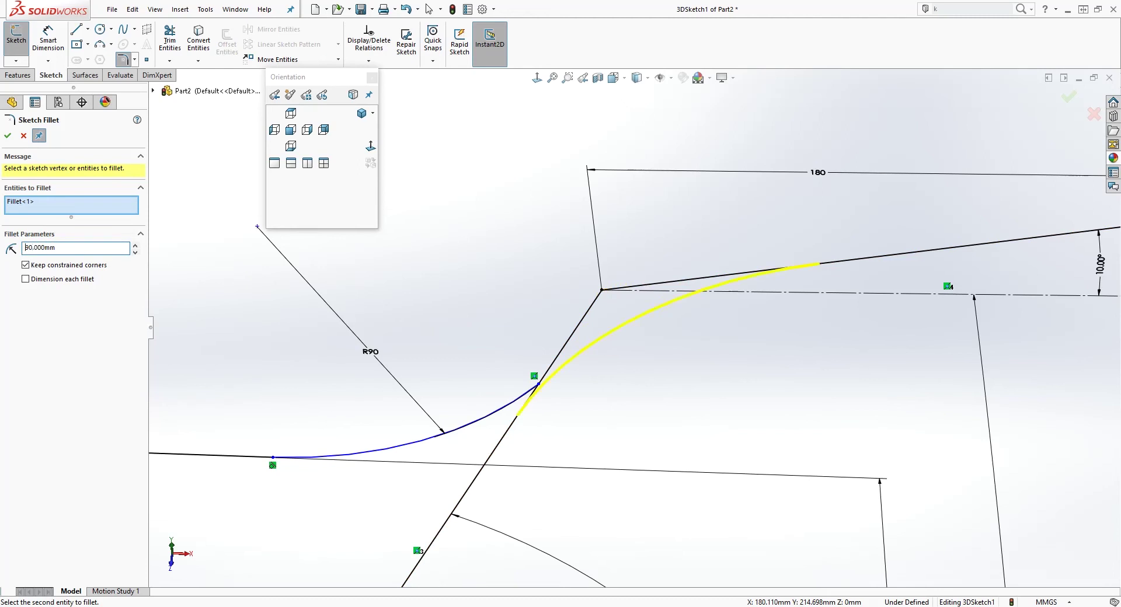
click(8, 136)
scroll(585, 368, up, 5)
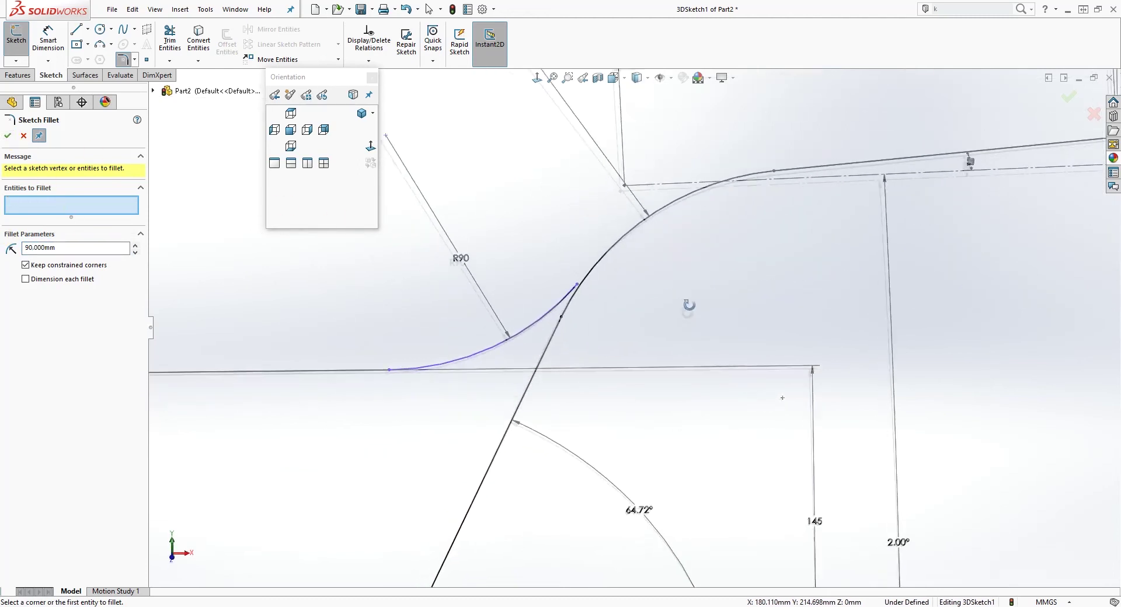
middle_drag(760, 286, 753, 389)
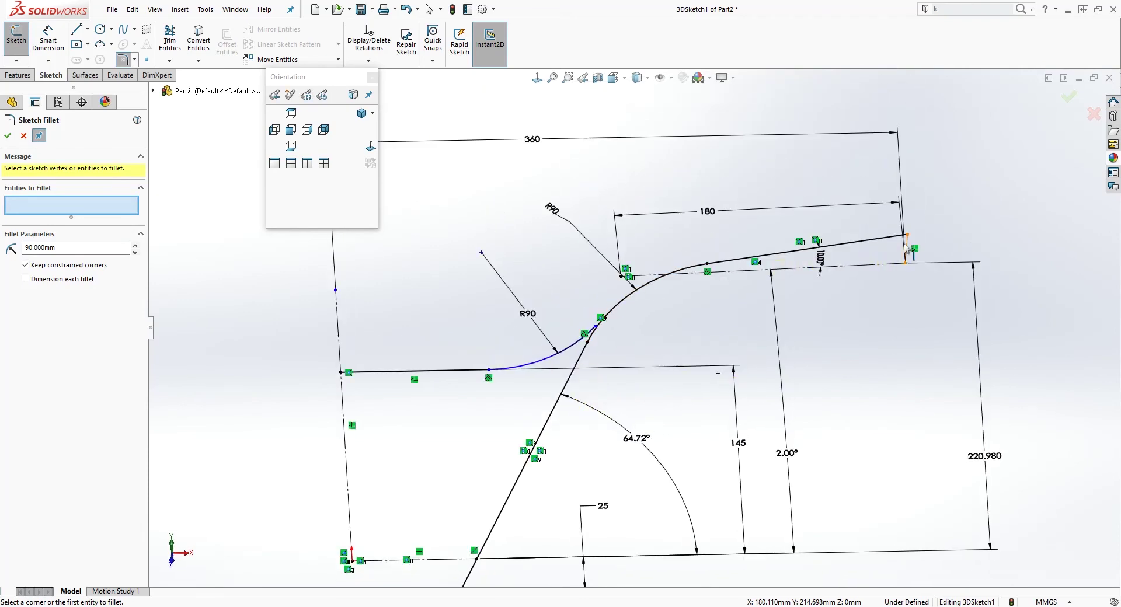
scroll(603, 339, down, 8)
key(Escape)
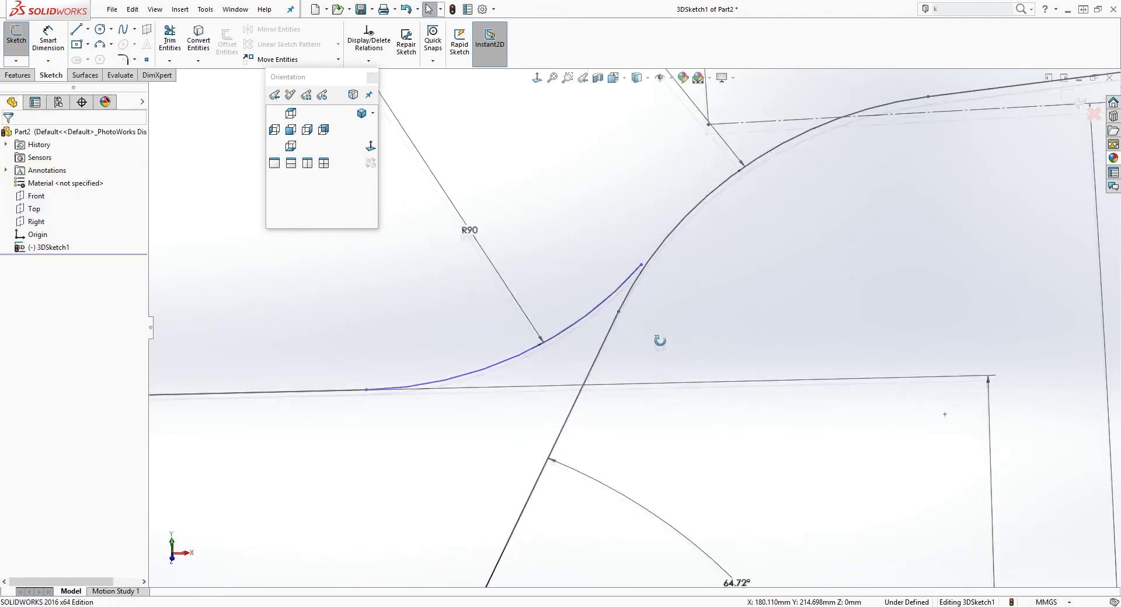
Attach the crossbar arc's outer end to the point where the riser line meets the fillet.
drag(634, 254, 616, 296)
click(674, 320)
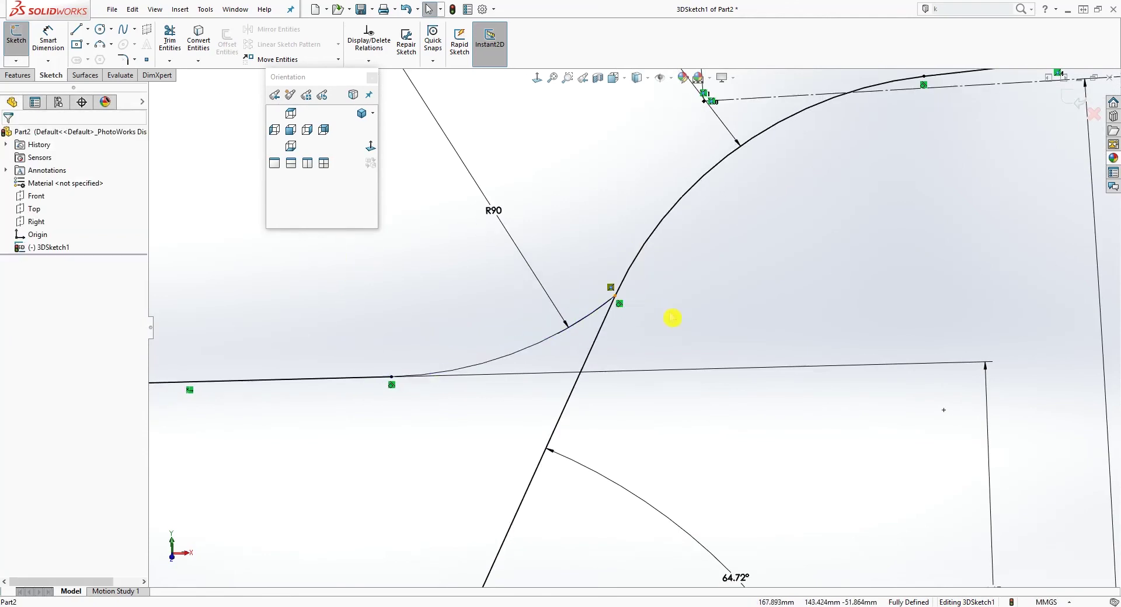
click(616, 297)
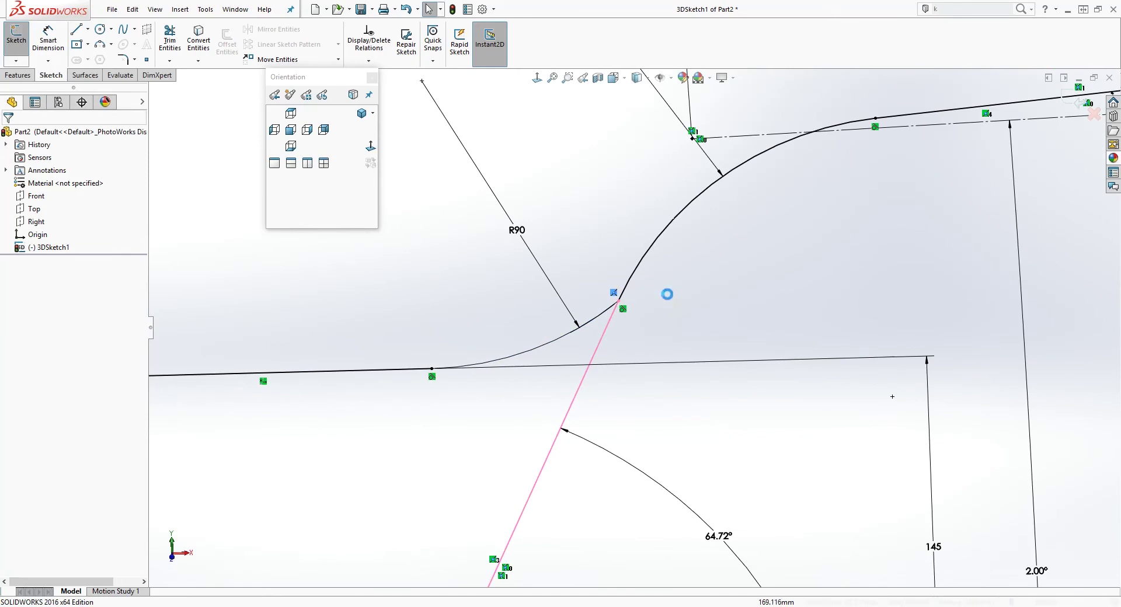
scroll(708, 327, down, 5)
middle_drag(713, 322, 686, 301)
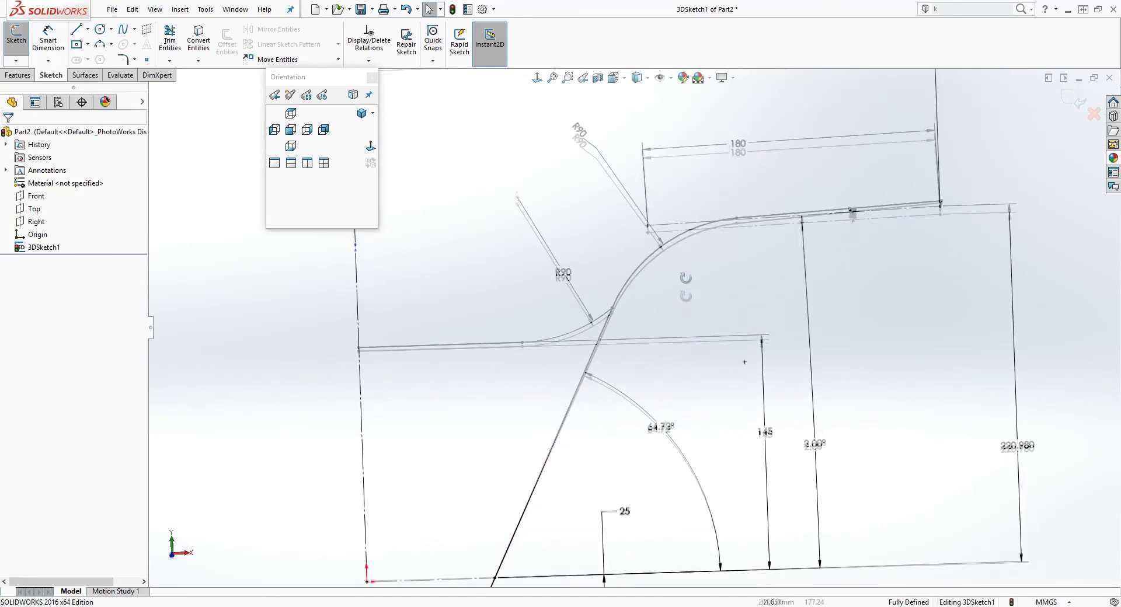
Delete the relations holding the crossbar arc's outer end and reattach that end where the riser line meets the fillet.
scroll(624, 321, down, 3)
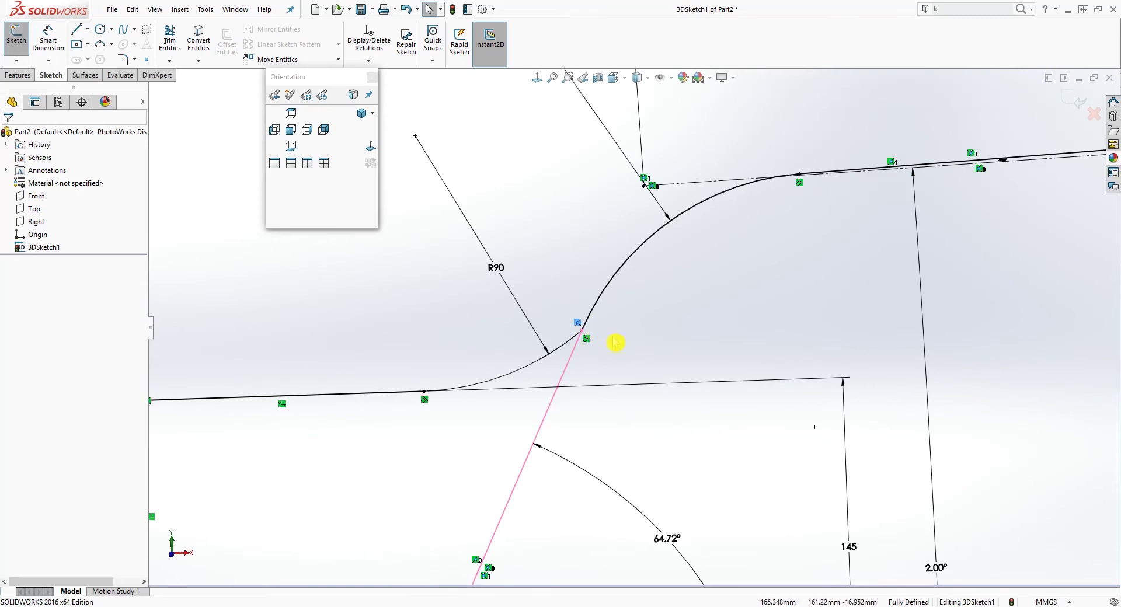
key(Delete)
click(607, 315)
click(703, 353)
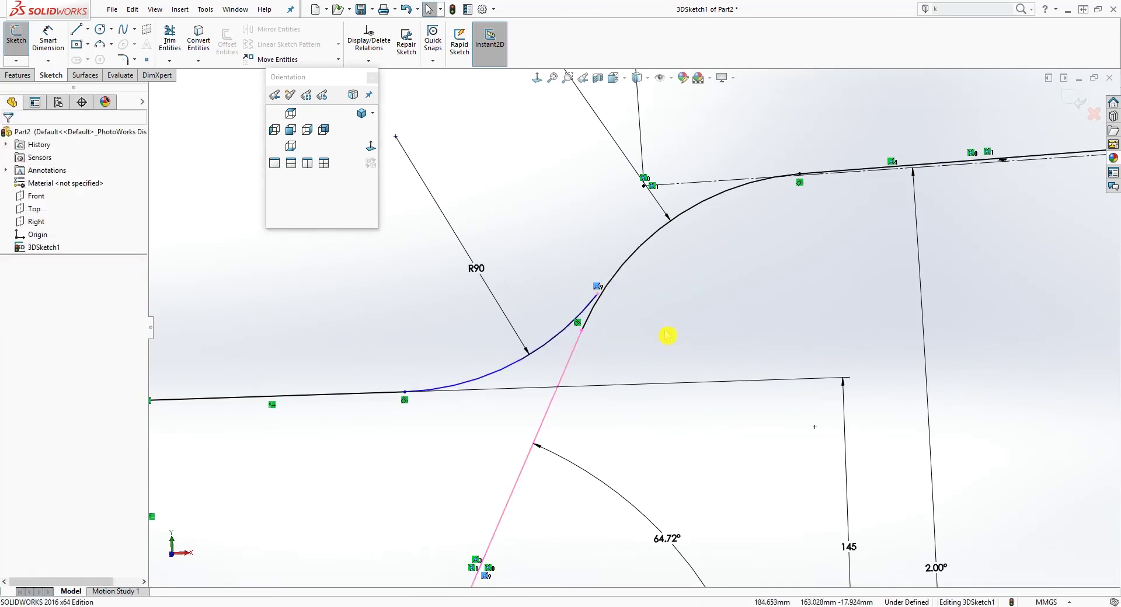
key(Delete)
drag(598, 295, 584, 330)
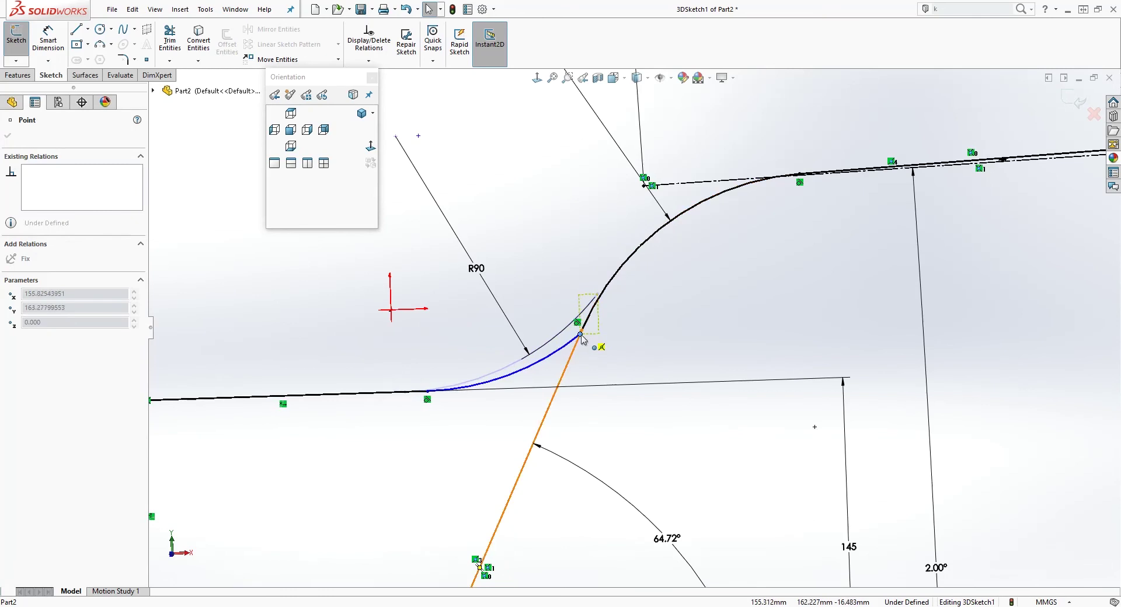
click(608, 342)
scroll(659, 359, down, 3)
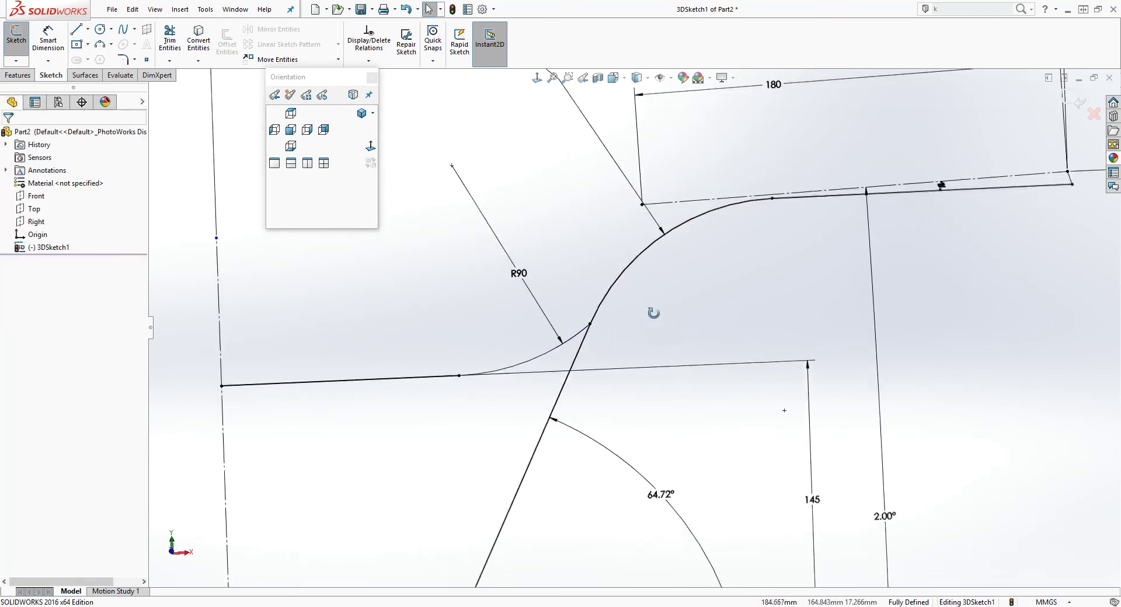
scroll(573, 270, up, 3)
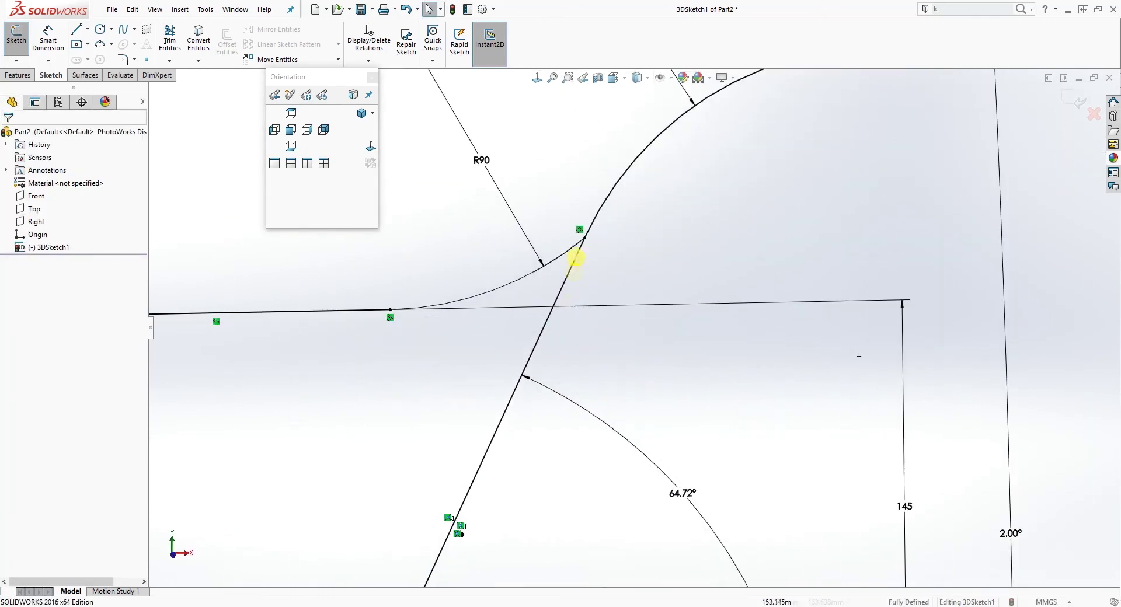
scroll(601, 338, down, 4)
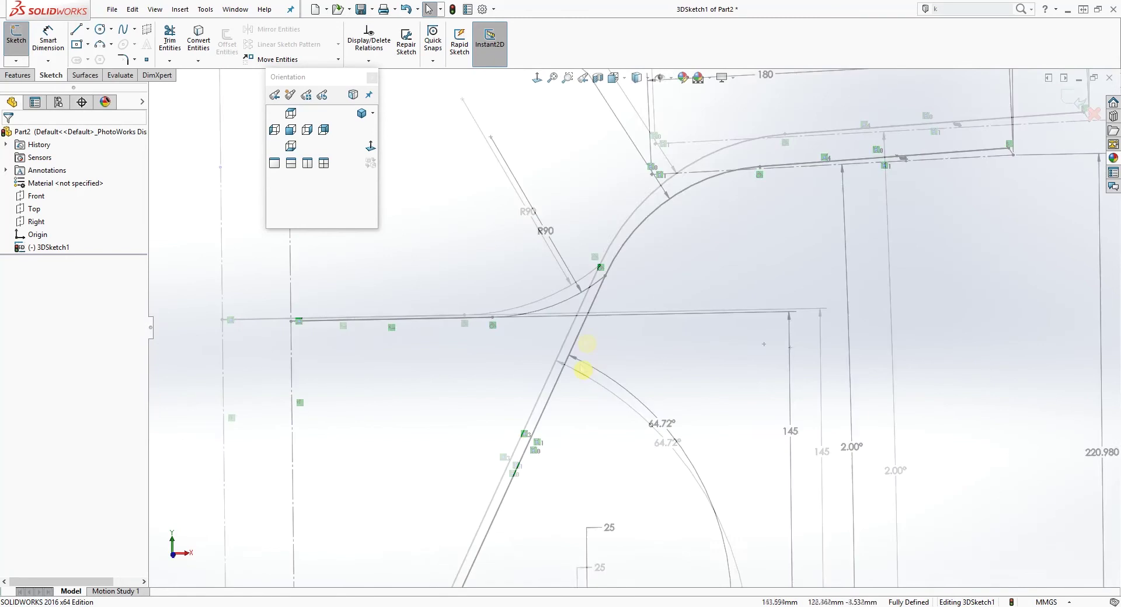
Convert the crossbar's arc and straight line to construction geometry and exit the 3D sketch.
click(582, 312)
ctrl+click(504, 321)
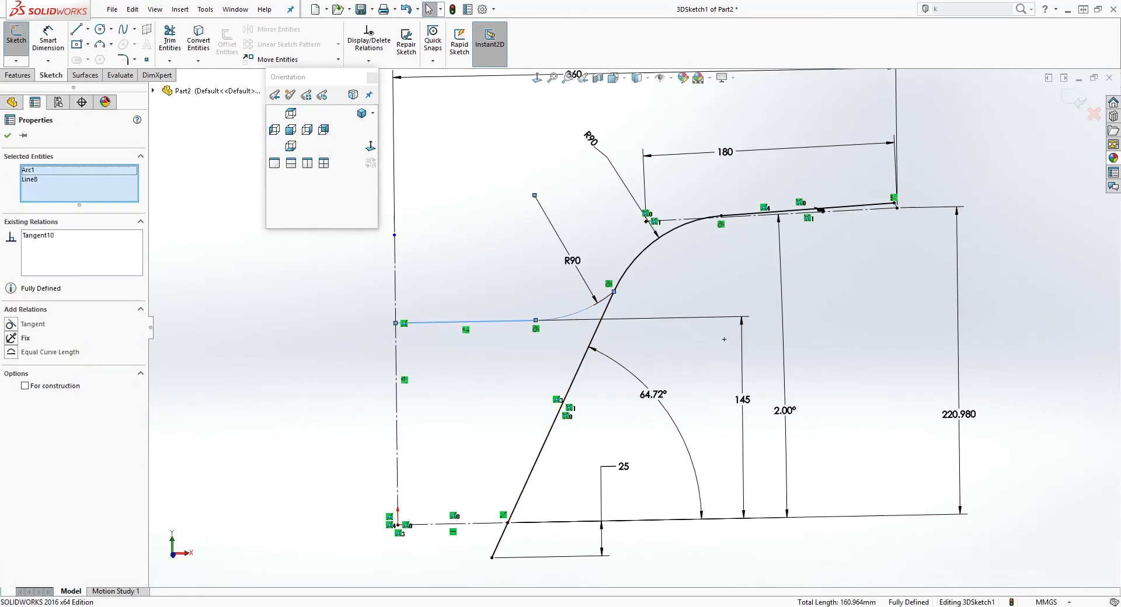
click(26, 386)
click(407, 376)
scroll(593, 380, up, 3)
mouse_move(593, 380)
middle_down()
mouse_move(699, 357)
mouse_move(690, 383)
mouse_move(700, 332)
mouse_move(448, 385)
middle_up()
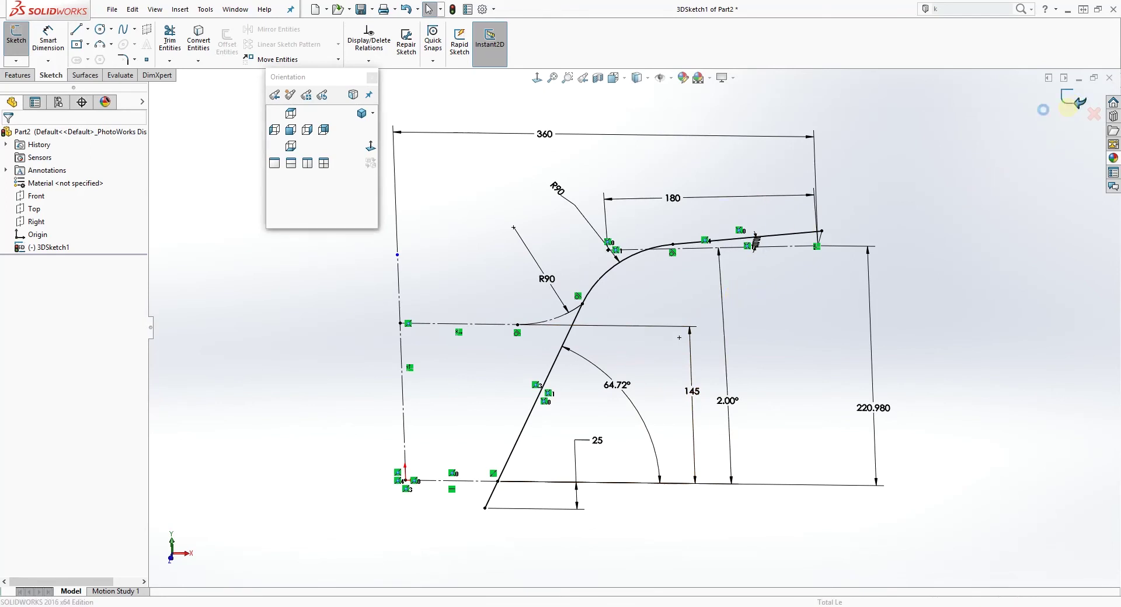
click(1075, 102)
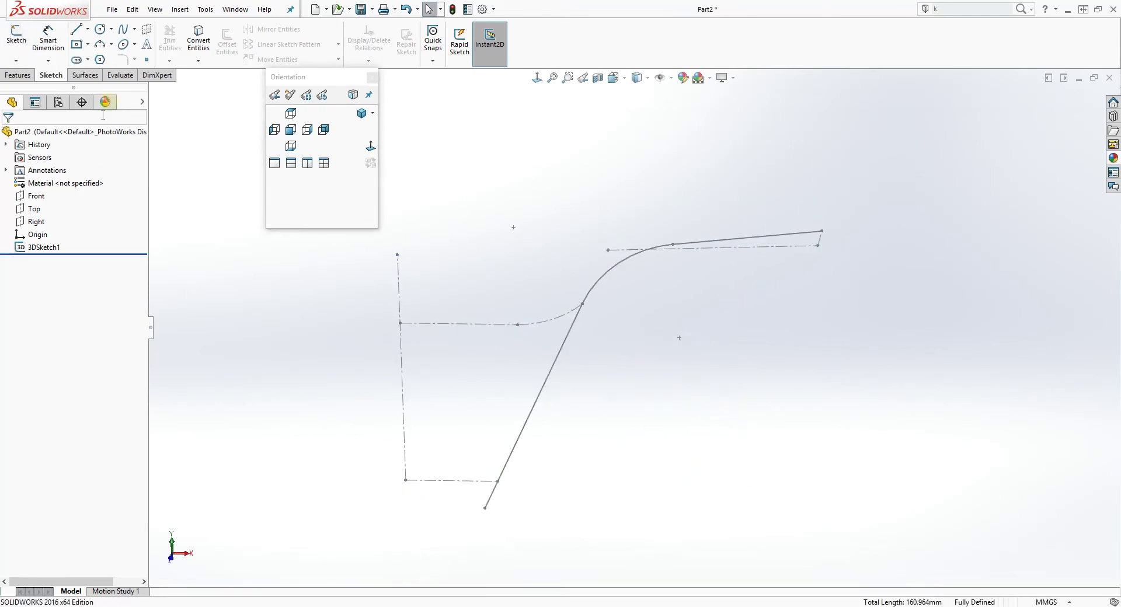
Start a swept boss with a circular profile and set its diameter to 22.2 mm.
click(18, 75)
click(115, 29)
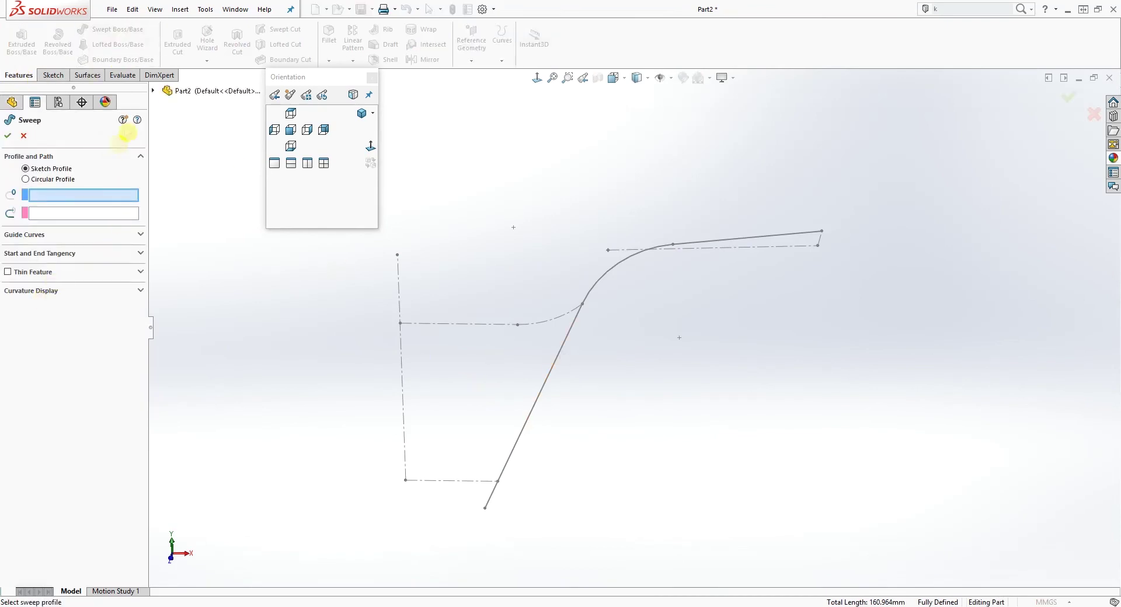
click(152, 91)
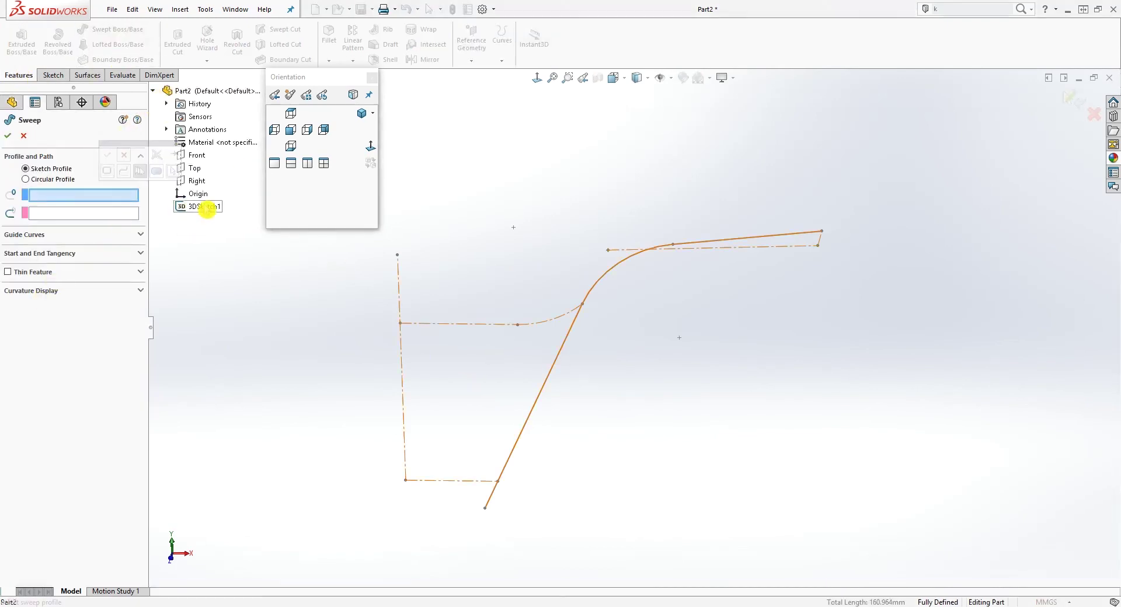
click(205, 206)
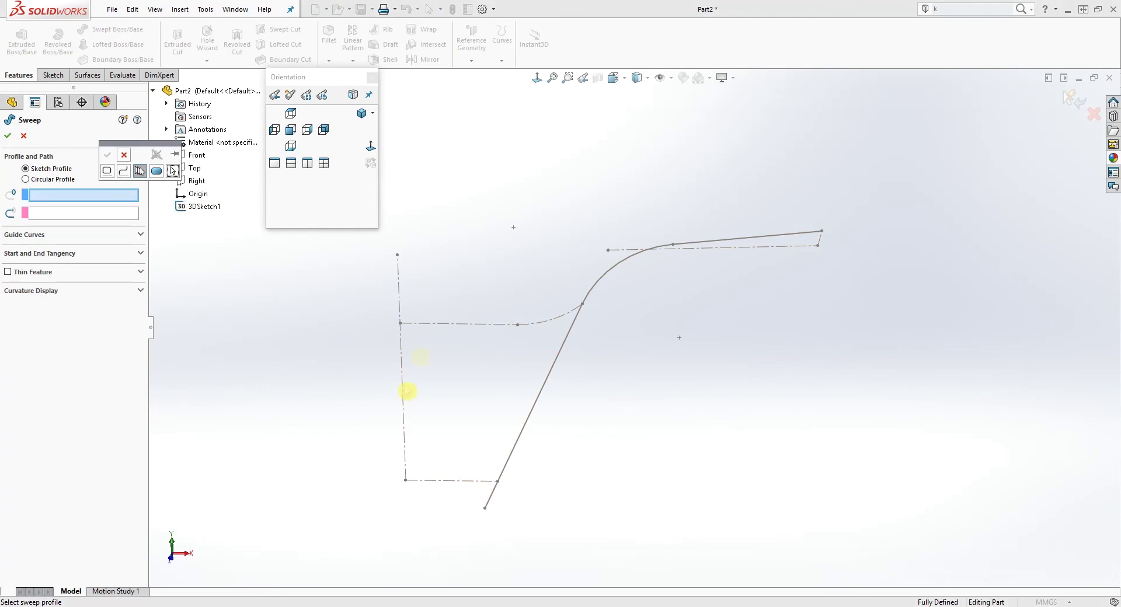
click(27, 180)
click(72, 212)
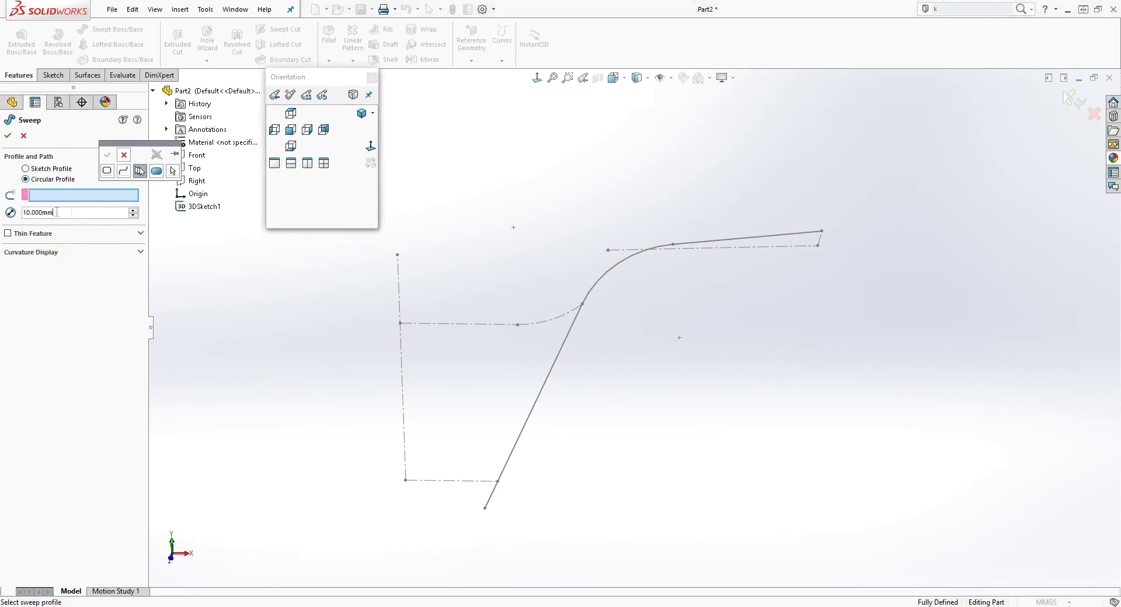
text(22)
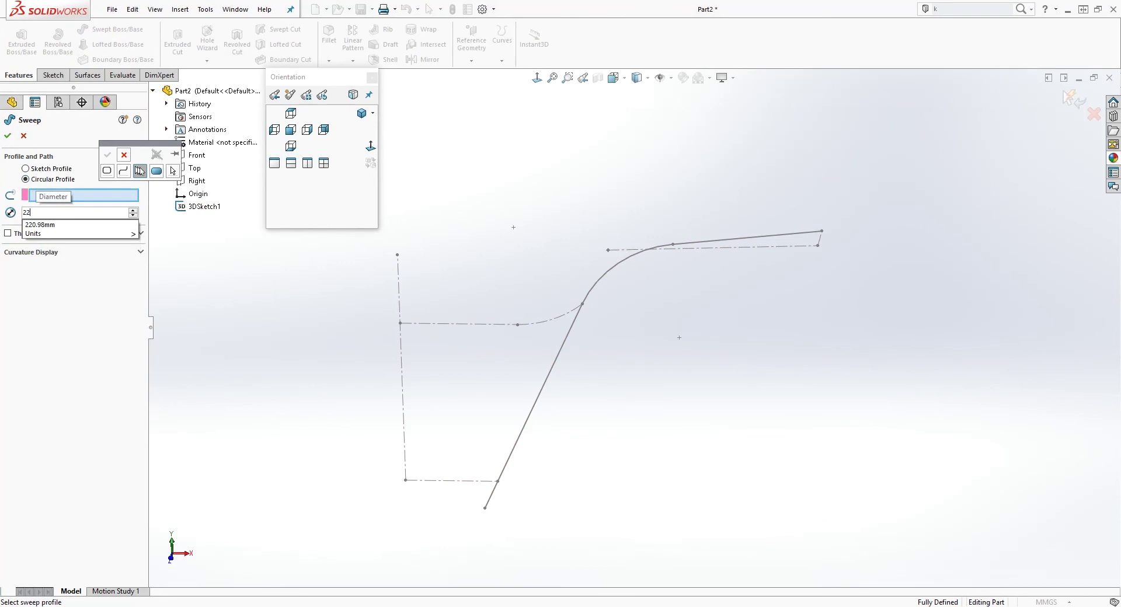
text(.2)
Define the sweep path as a group of the riser line, bend arc and grip line, and create the sweep.
click(390, 371)
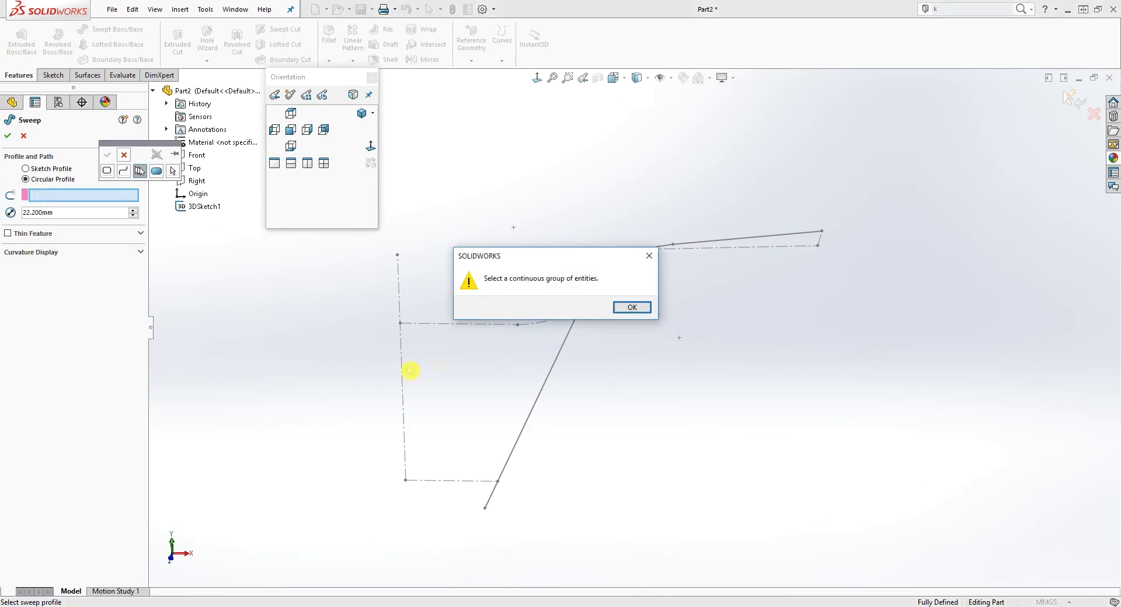
click(644, 308)
click(571, 331)
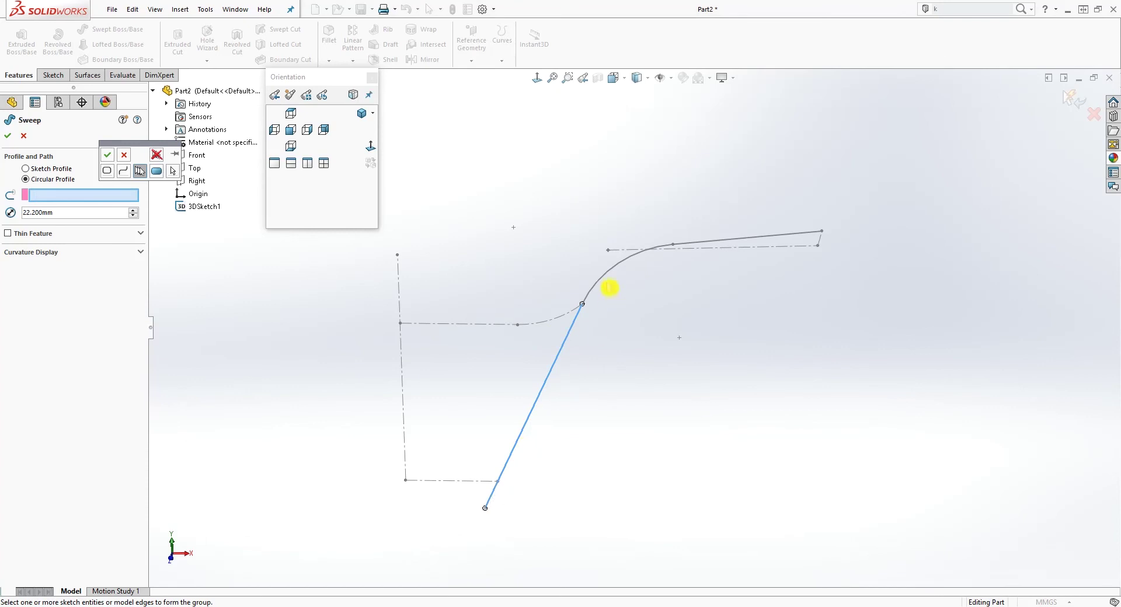
click(609, 280)
click(718, 247)
click(109, 154)
middle_drag(707, 399, 676, 403)
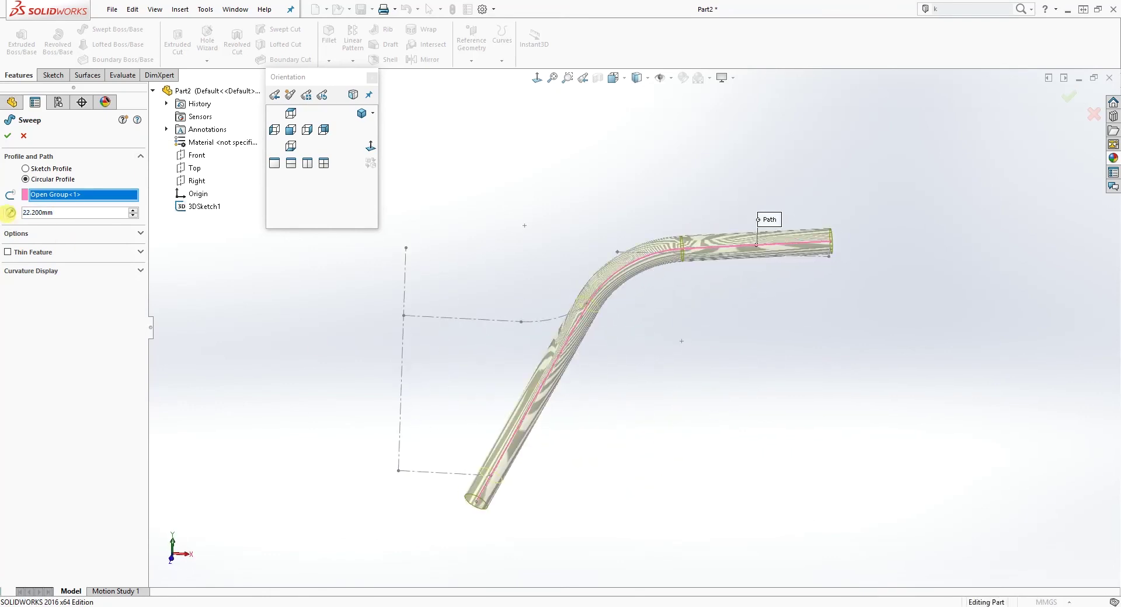
click(20, 137)
Show the 3D sketch absorbed by the sweep so its construction lines can be reused.
mouse_move(686, 401)
middle_down()
mouse_move(590, 325)
mouse_move(702, 387)
middle_up()
click(470, 457)
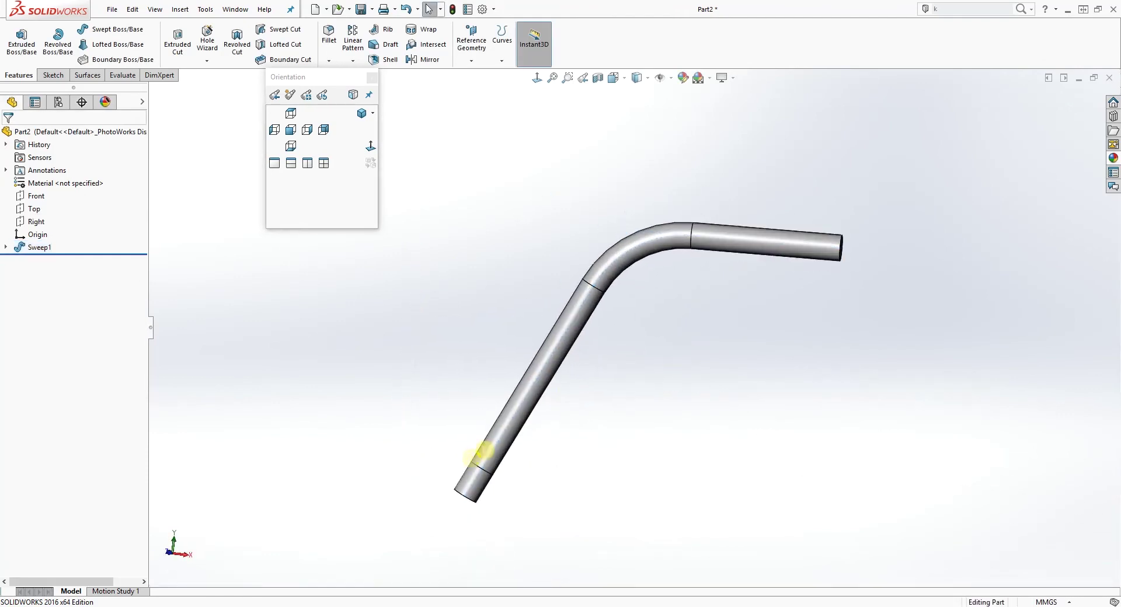
middle_drag(470, 457, 511, 446)
click(5, 247)
right_click(45, 259)
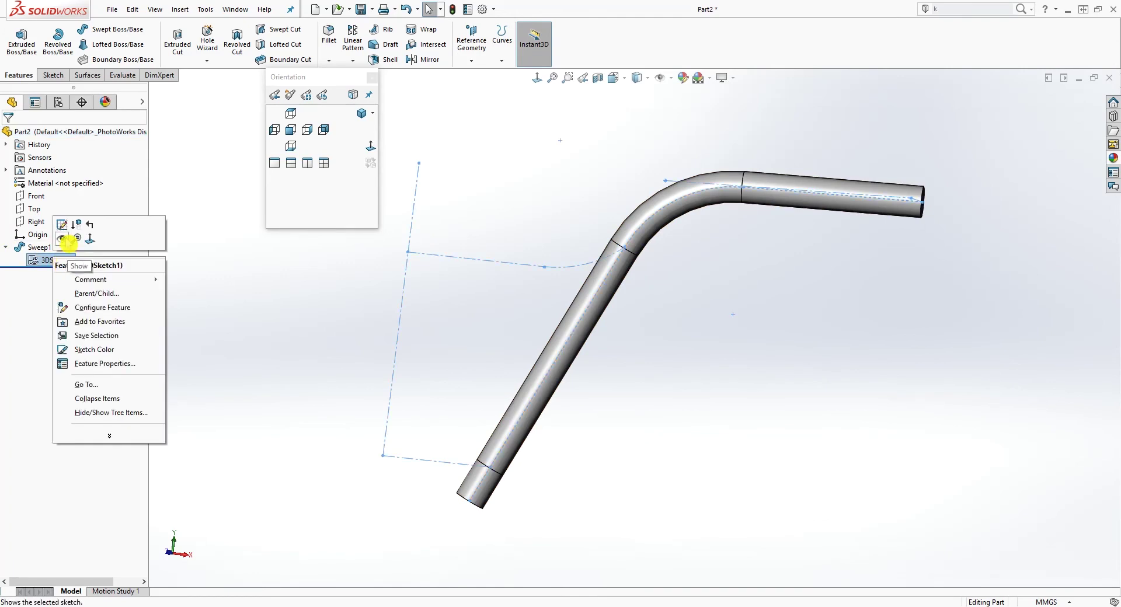
click(70, 241)
Create a sketch on the Front plane by converting the horizontal base construction line, and exit the sketch.
click(535, 83)
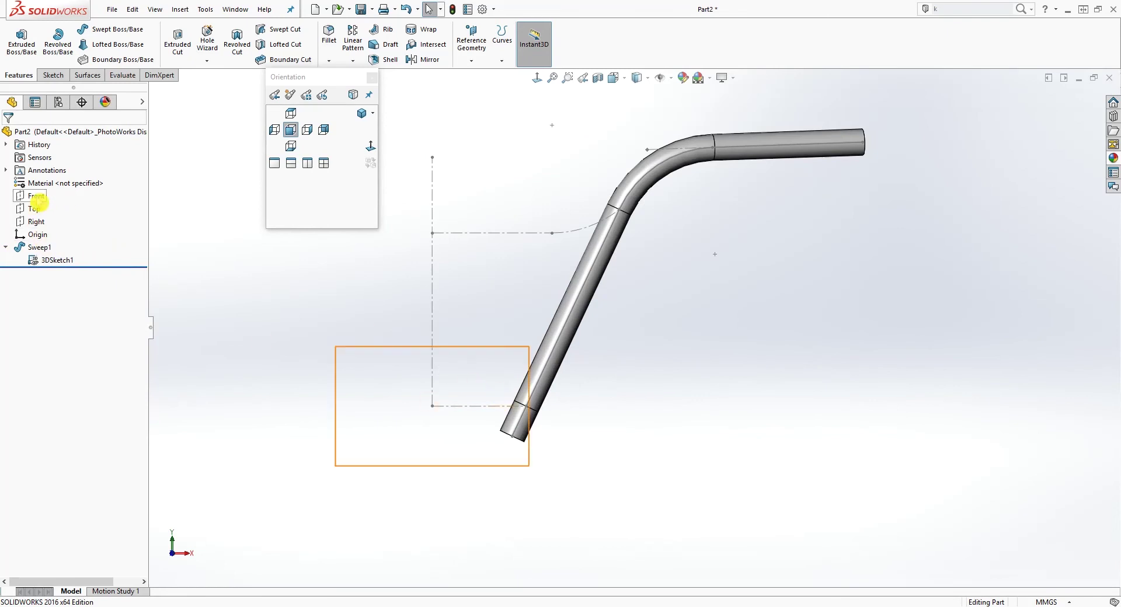
click(47, 198)
click(47, 75)
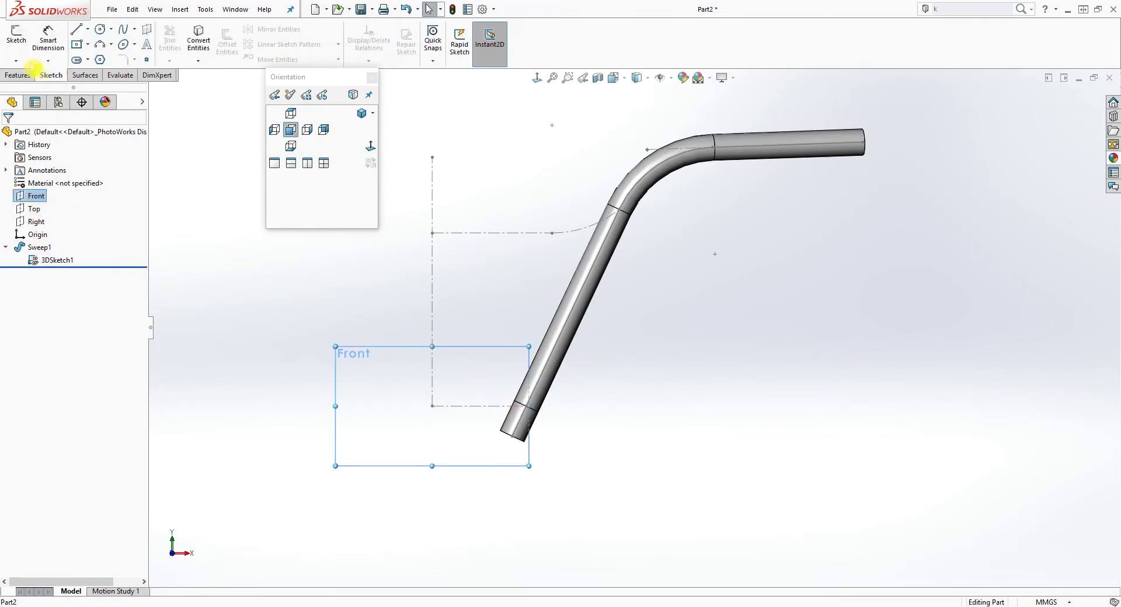
click(16, 38)
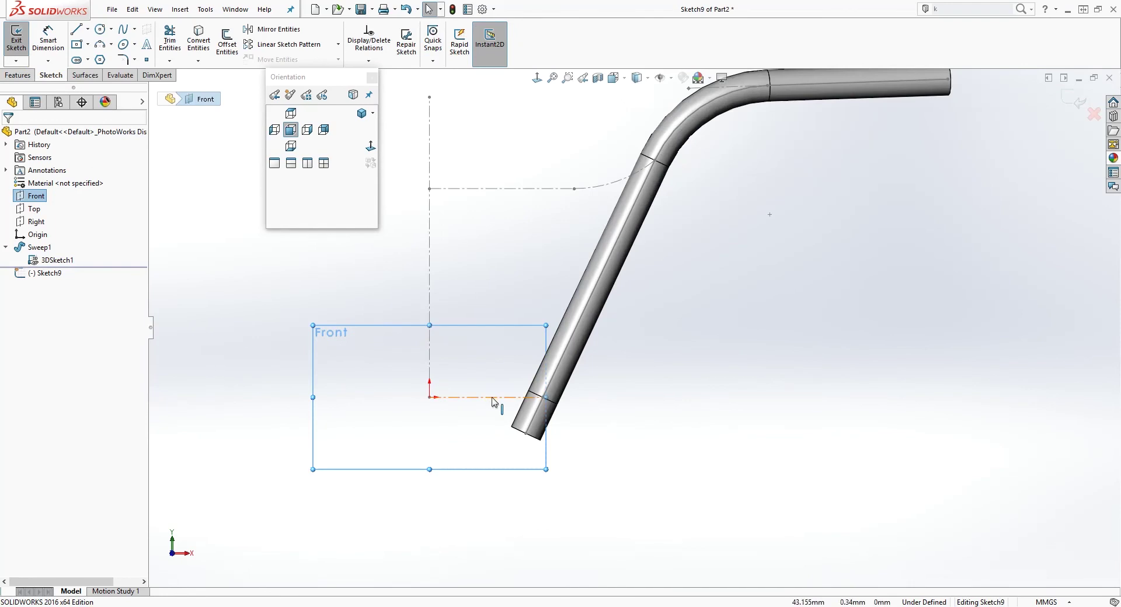
click(334, 463)
click(200, 43)
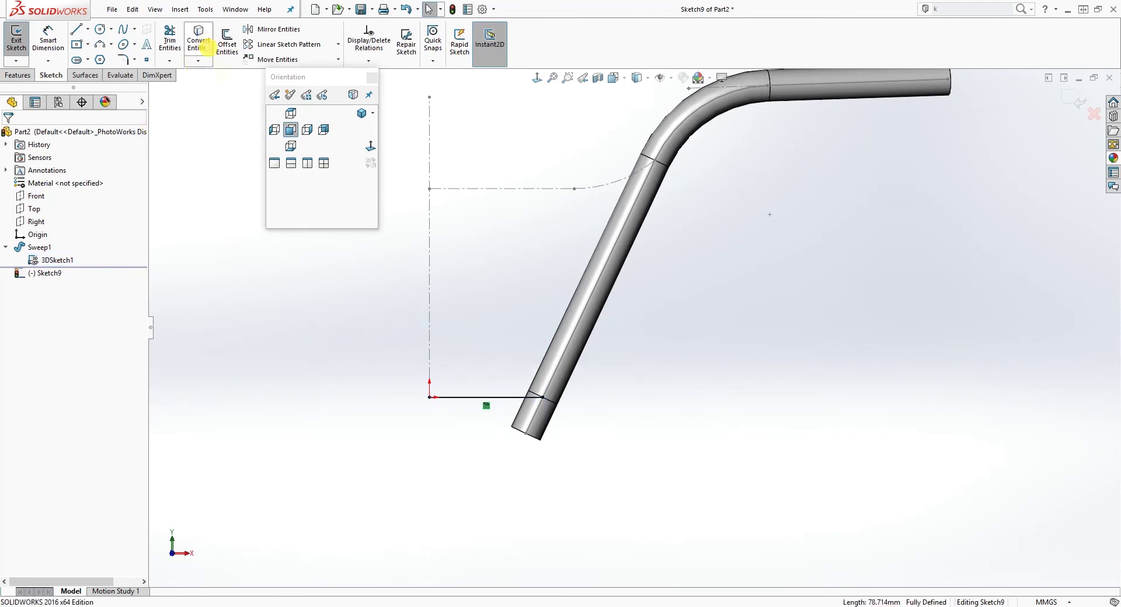
click(1064, 102)
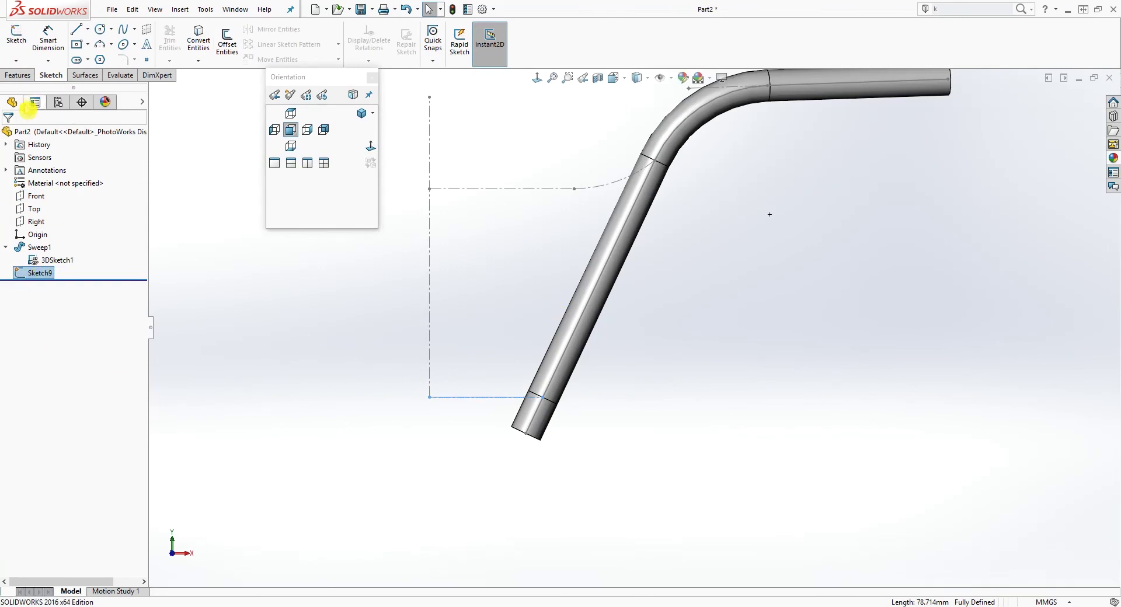
Sweep a circular profile of 22.2 mm diameter along the base line sketch.
click(24, 77)
click(116, 30)
click(26, 179)
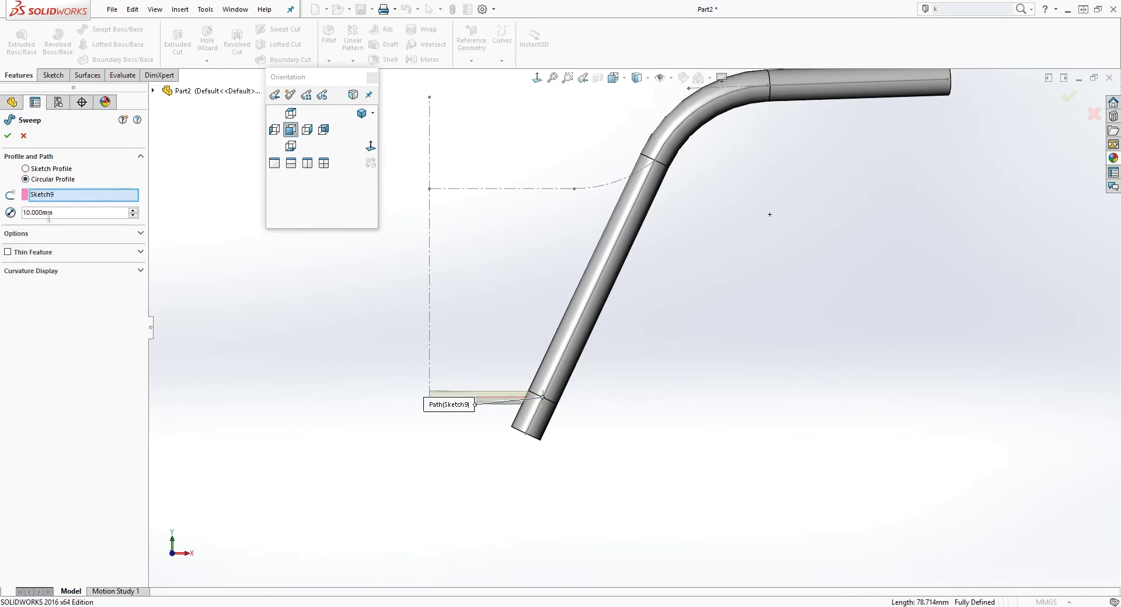
click(63, 214)
text(22.2)
key(Return)
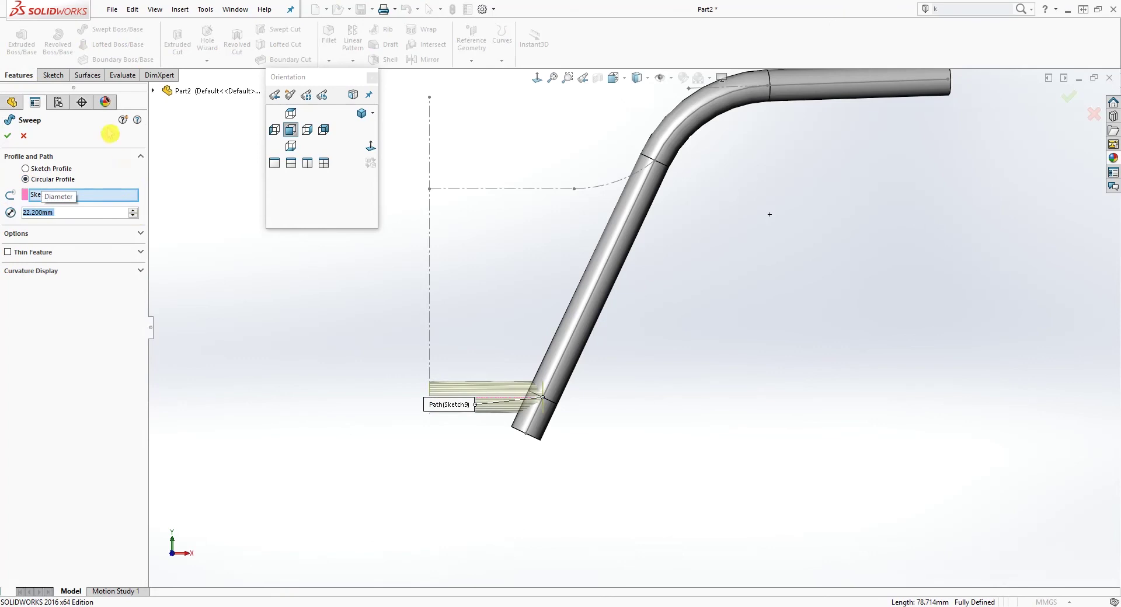
click(9, 138)
Create another sketch on the Front plane by converting the crossbar's construction line and arc, and exit the sketch.
scroll(642, 409, down, 2)
scroll(739, 238, up, 2)
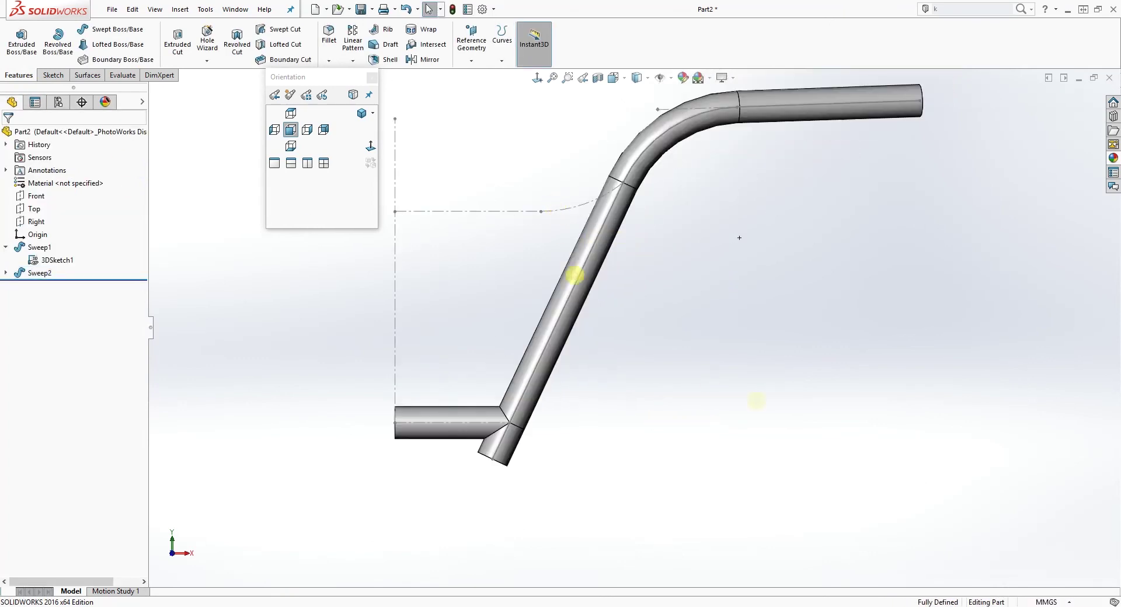
scroll(660, 362, up, 2)
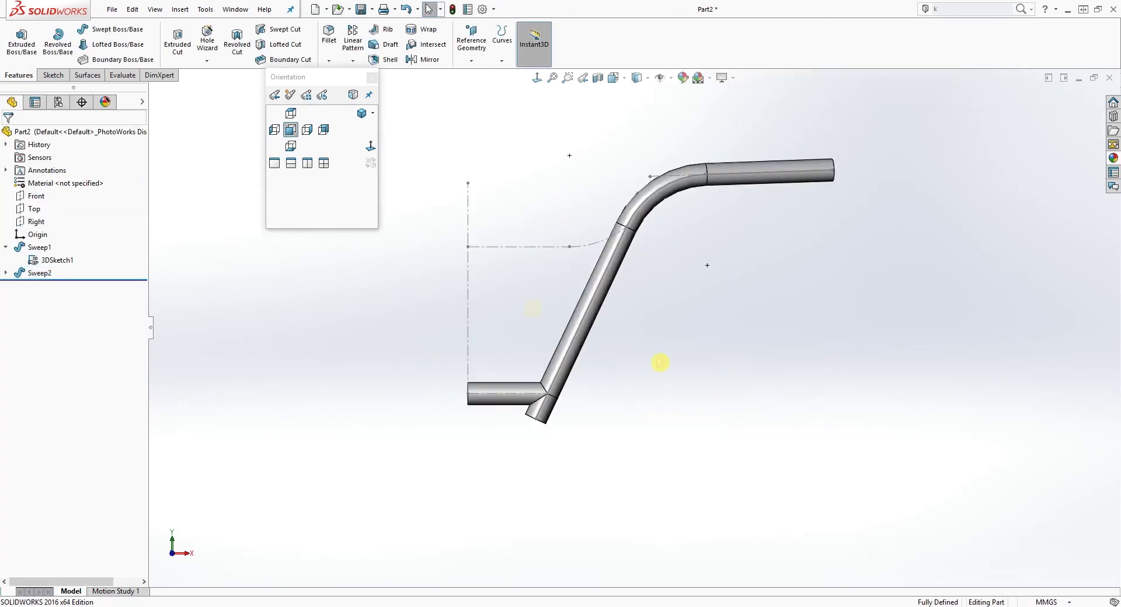
click(40, 198)
scroll(675, 324, down, 2)
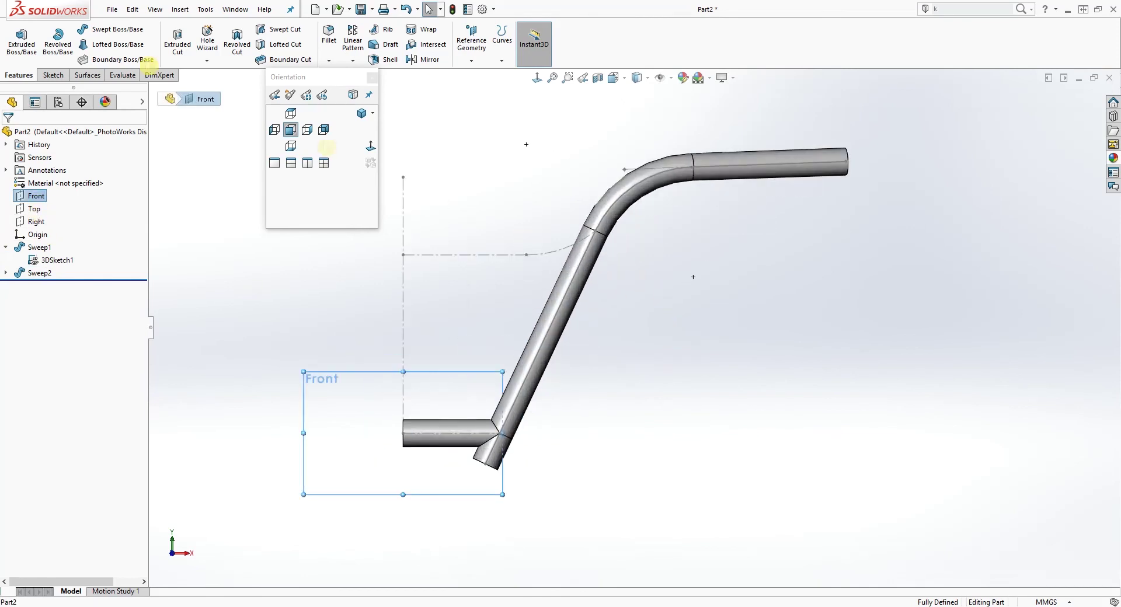
click(55, 77)
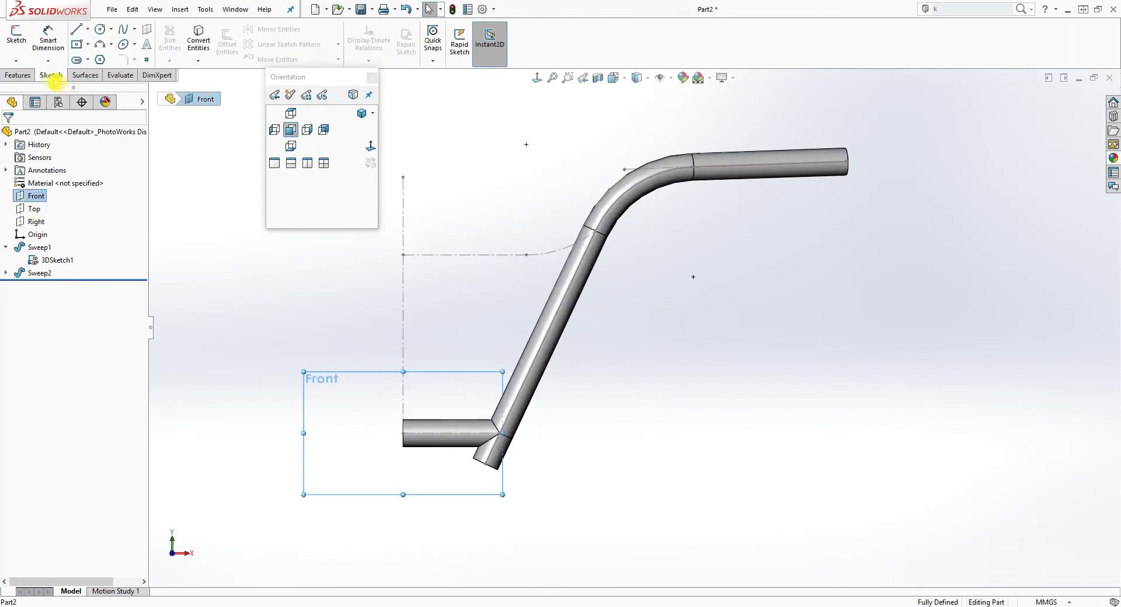
click(17, 36)
scroll(525, 240, down, 1)
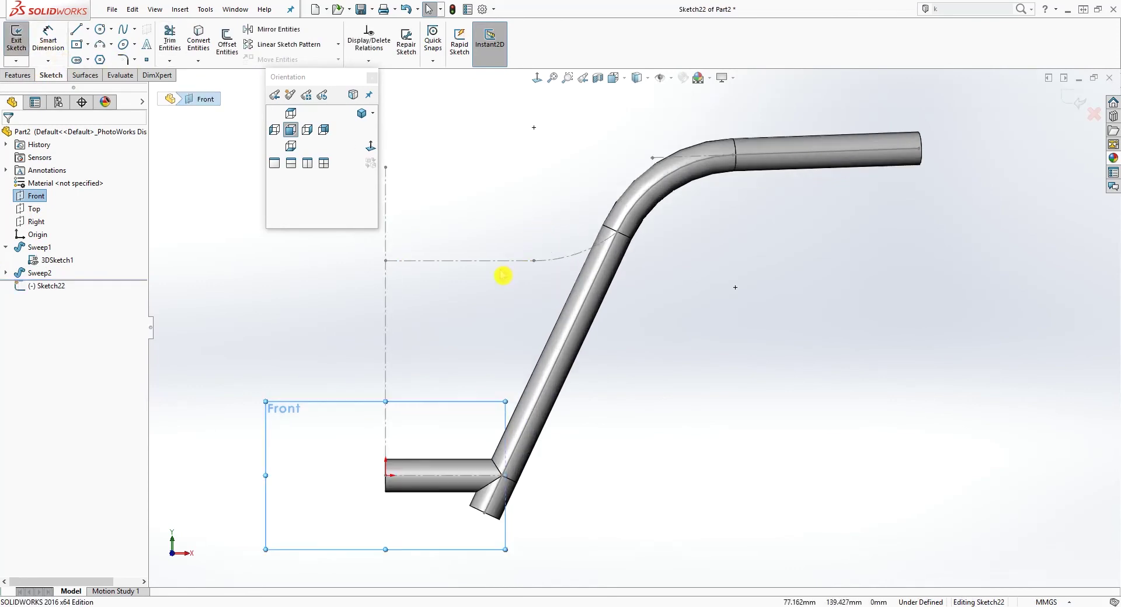
click(500, 263)
ctrl+click(562, 265)
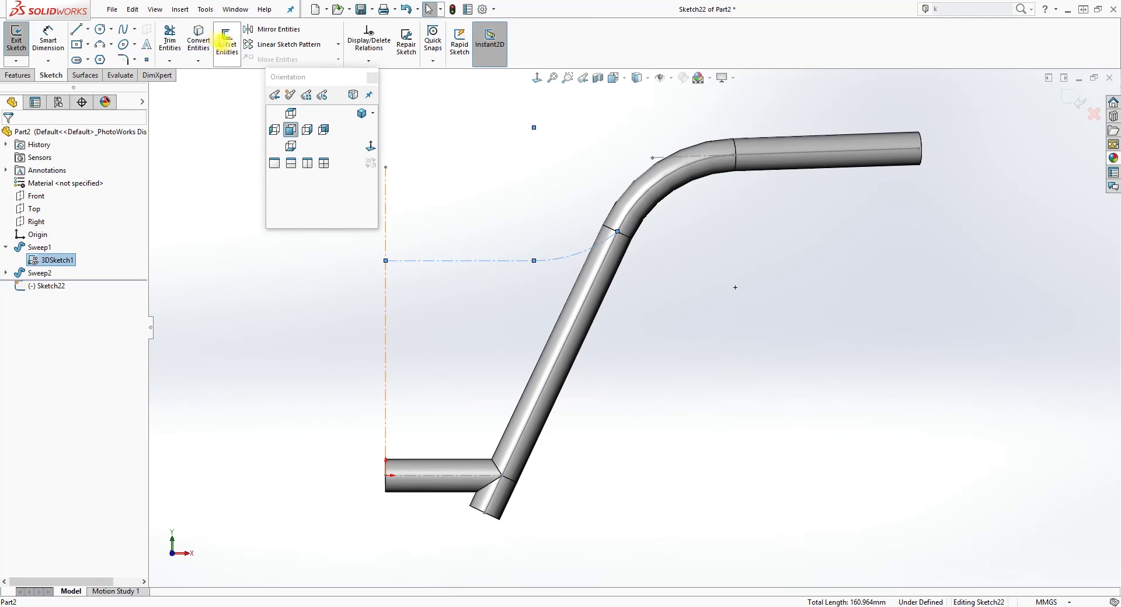
click(199, 40)
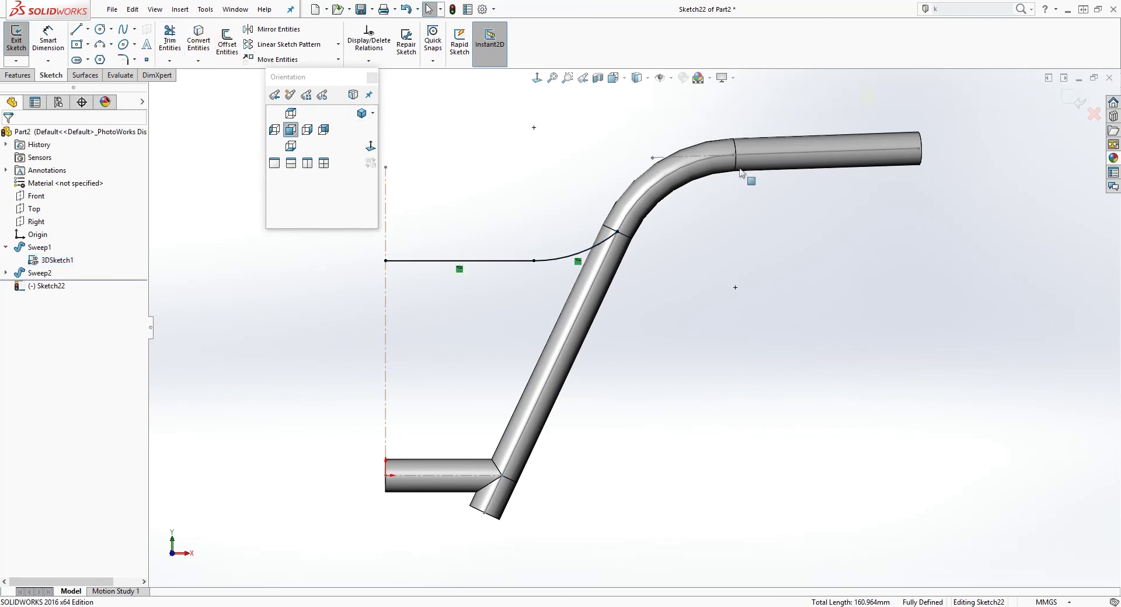
click(1077, 111)
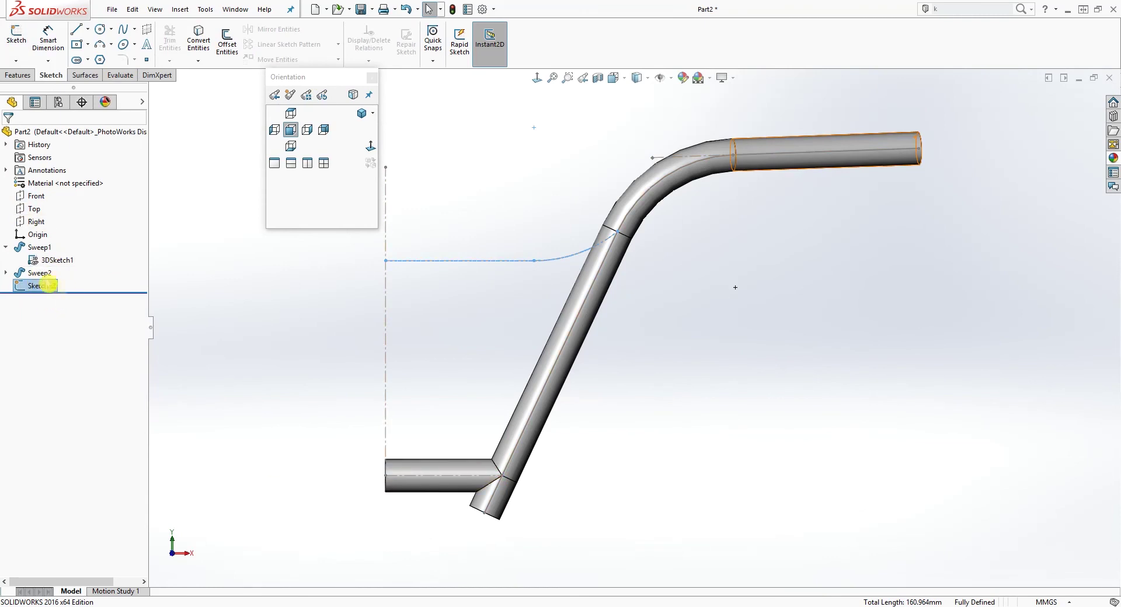
Sweep a circular profile of 22.2 mm diameter along the crossbar sketch.
click(17, 75)
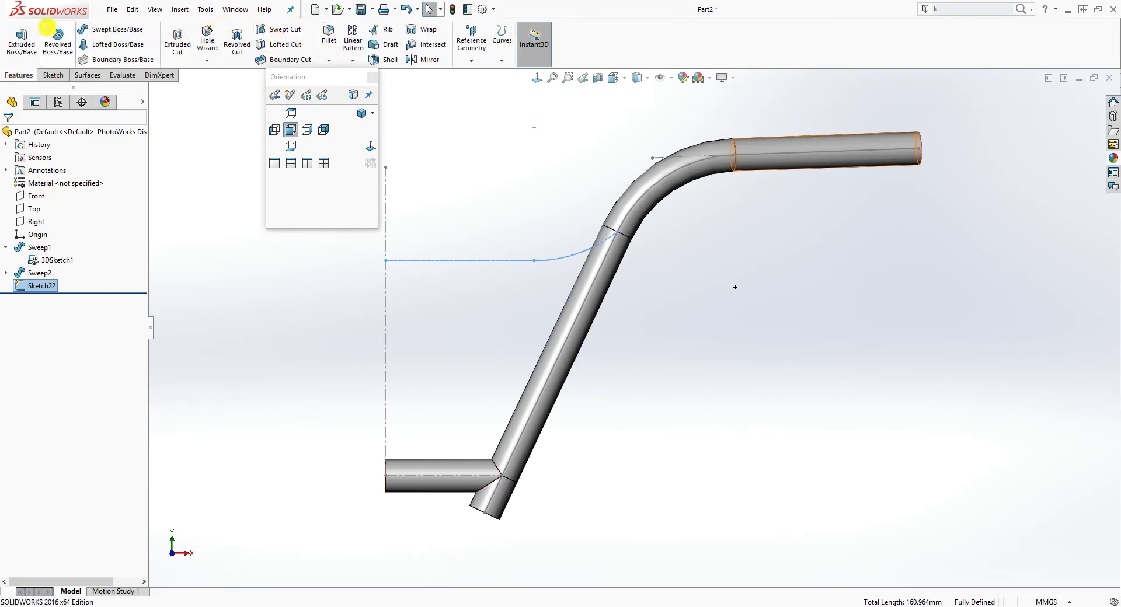
click(111, 29)
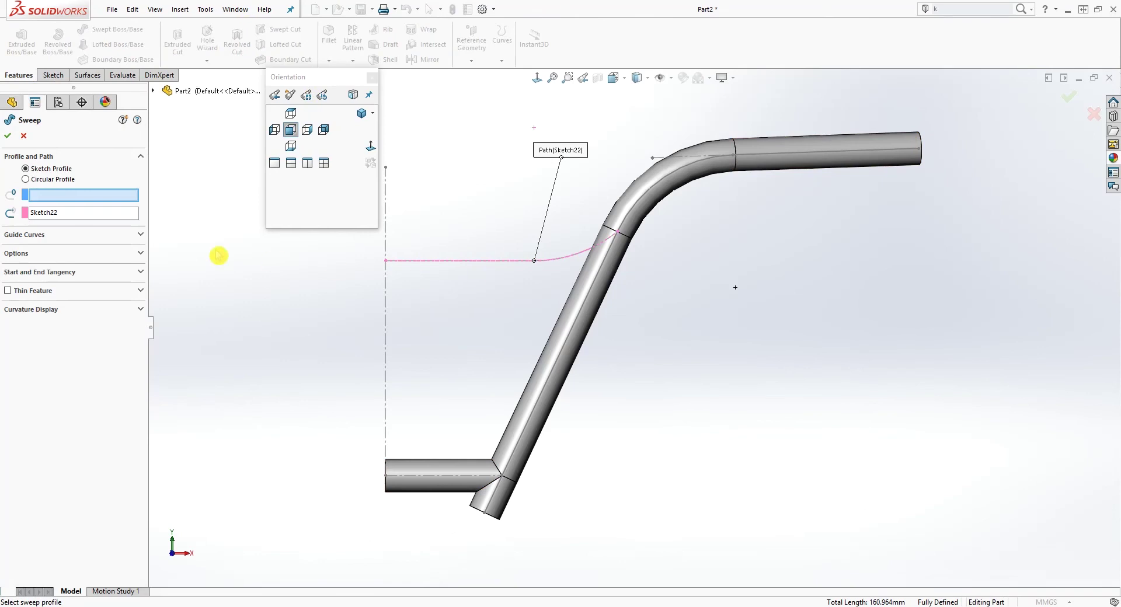
click(26, 179)
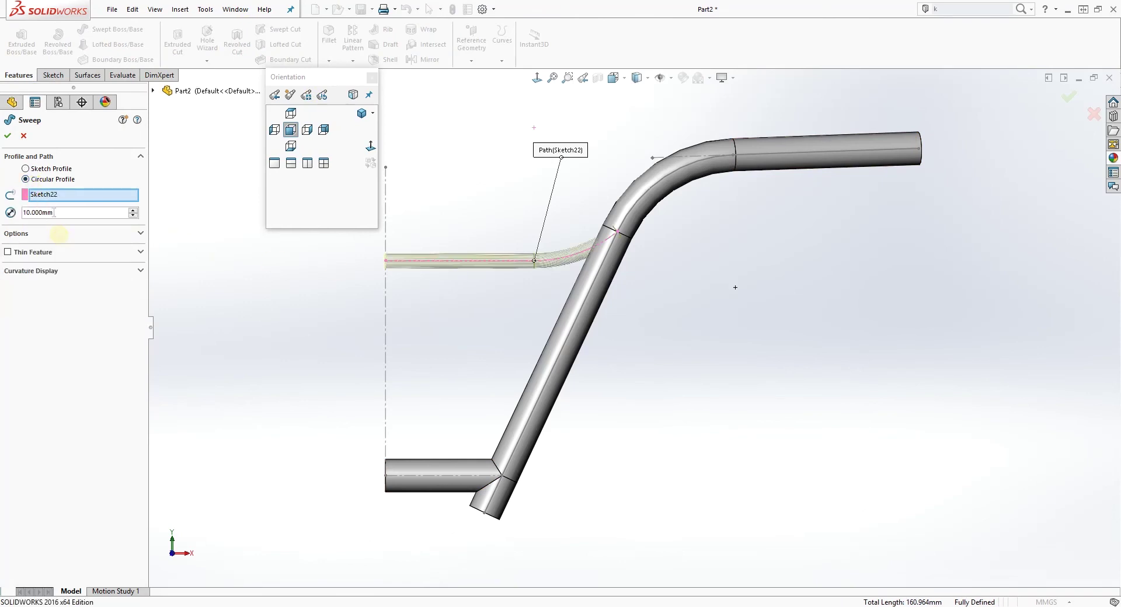
text(22.2)
key(Return)
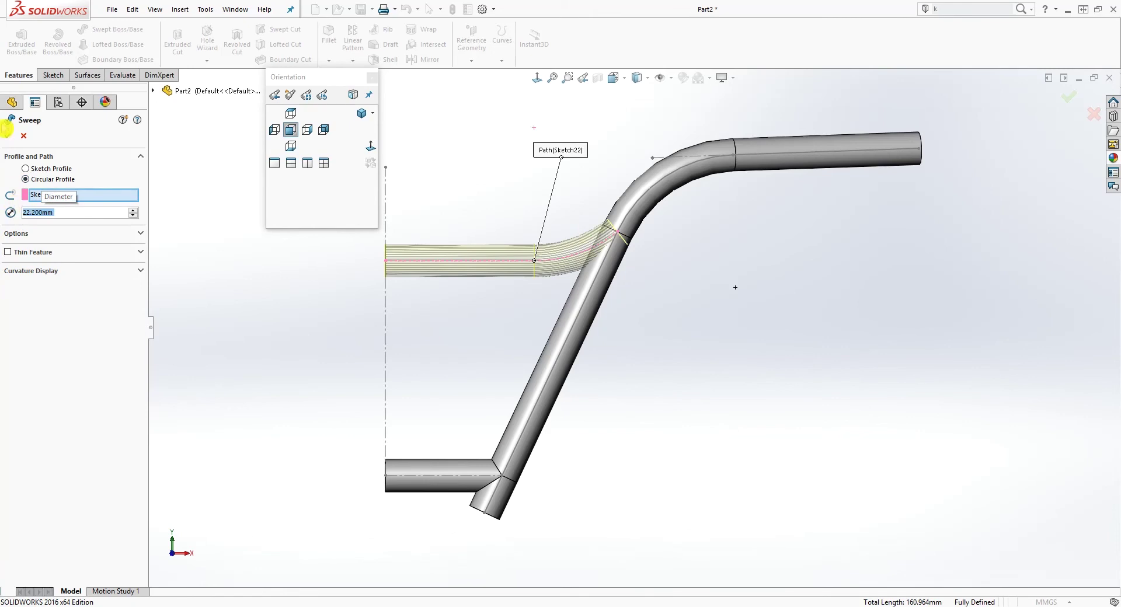
click(11, 138)
Inspect the swept half-bar from the front, top and right views, finishing in the front view.
middle_drag(638, 300, 655, 344)
key(Escape)
click(291, 131)
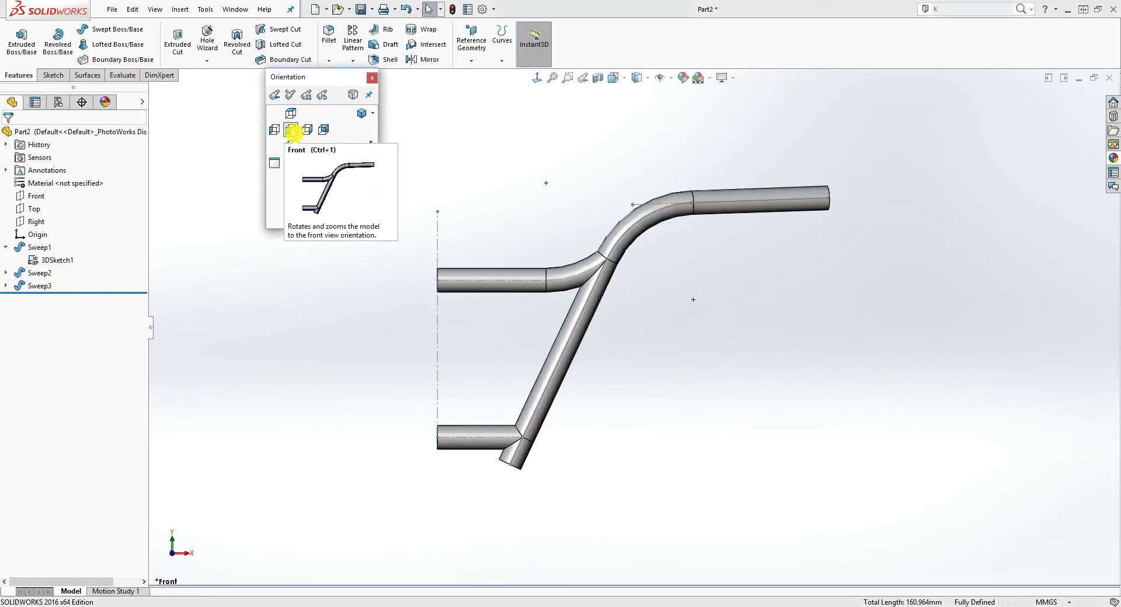
click(291, 113)
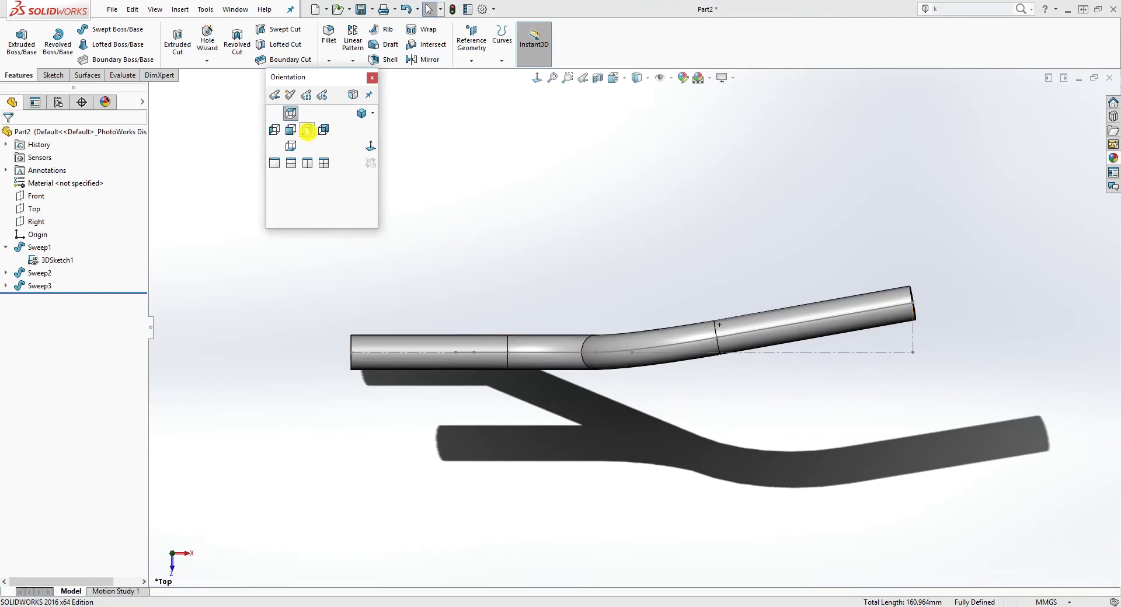
click(307, 131)
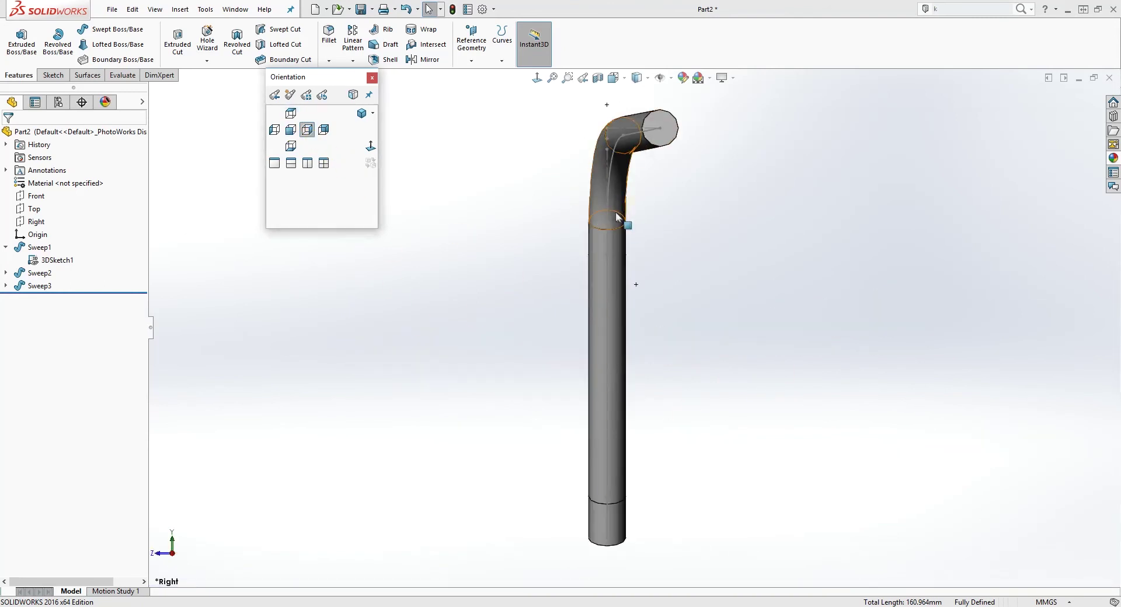
key(ctrl+1)
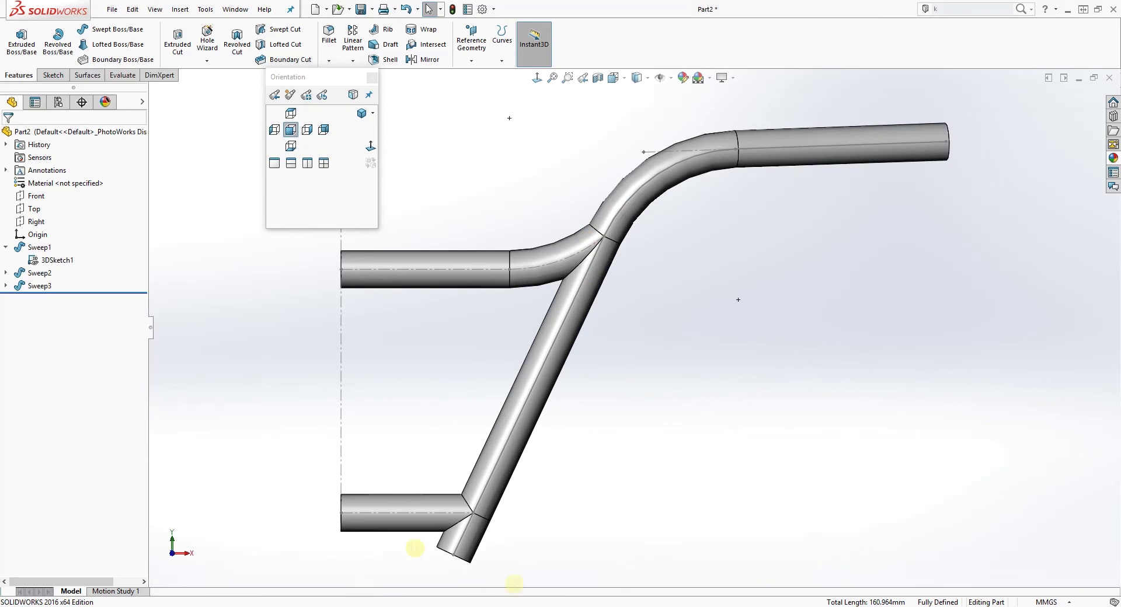
Start a sketch on the Front plane and draw a closed rectangle about 51 mm wide at the slanted tube's lower end.
scroll(514, 577, down, 2)
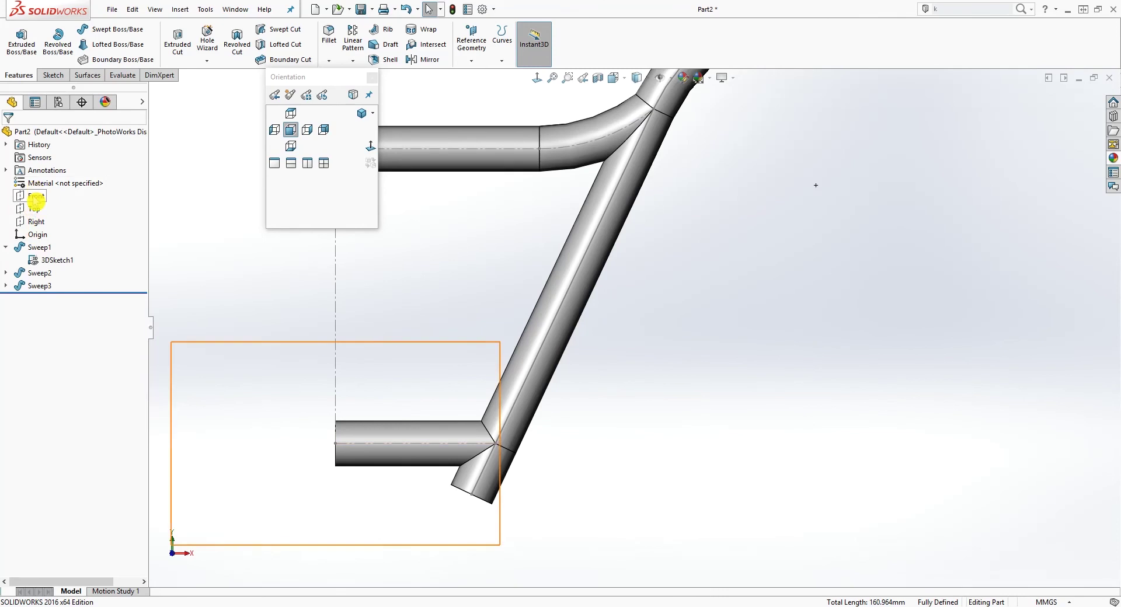
click(35, 196)
key(ctrl+8)
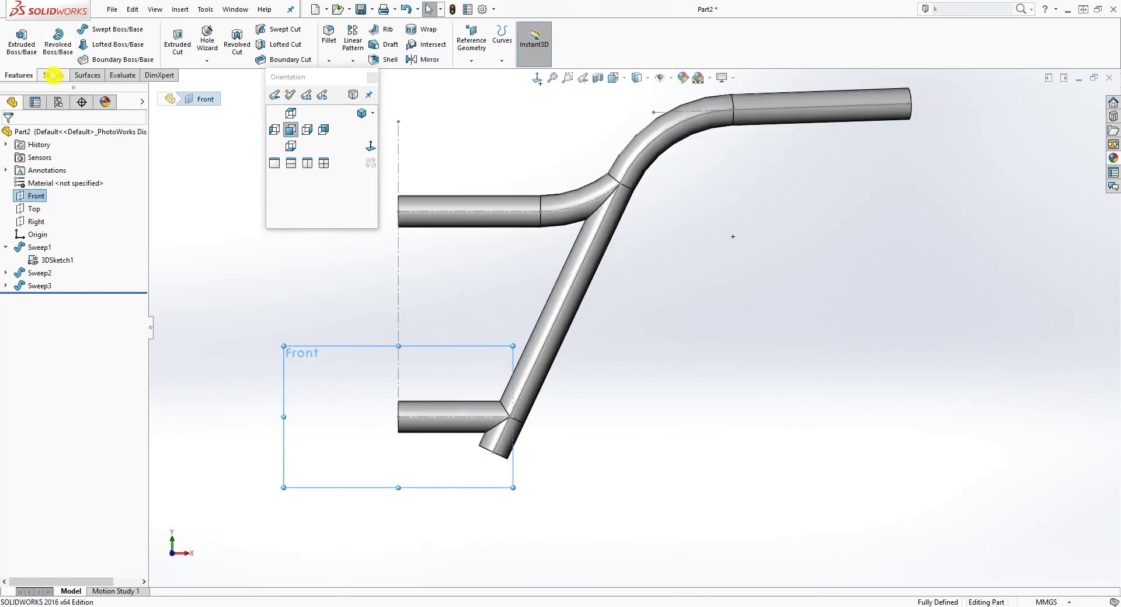
click(52, 75)
click(16, 41)
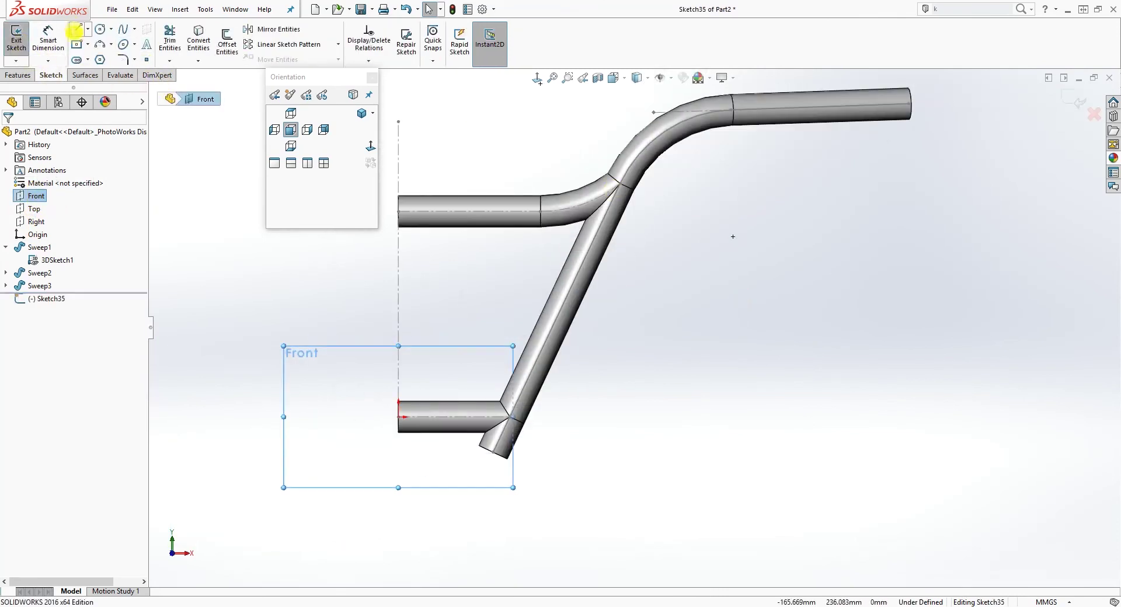
click(75, 28)
scroll(442, 480, down, 4)
click(484, 433)
click(636, 432)
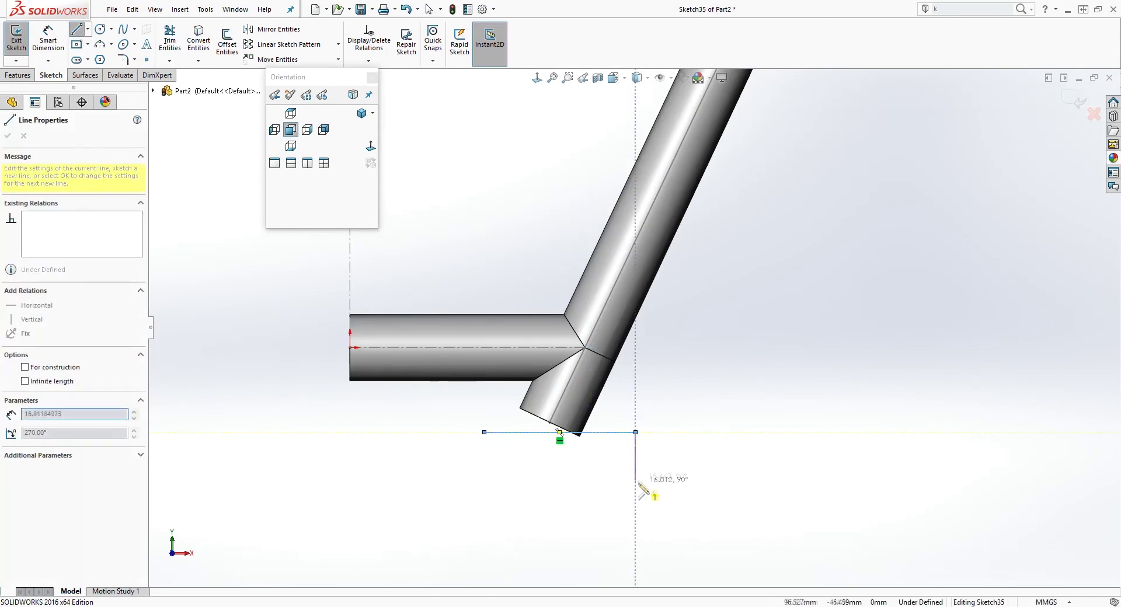
click(635, 487)
click(484, 487)
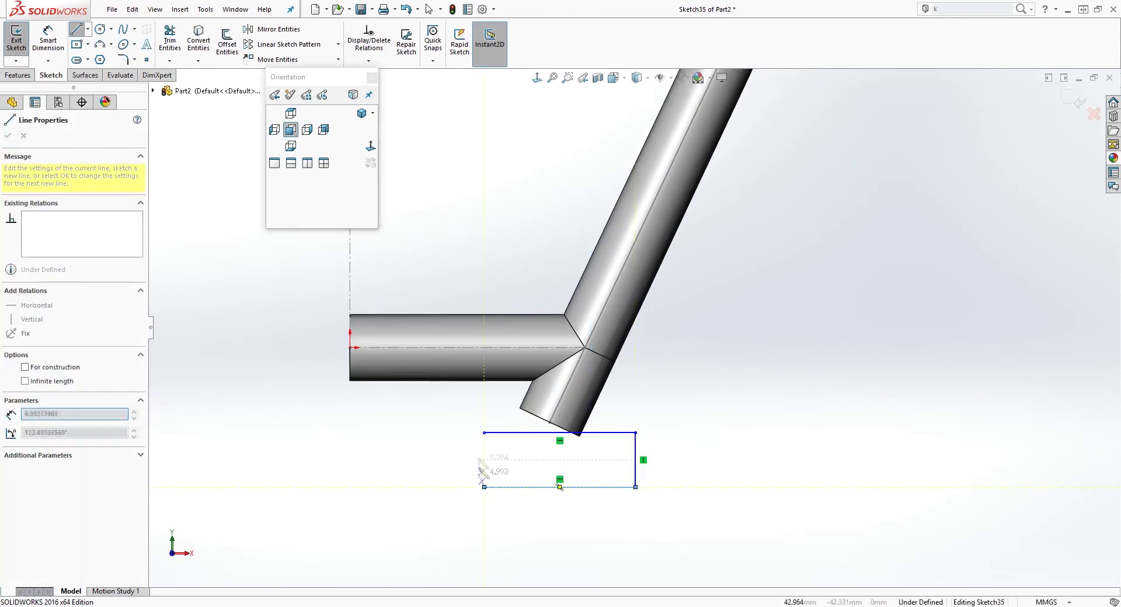
click(484, 432)
key(Escape)
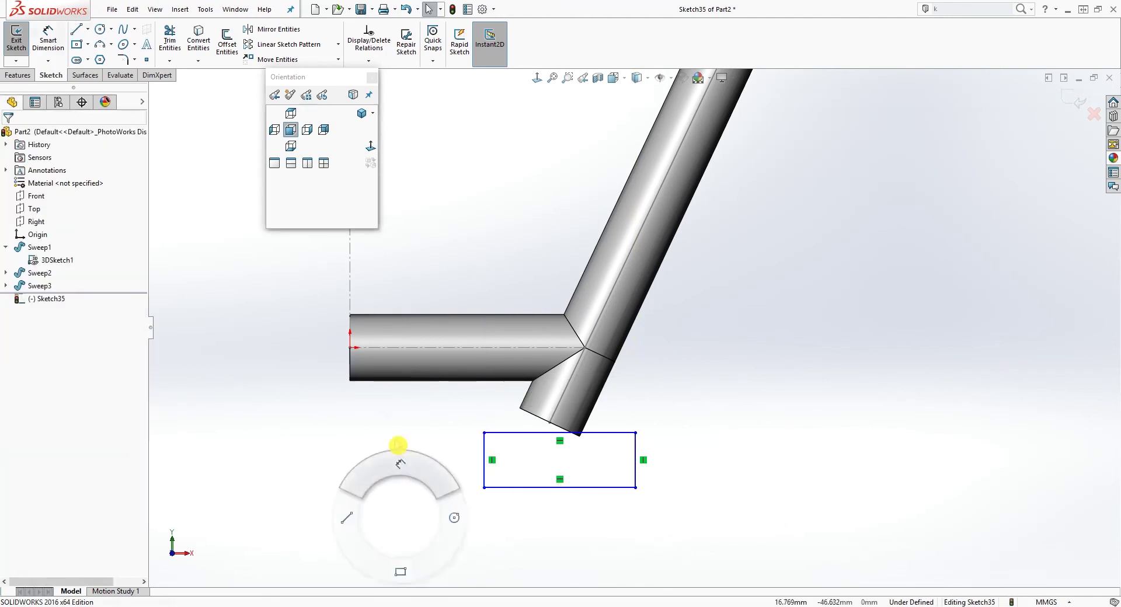
Dimension the horizontal distance from the origin to the rectangle's nearest side as 50 mm.
key(d)
click(351, 348)
click(484, 486)
click(431, 505)
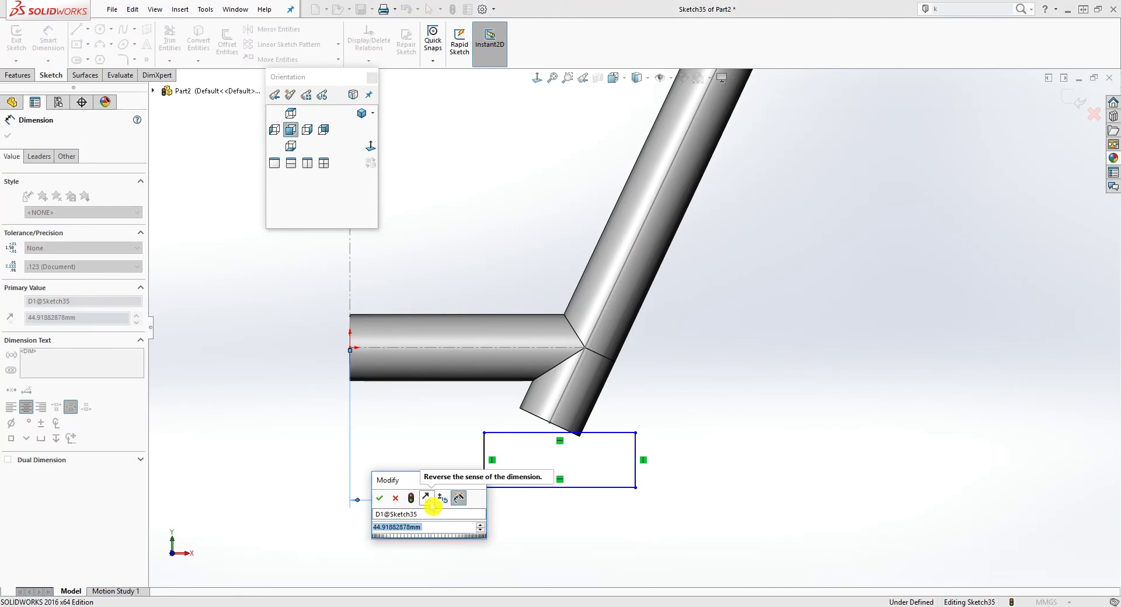
text(50)
key(Return)
key(Escape)
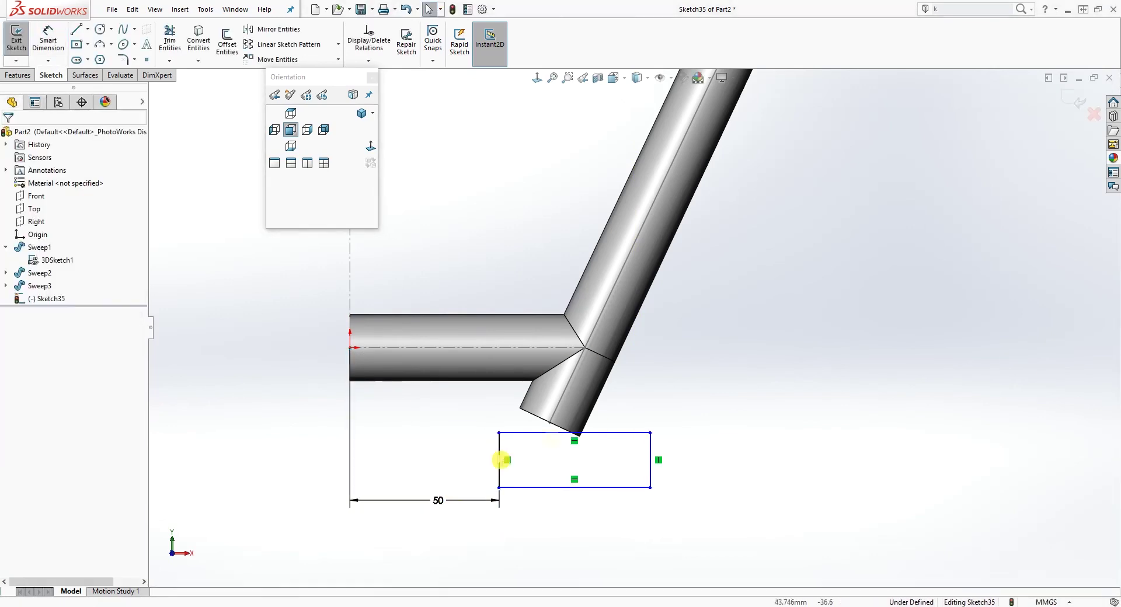
Make the rectangle's upper line coincident with the inner corner vertex of the slanted tube's lower end.
scroll(508, 435, down, 2)
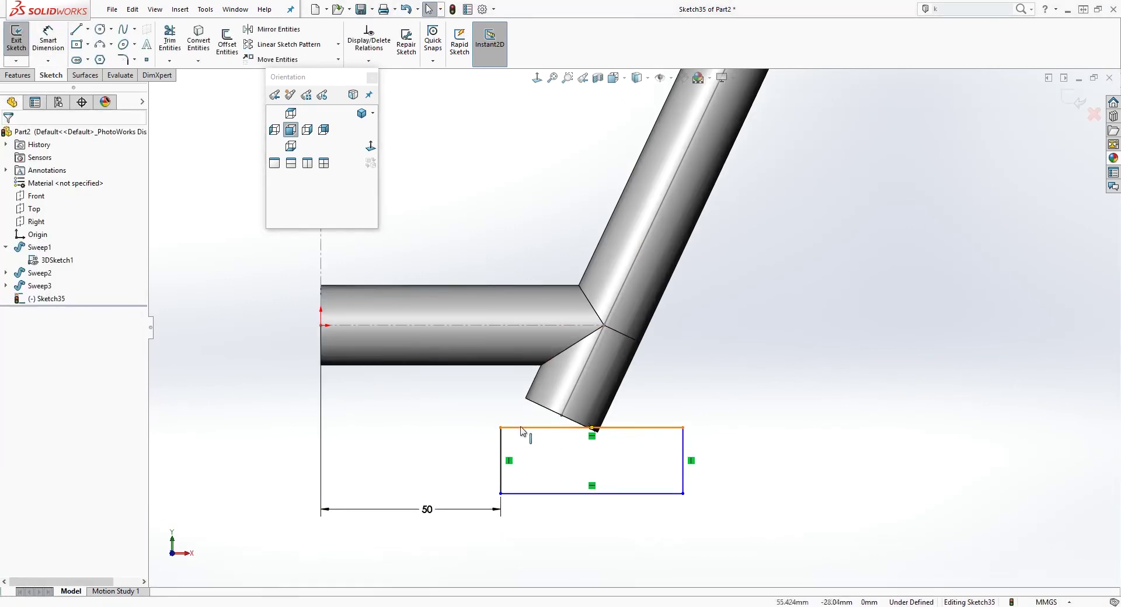
click(521, 428)
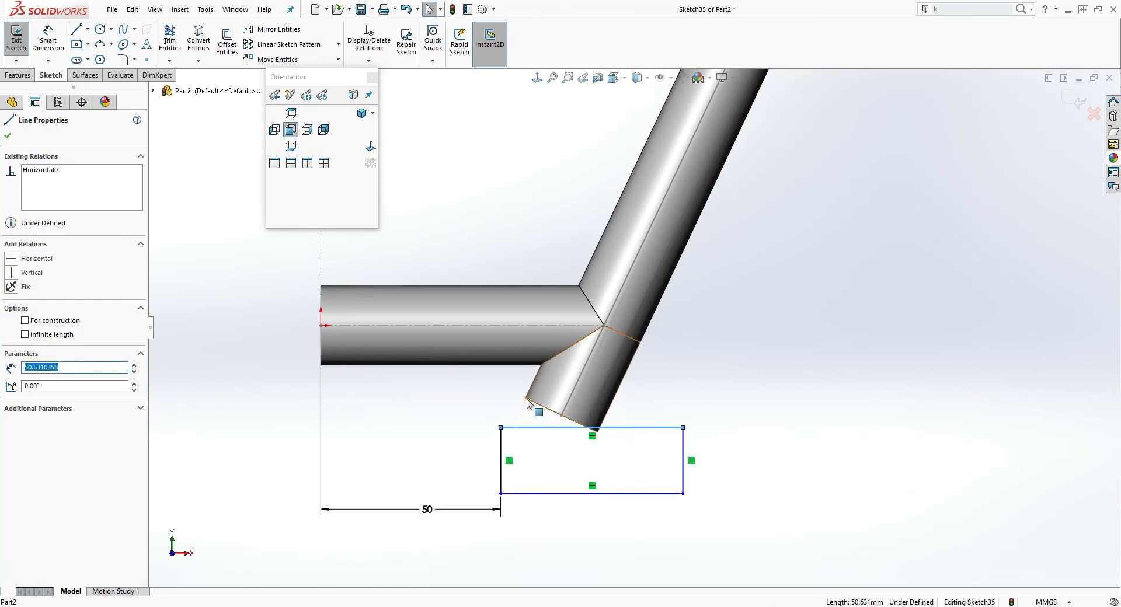
ctrl+click(526, 401)
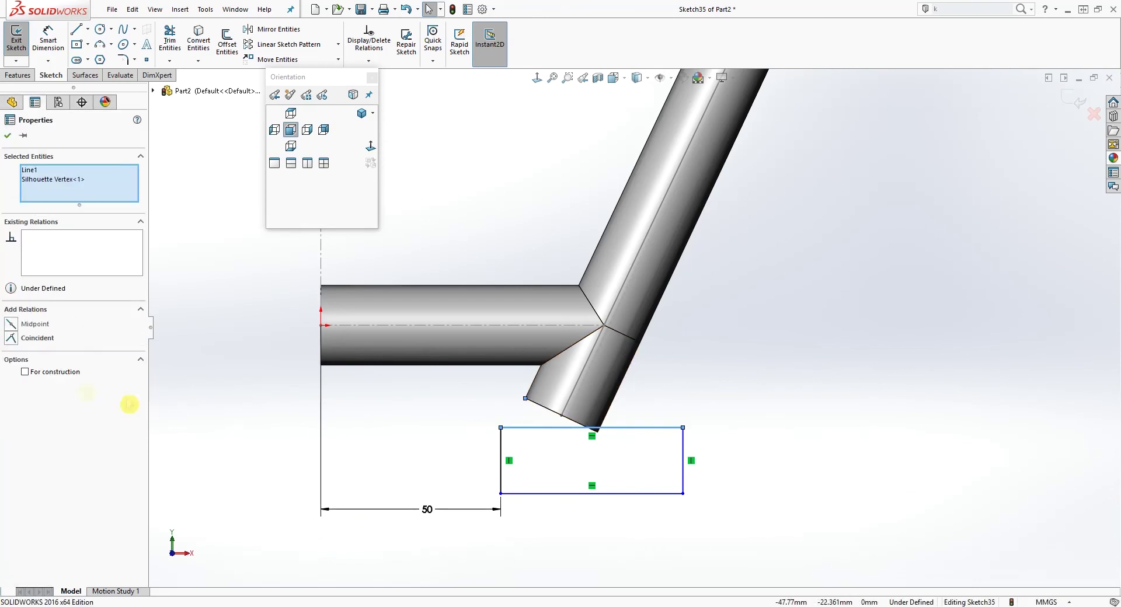
click(16, 338)
key(Escape)
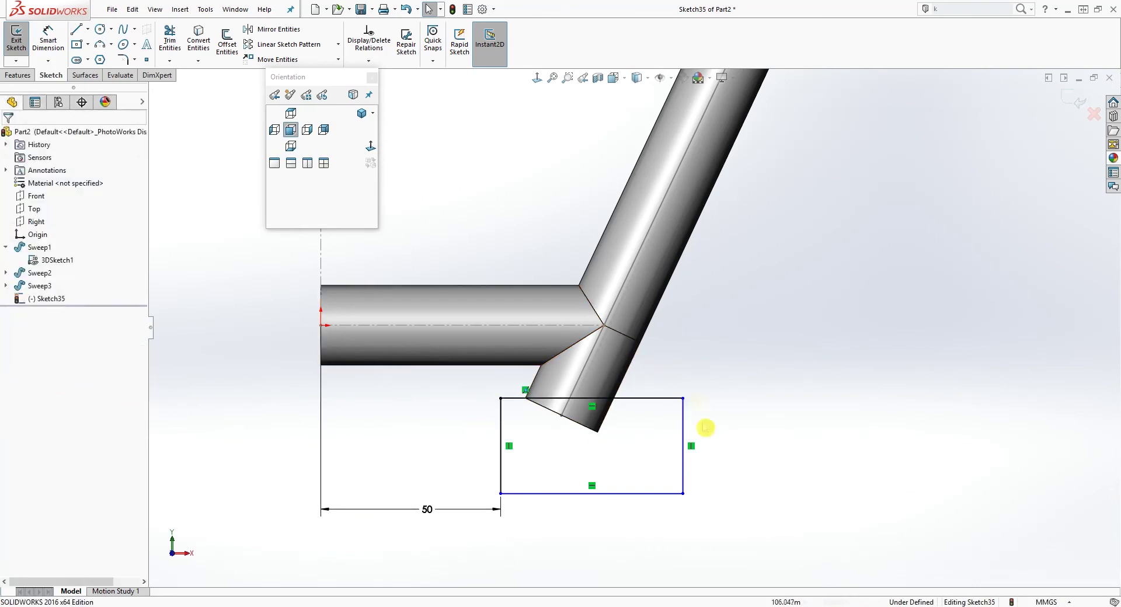
Dimension the rectangle 25 mm high and 50 mm wide.
right_drag(701, 493, 681, 416)
click(681, 416)
click(730, 423)
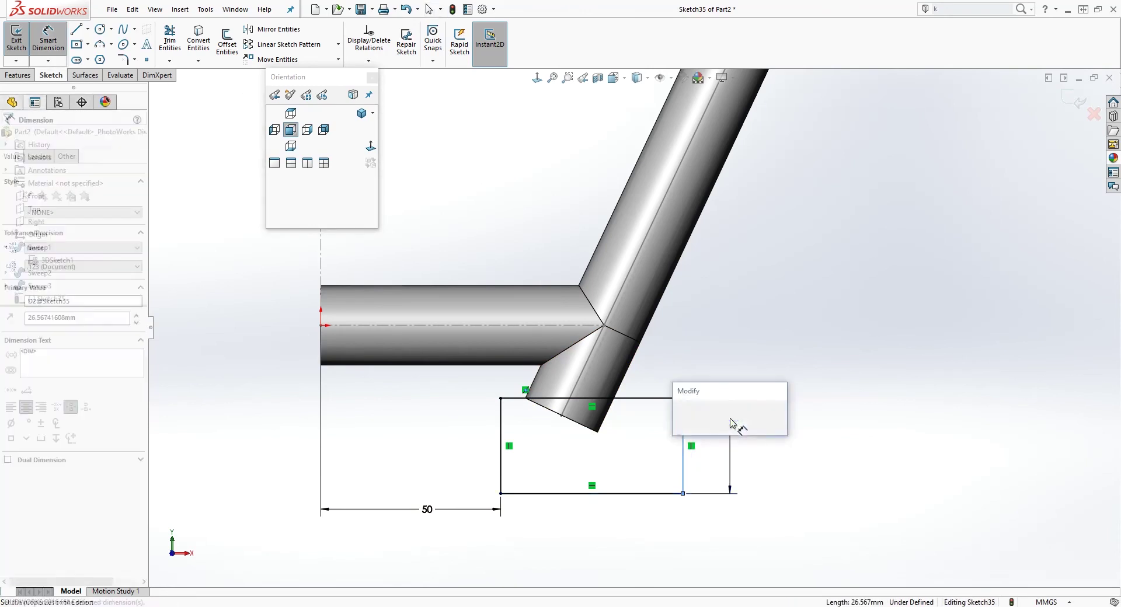
text(25)
key(Return)
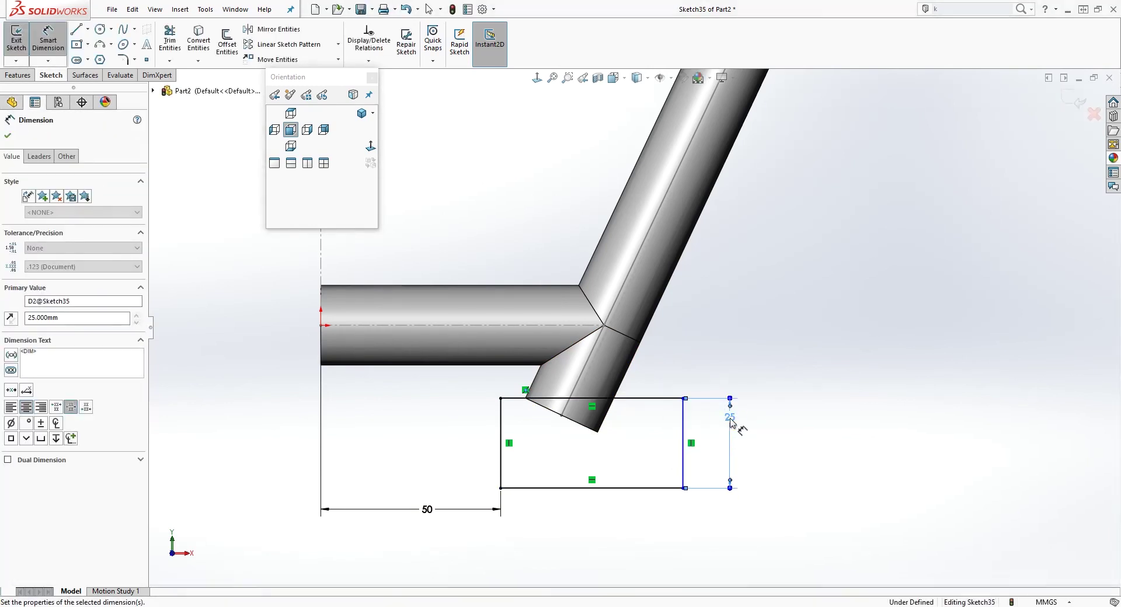
click(621, 488)
click(599, 533)
text(50)
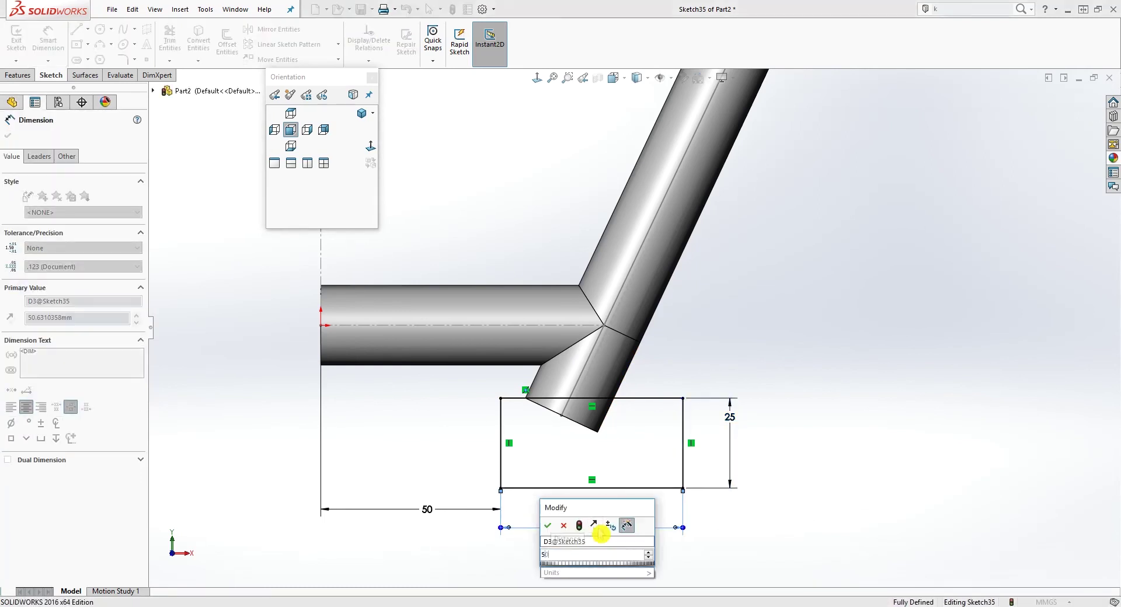
key(Return)
key(Escape)
Cut the slanted tube's lower end with an extruded cut of the rectangle, set to Up To Next in both directions.
click(18, 75)
click(178, 41)
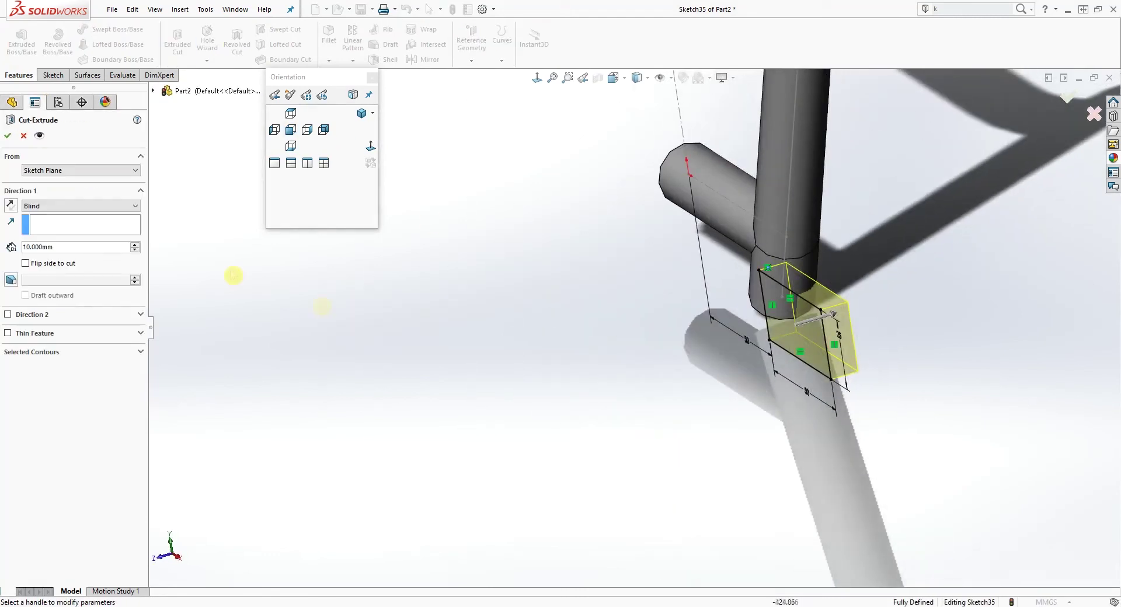
click(99, 209)
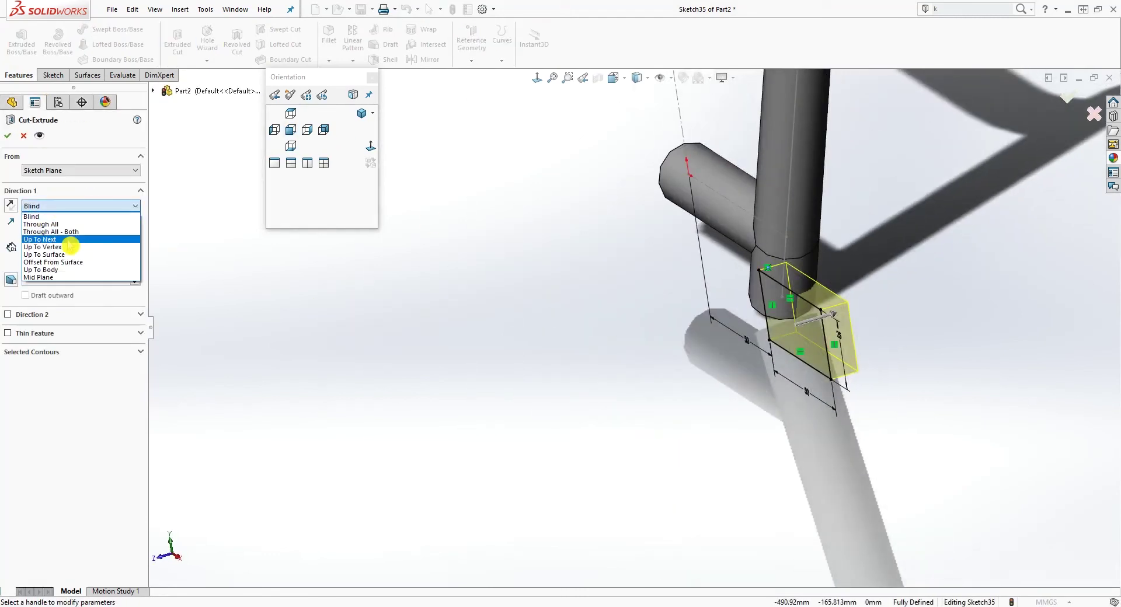
click(75, 236)
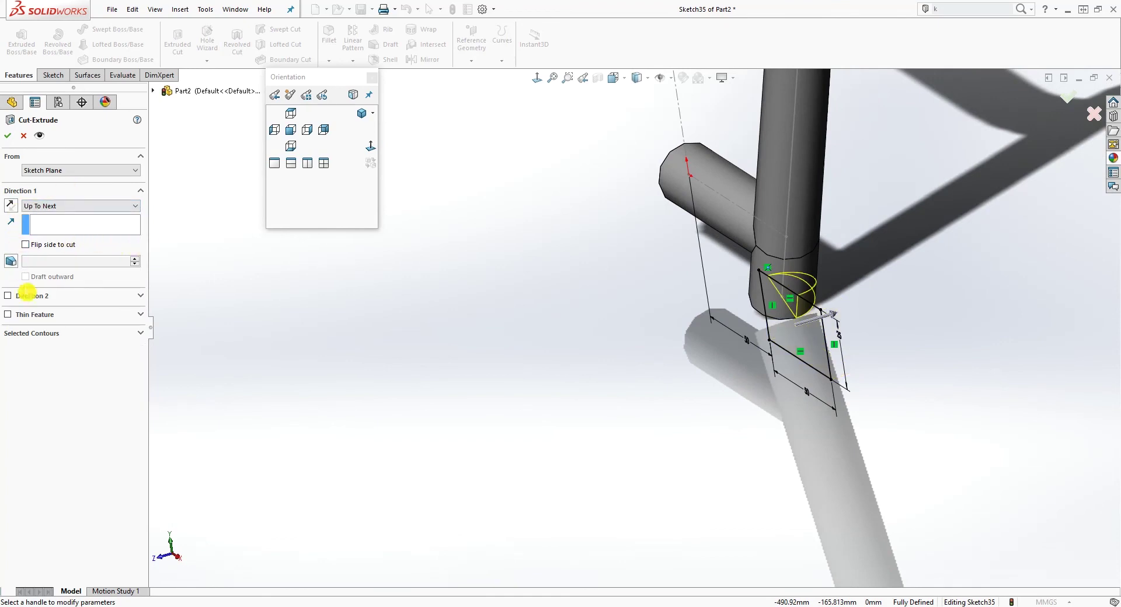
click(8, 297)
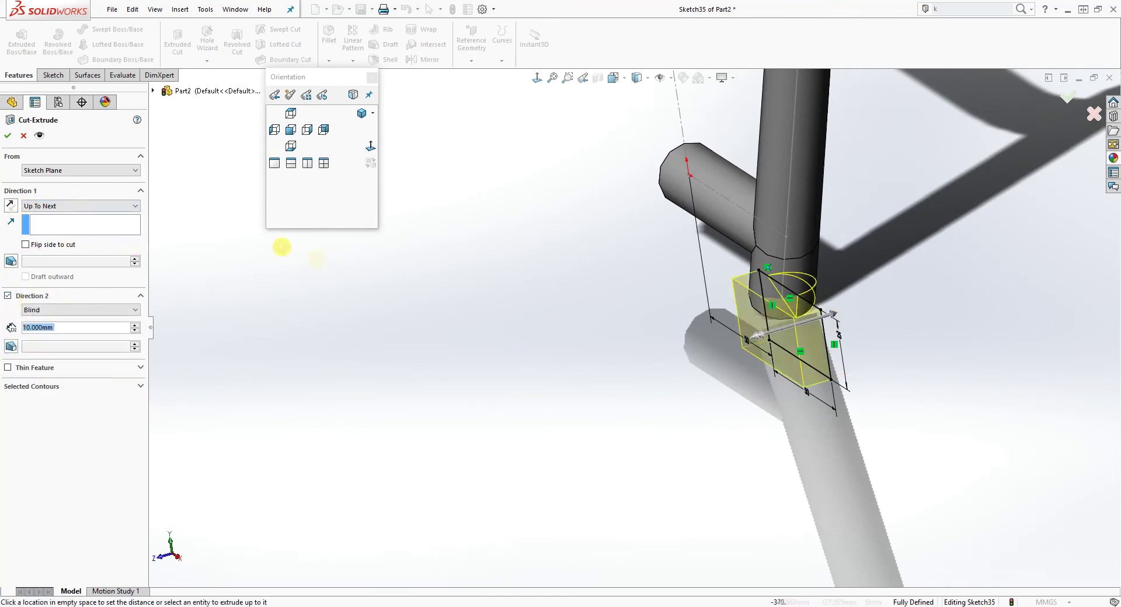
click(122, 309)
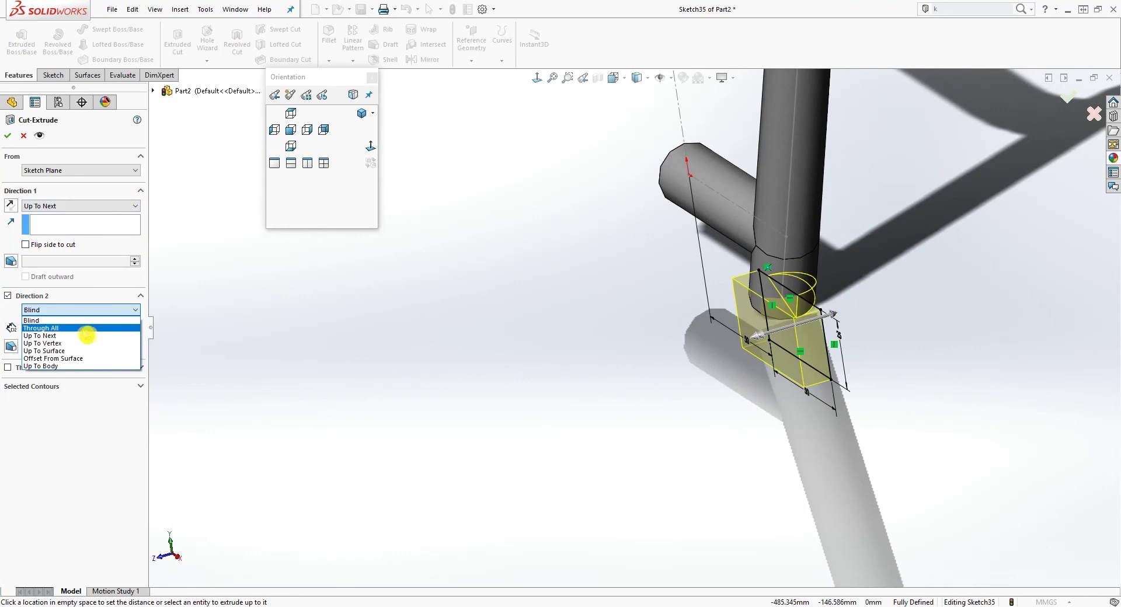
click(76, 338)
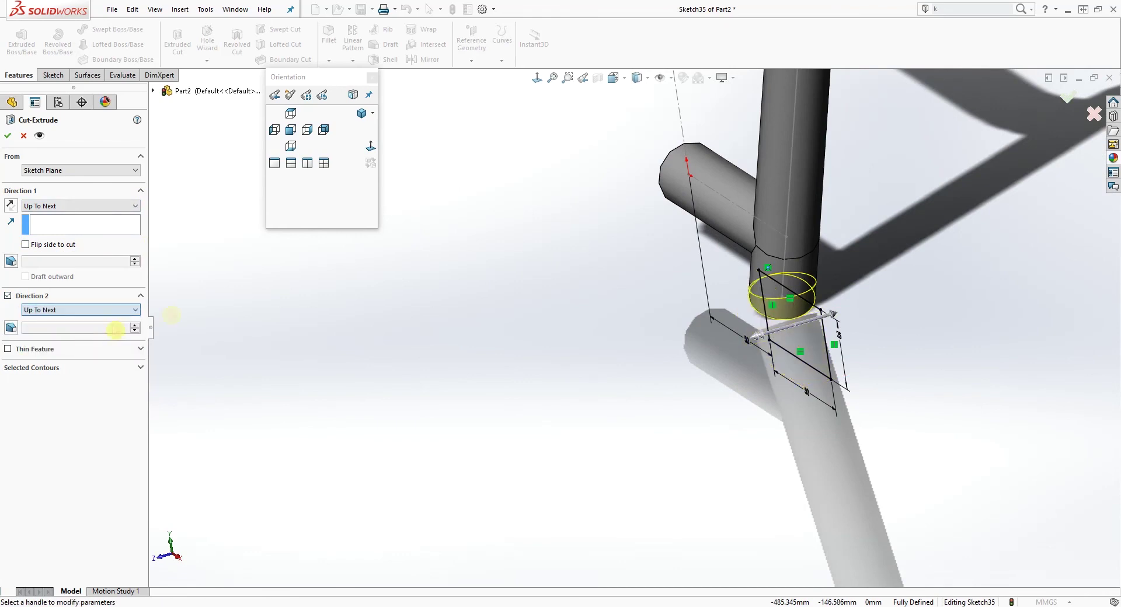
click(8, 136)
Hide the 3D sketch used as the first sweep's path.
middle_drag(858, 371, 680, 272)
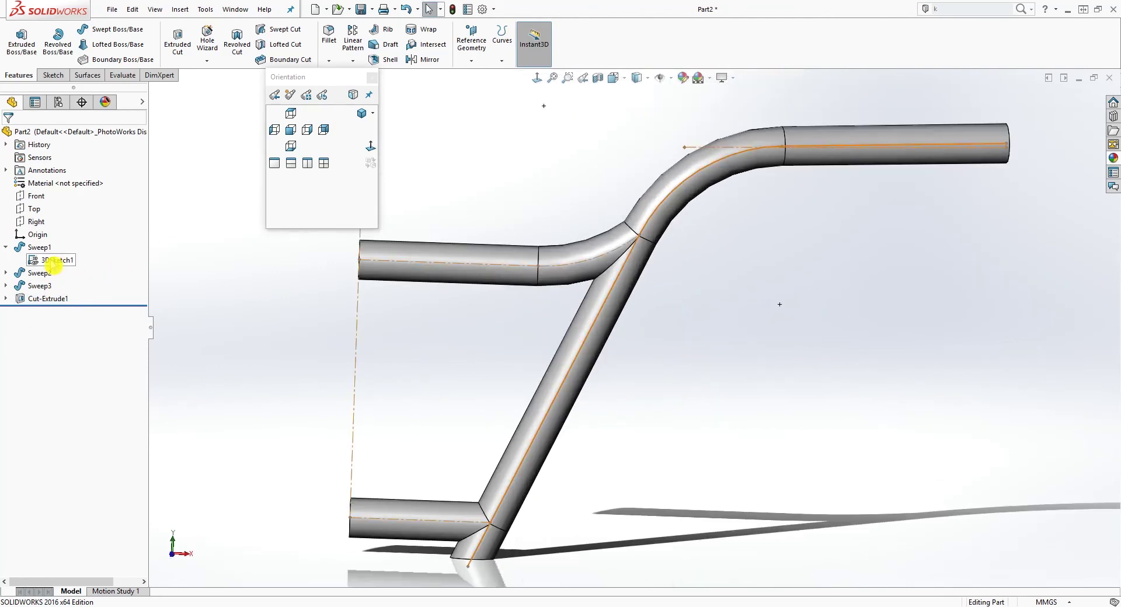
right_click(58, 264)
click(280, 270)
middle_drag(280, 270, 724, 314)
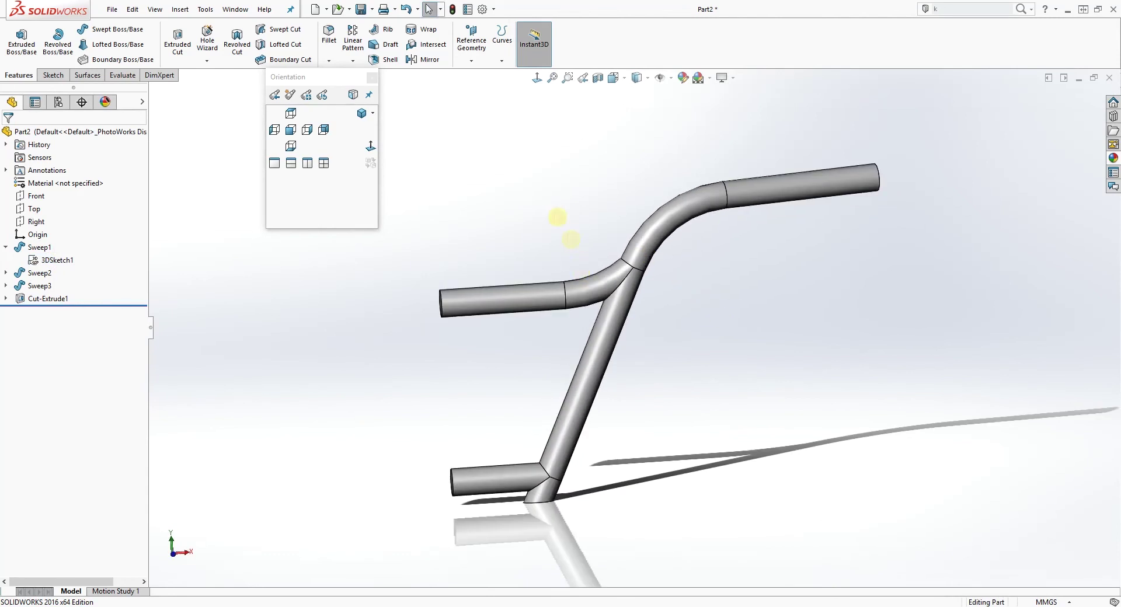
Raise the document's shaded and draft image quality to a deviation of about 0.14 mm.
click(484, 10)
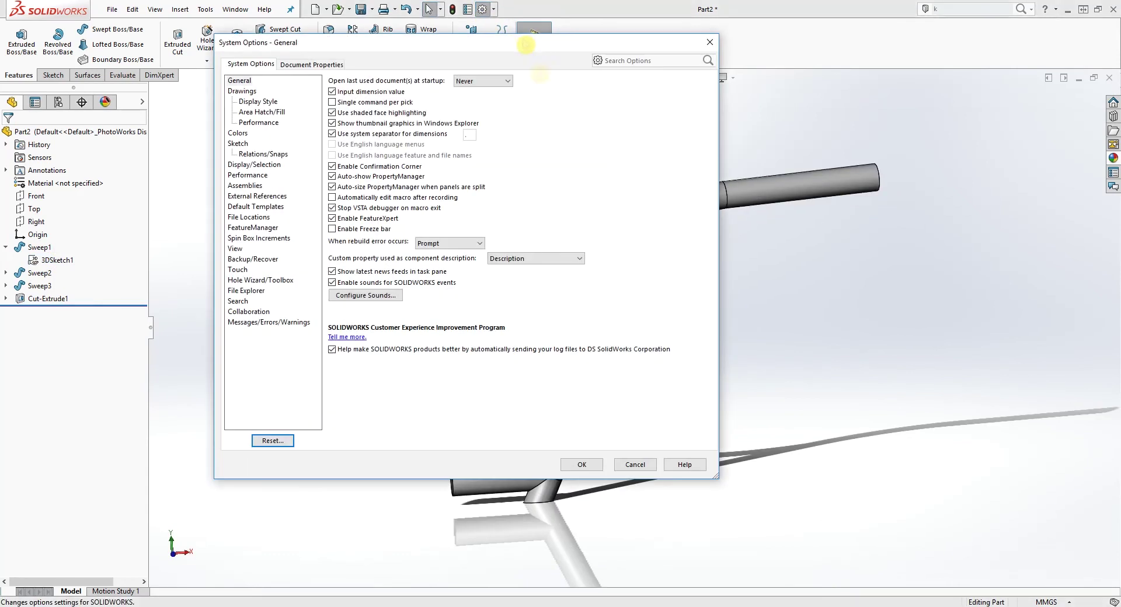
click(320, 65)
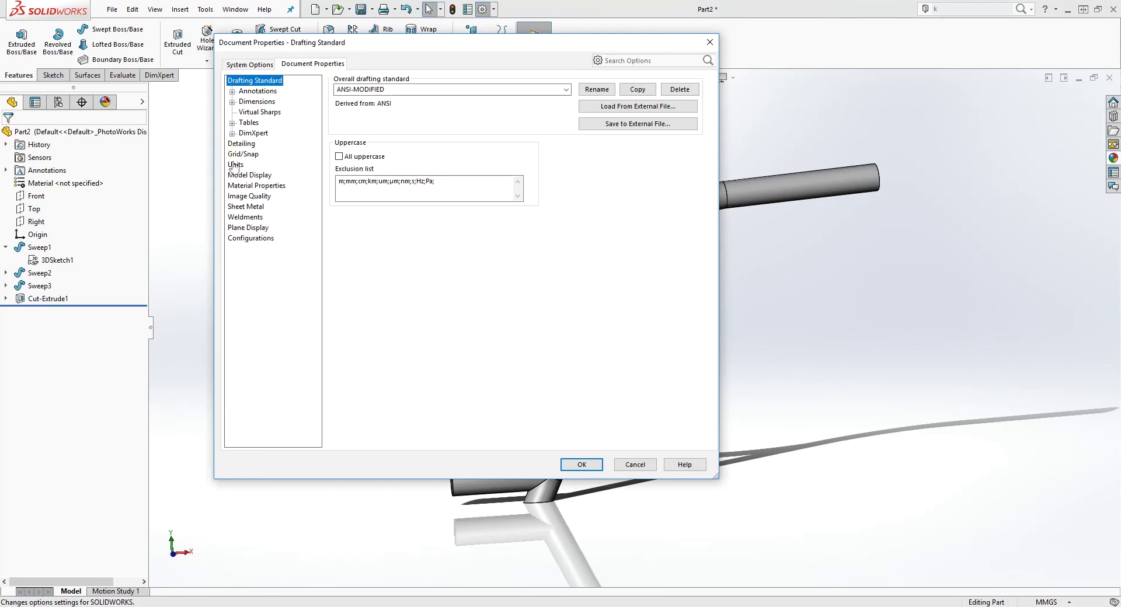
click(262, 198)
drag(447, 107, 501, 109)
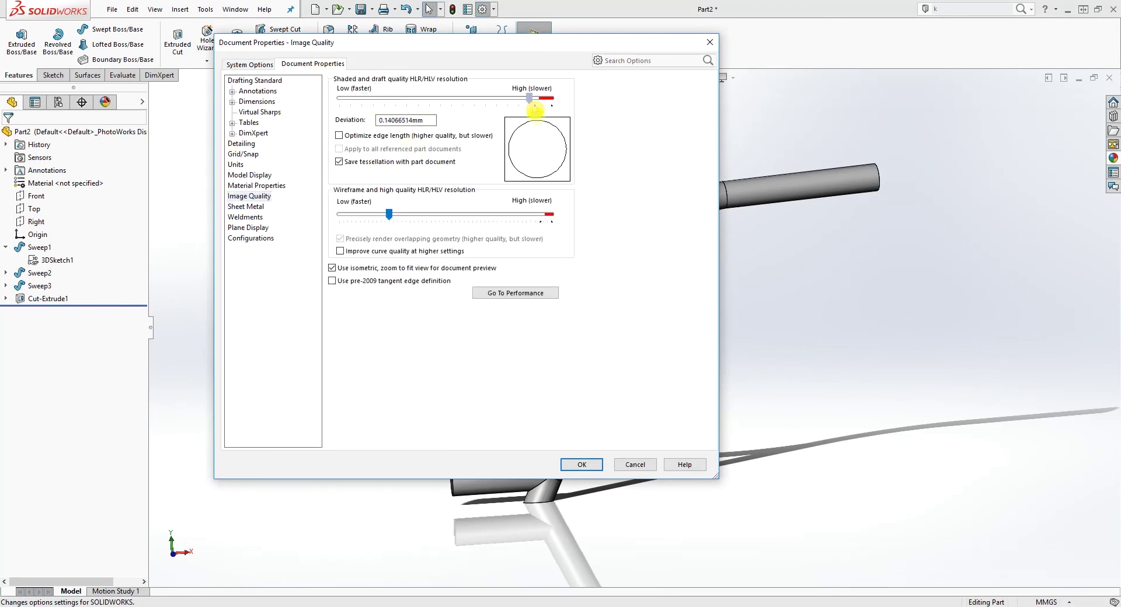
click(580, 465)
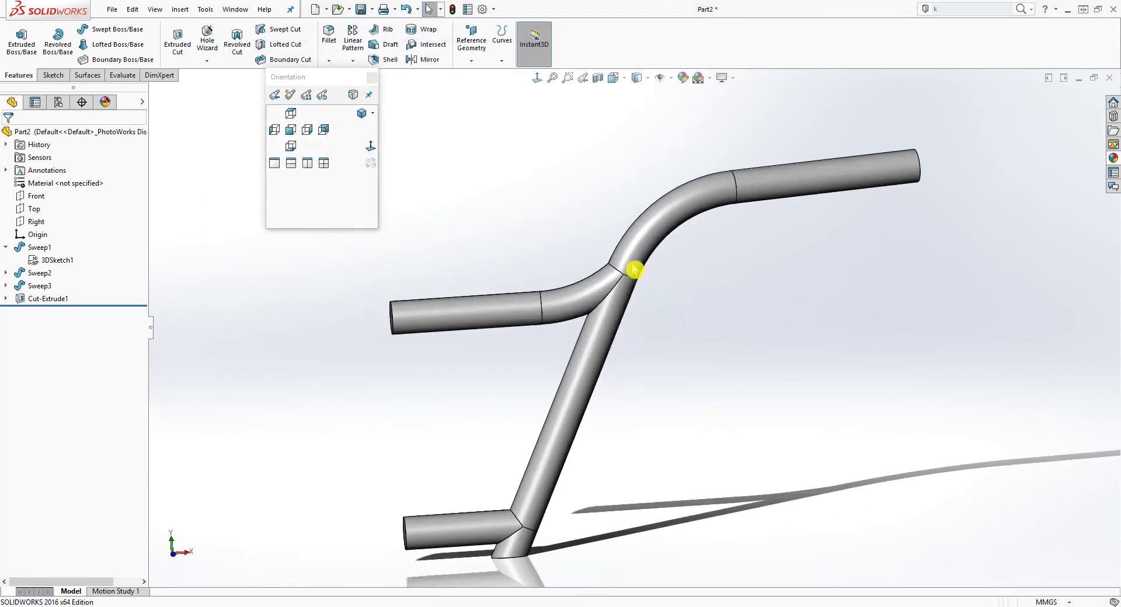
Fillet the four edges where the crossbar and base tube meet the slanted tube with a 5 mm radius.
click(329, 35)
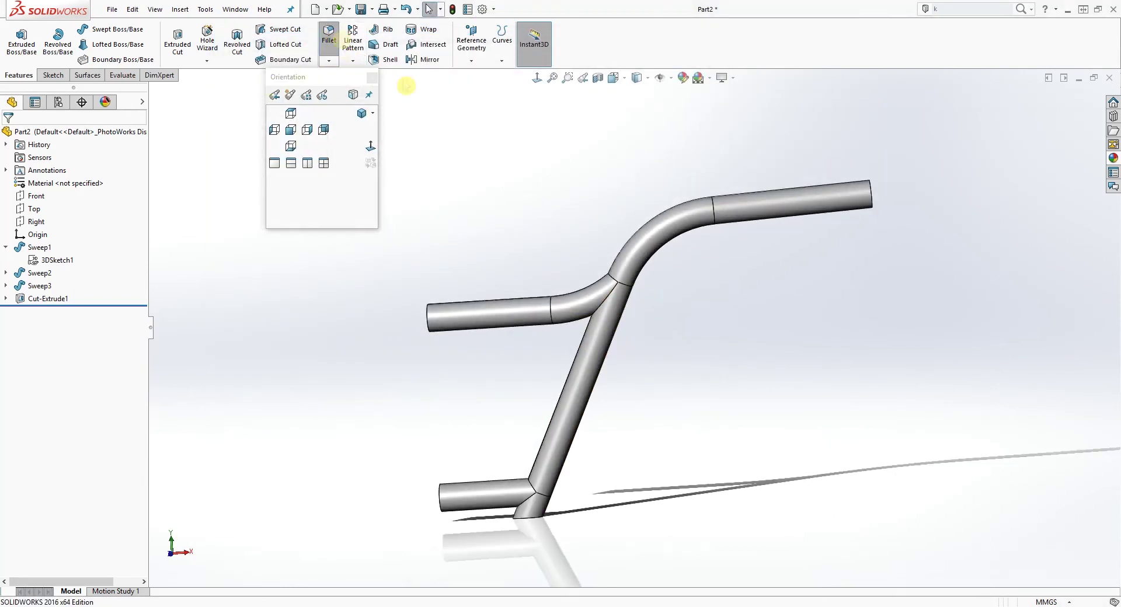
click(613, 285)
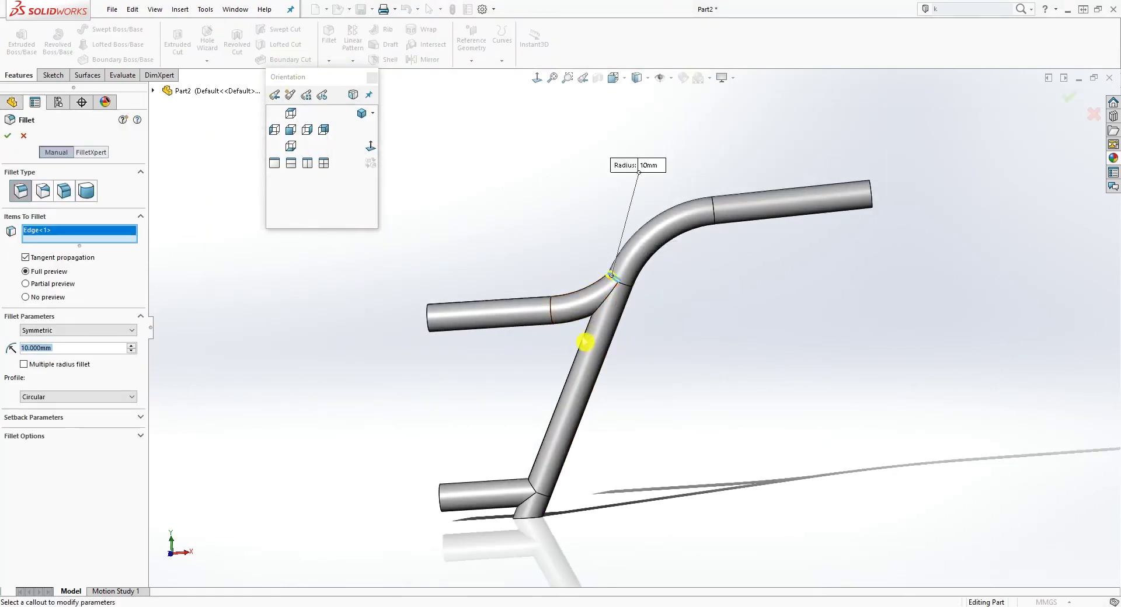
scroll(584, 338, down, 4)
click(619, 300)
scroll(592, 467, up, 4)
scroll(581, 464, down, 5)
click(571, 412)
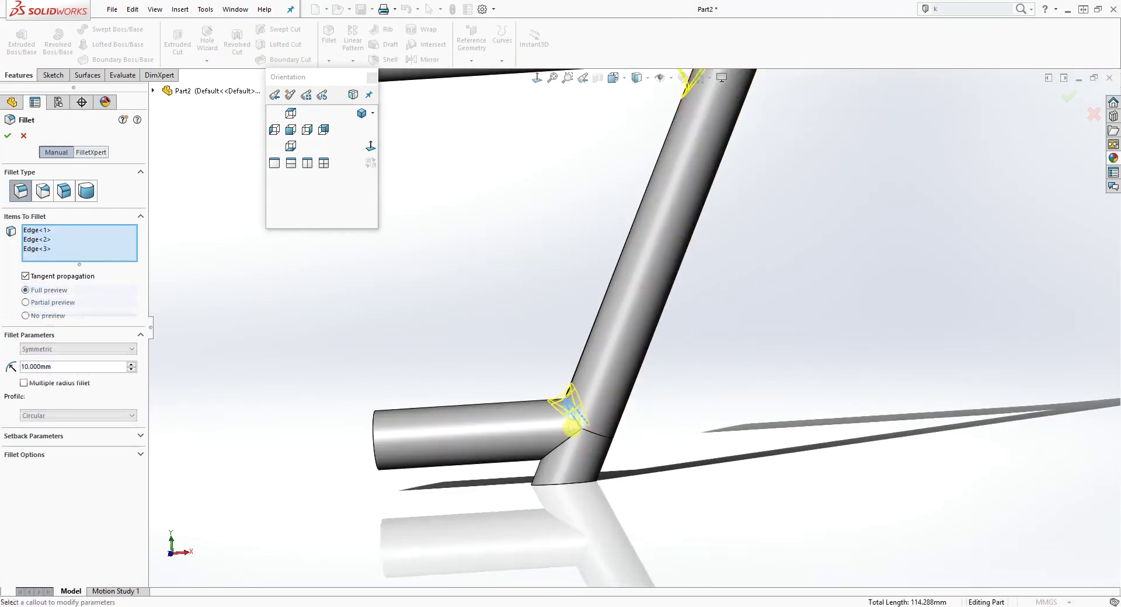
click(548, 458)
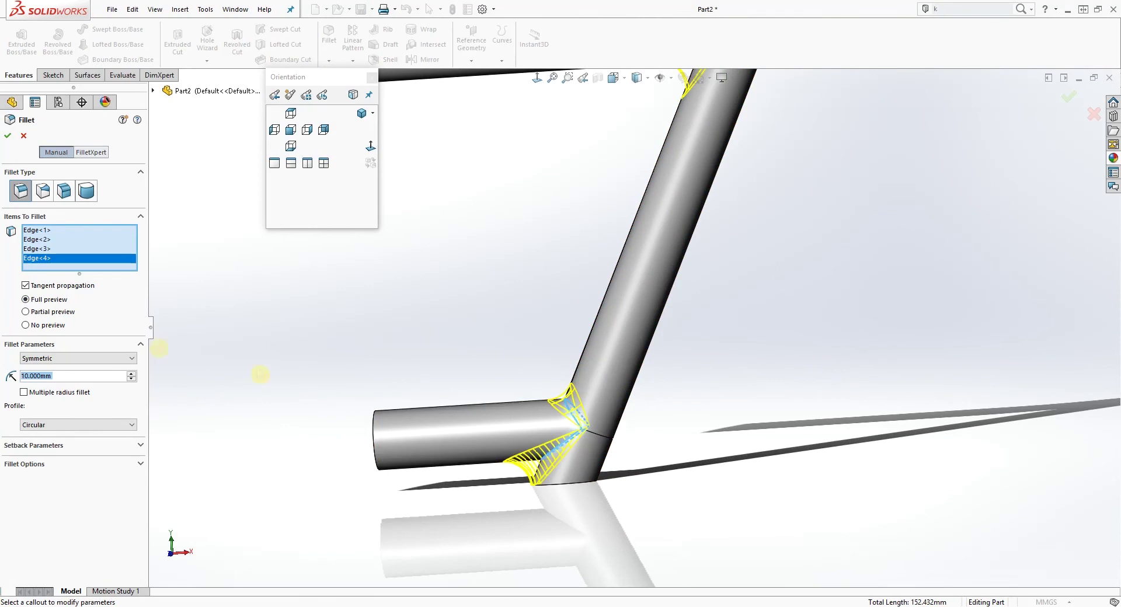
text(5)
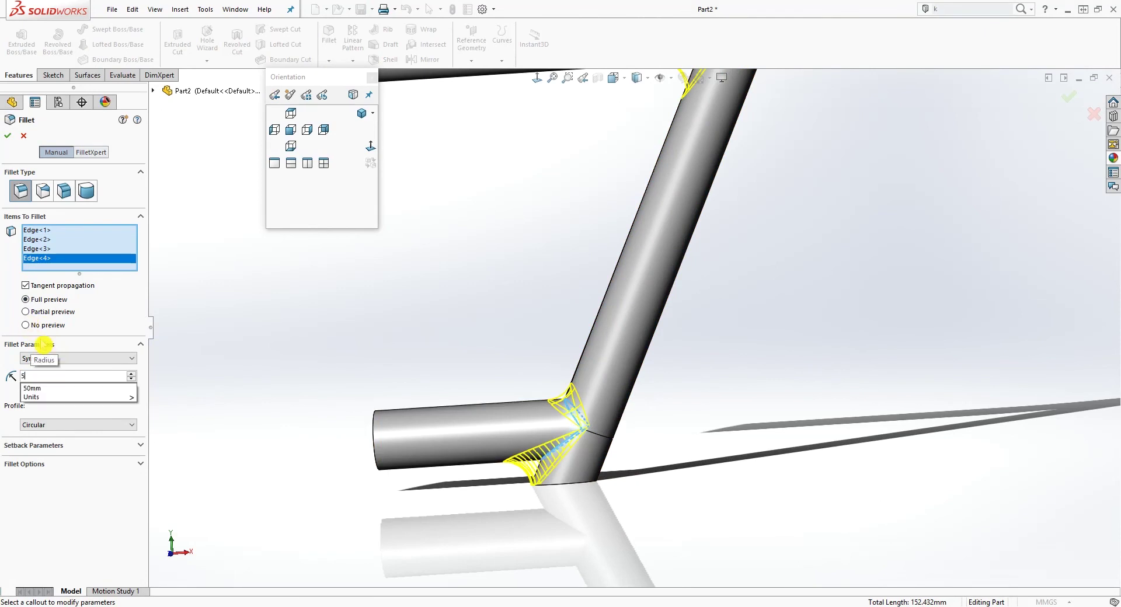
key(Return)
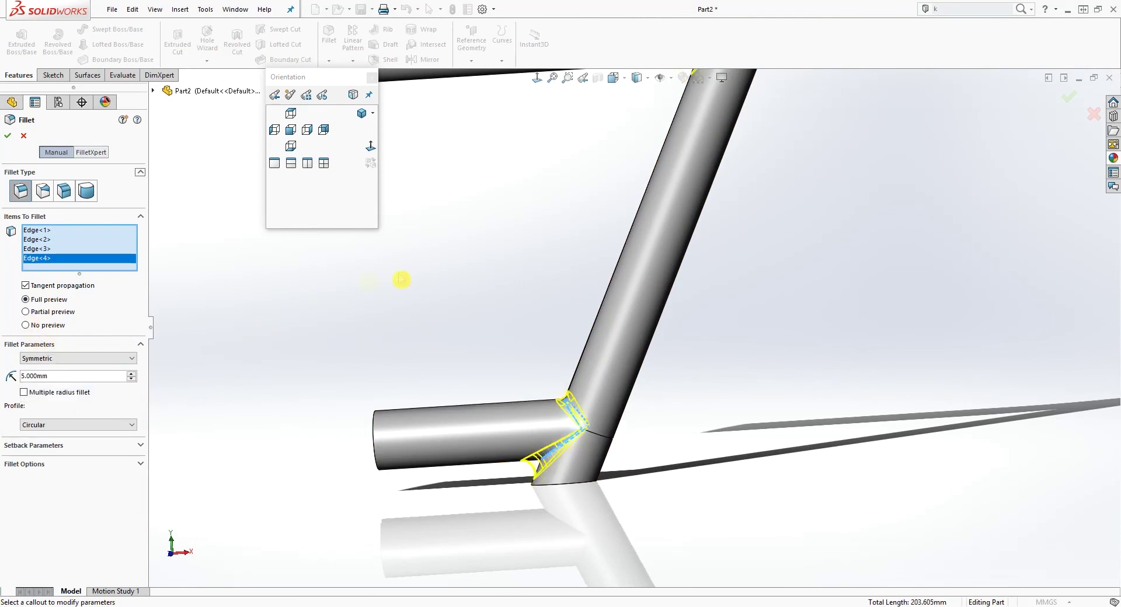
scroll(709, 157, up, 5)
scroll(680, 174, down, 3)
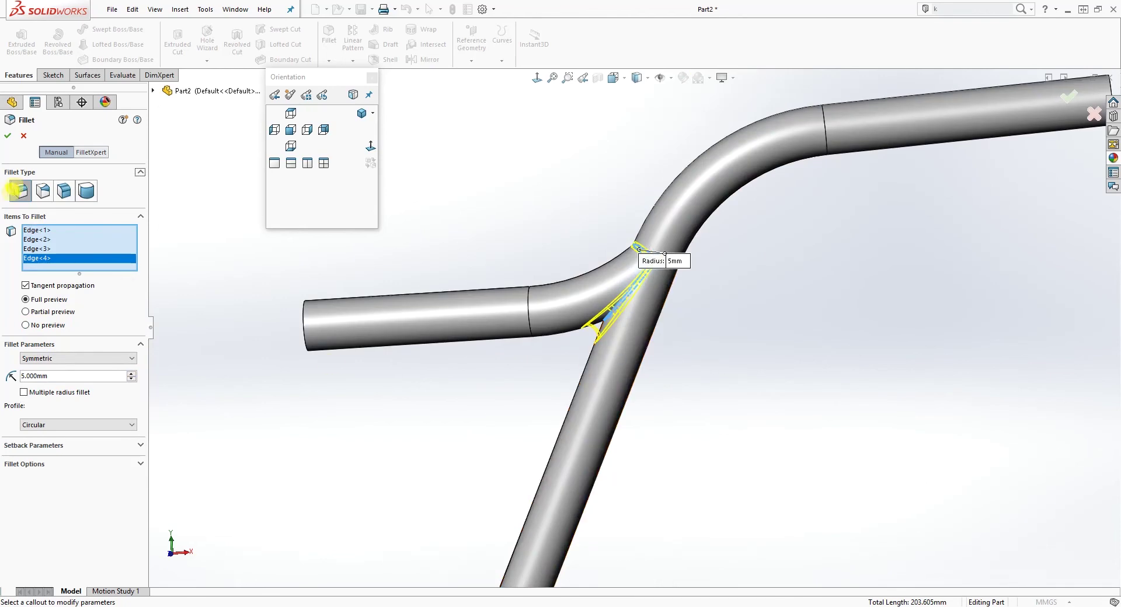
click(9, 137)
Fillet the end face at the bottom of the slanted tube with a 1 mm radius.
scroll(676, 370, up, 3)
middle_drag(675, 370, 665, 465)
scroll(569, 462, down, 5)
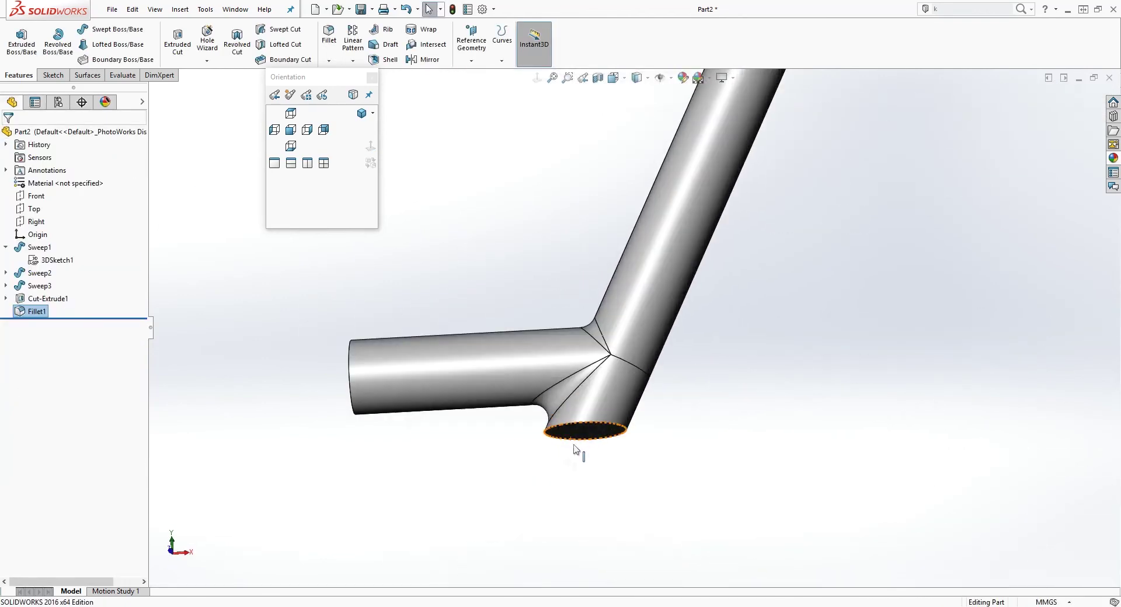
click(329, 35)
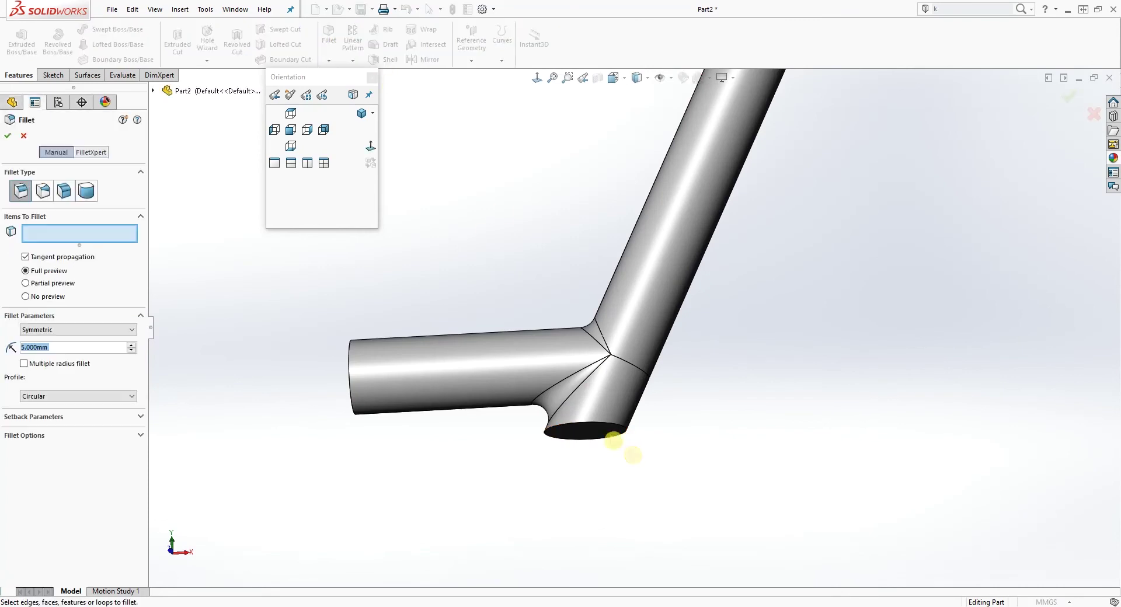
click(596, 427)
middle_drag(571, 466, 560, 474)
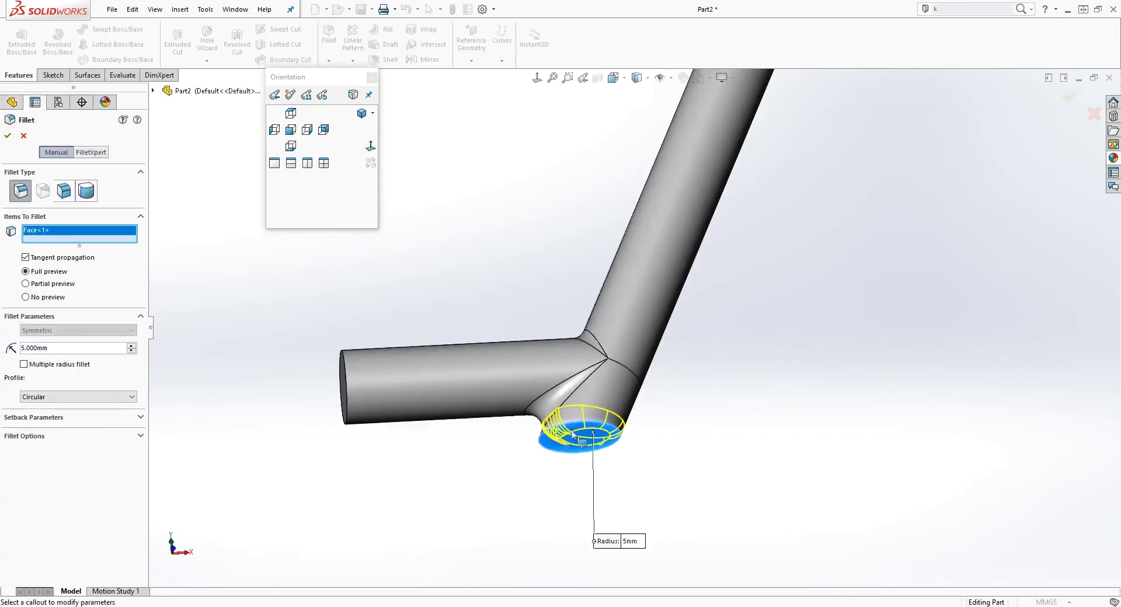
click(69, 348)
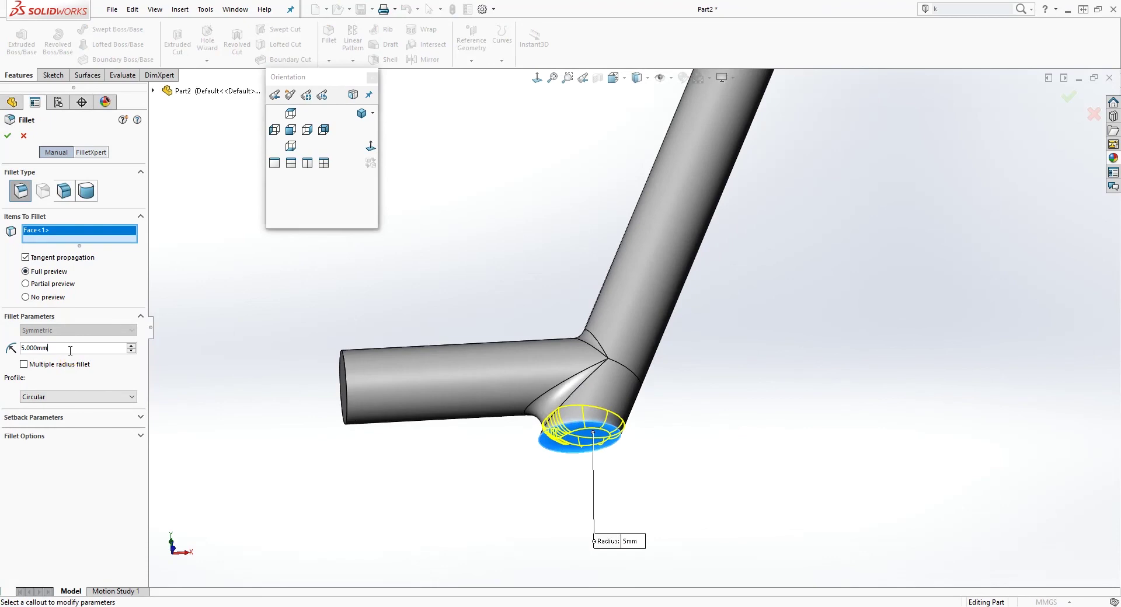
text(1)
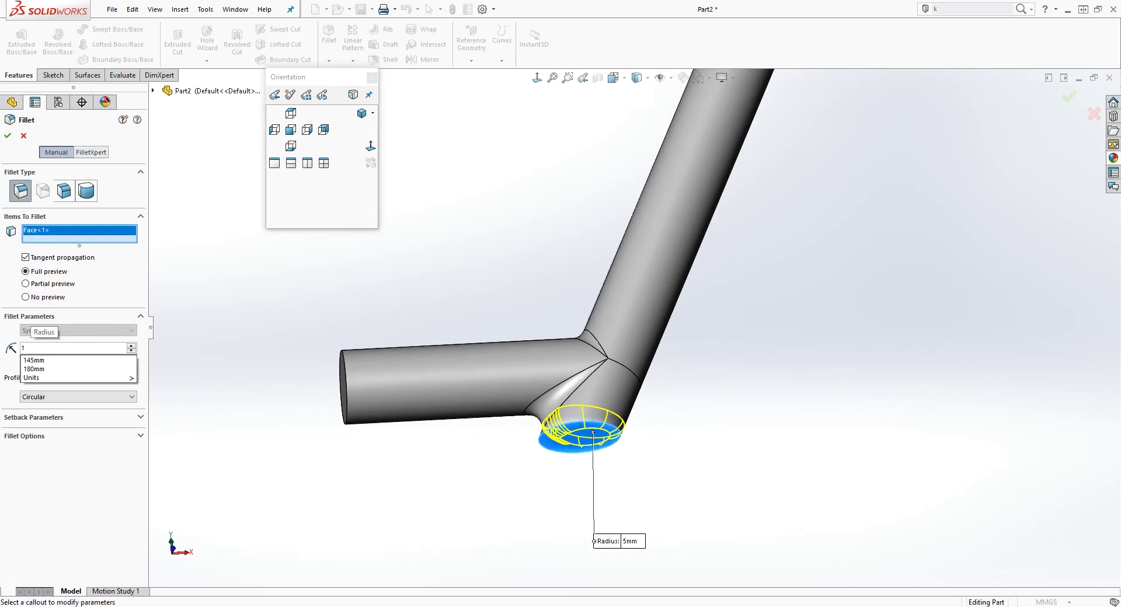
middle_drag(321, 295, 681, 465)
scroll(675, 450, down, 5)
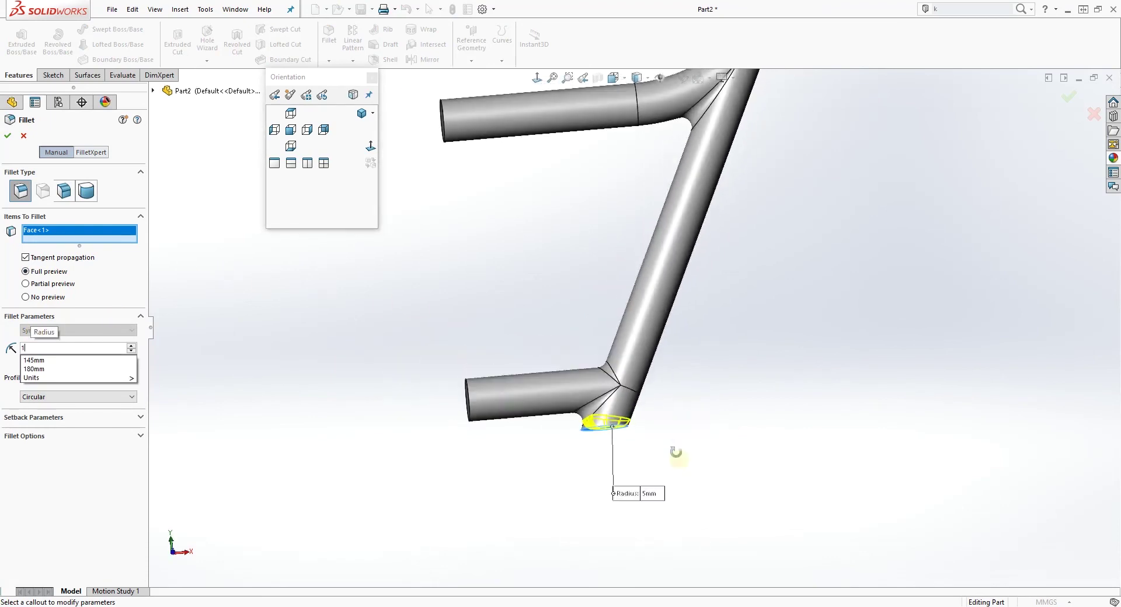
key(Return)
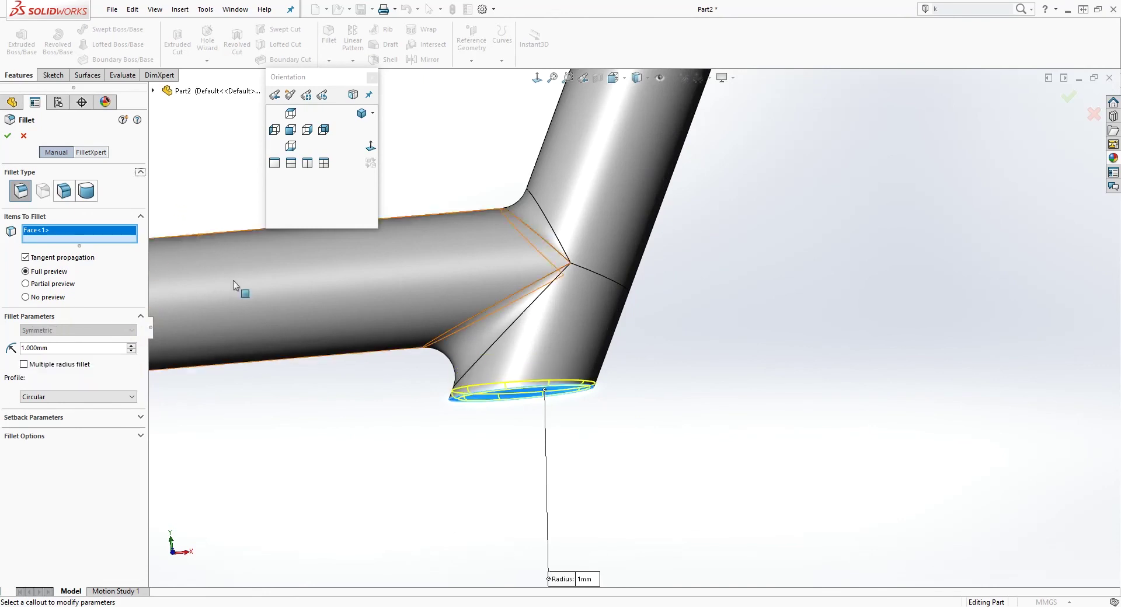
click(8, 135)
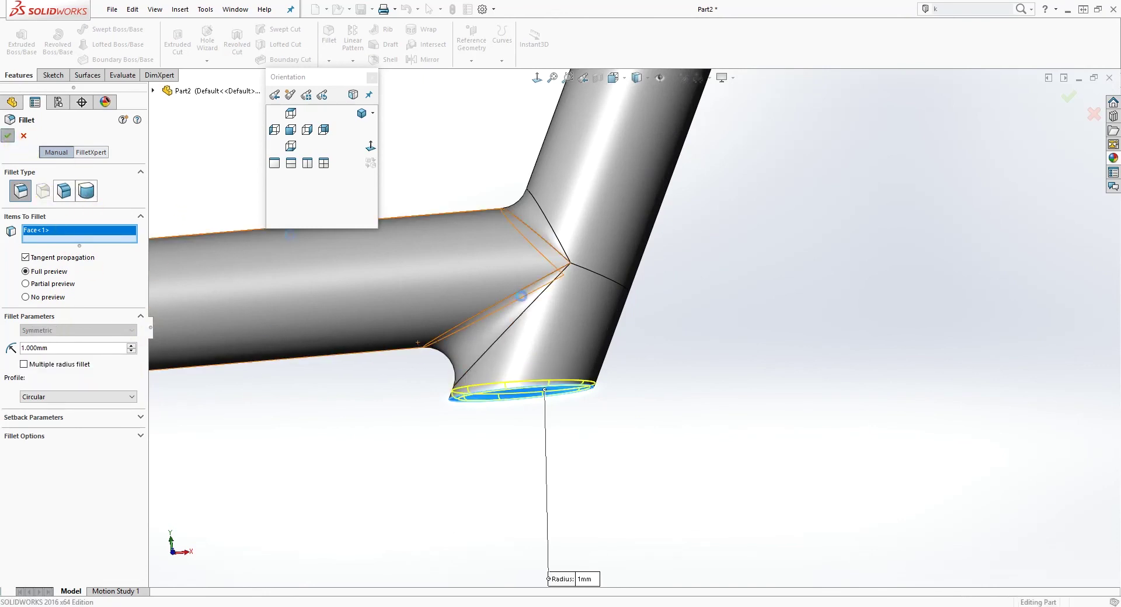
Mirror the half-bar body about the crossbar's flat inner end face with Merge solids on, completing the full handlebar.
scroll(583, 335, up, 6)
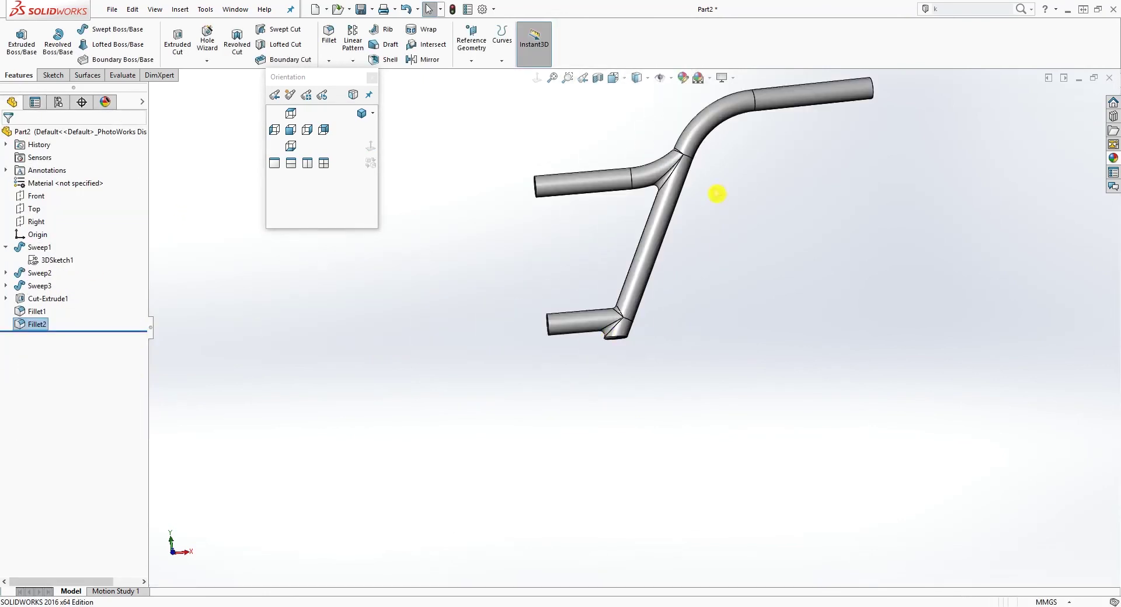
key(f)
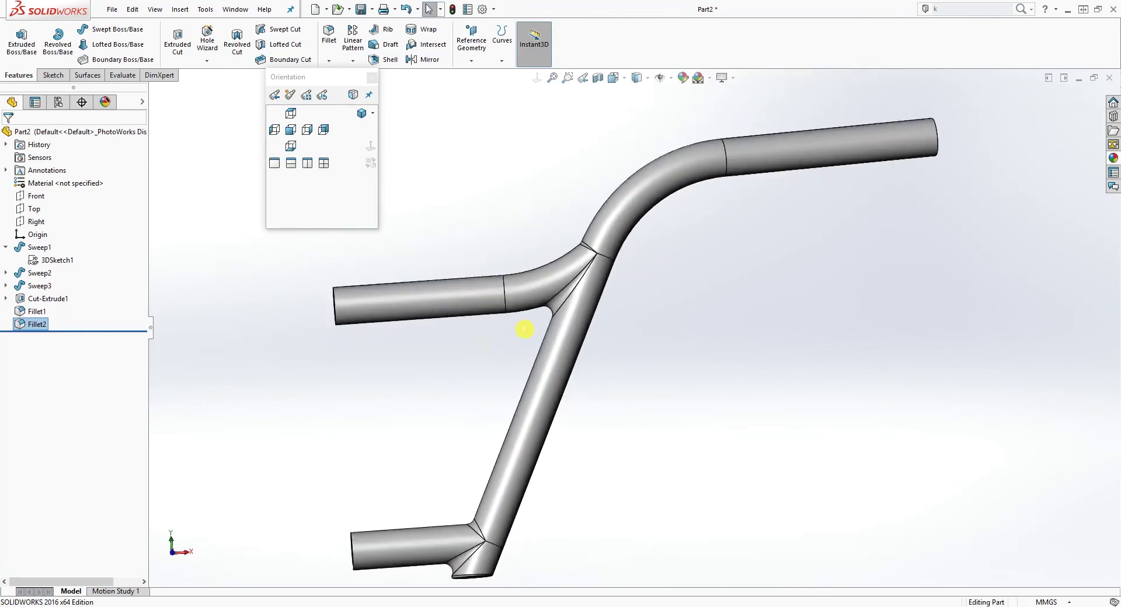
click(326, 163)
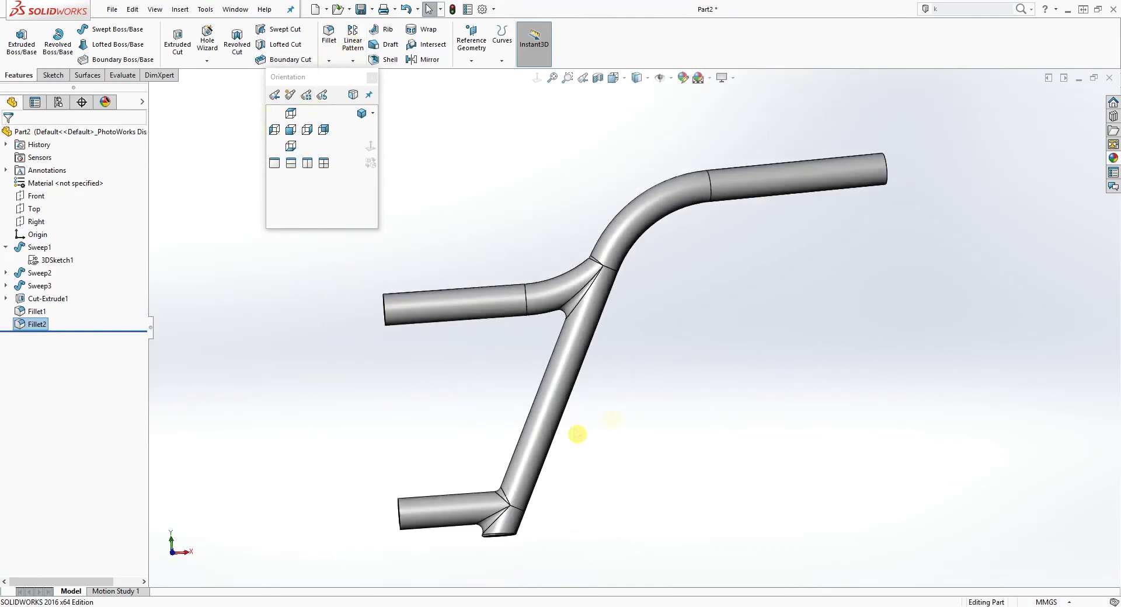
click(551, 239)
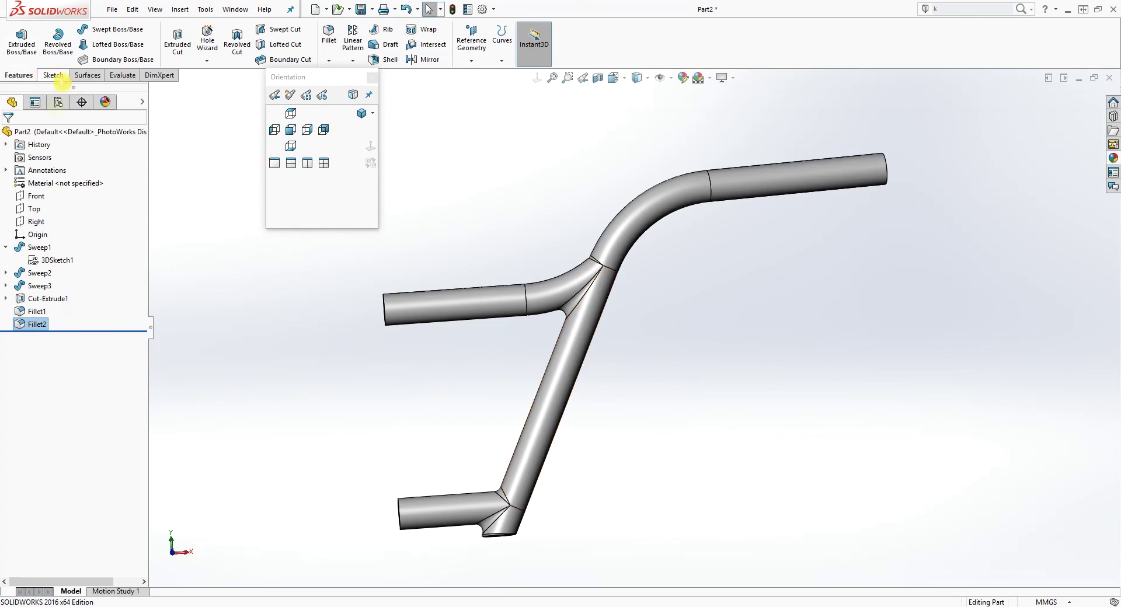
click(425, 59)
mouse_move(500, 295)
middle_down()
mouse_move(479, 337)
mouse_move(489, 303)
middle_up()
click(488, 301)
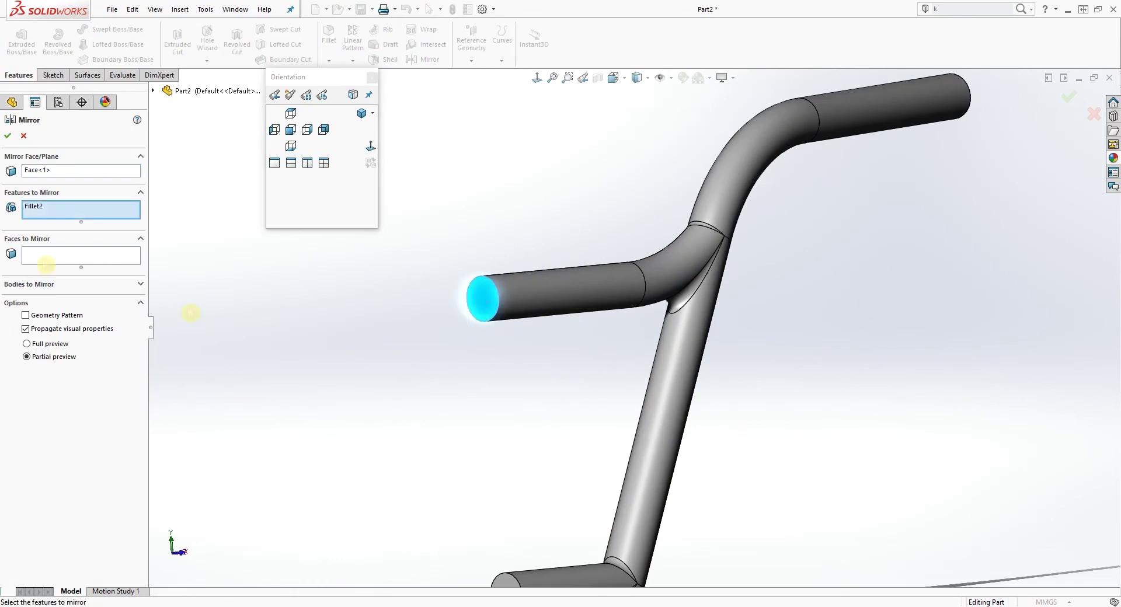
click(58, 214)
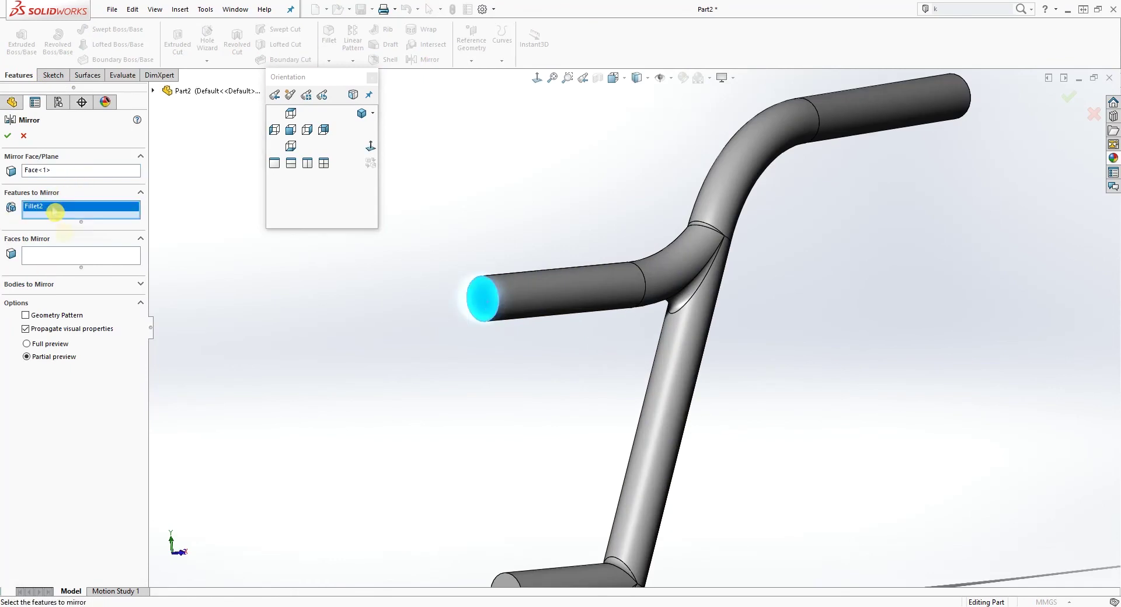
click(139, 284)
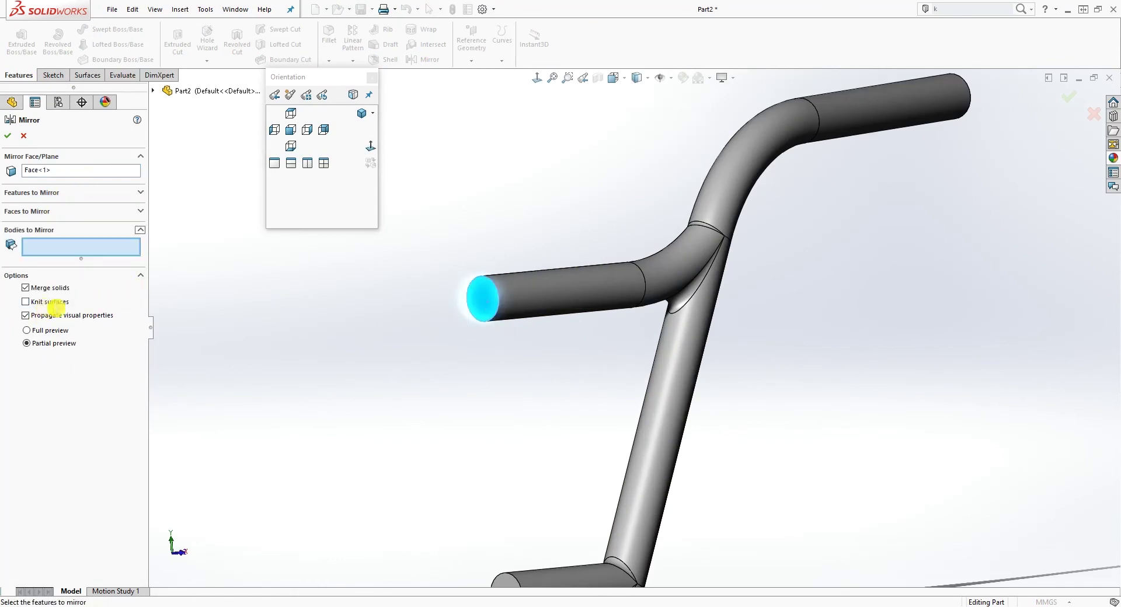
scroll(501, 450, up, 3)
middle_drag(501, 449, 647, 353)
click(648, 355)
click(8, 135)
middle_drag(500, 370, 546, 333)
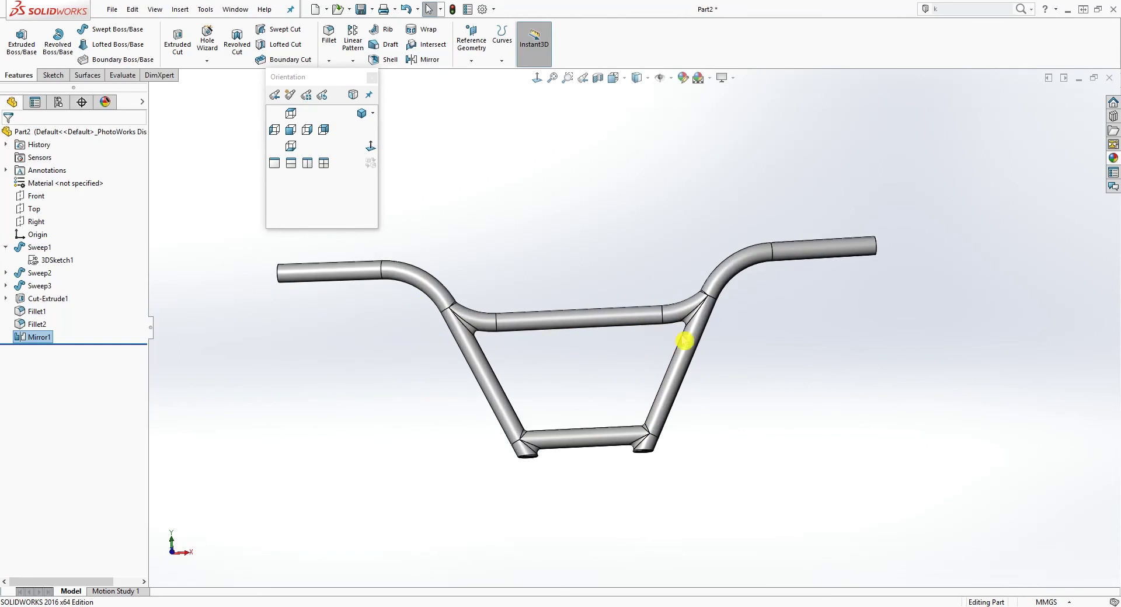
Open the appearances, scenes and decals library, and examine the enlarged Berlin Bar product photo in the browser.
click(1113, 161)
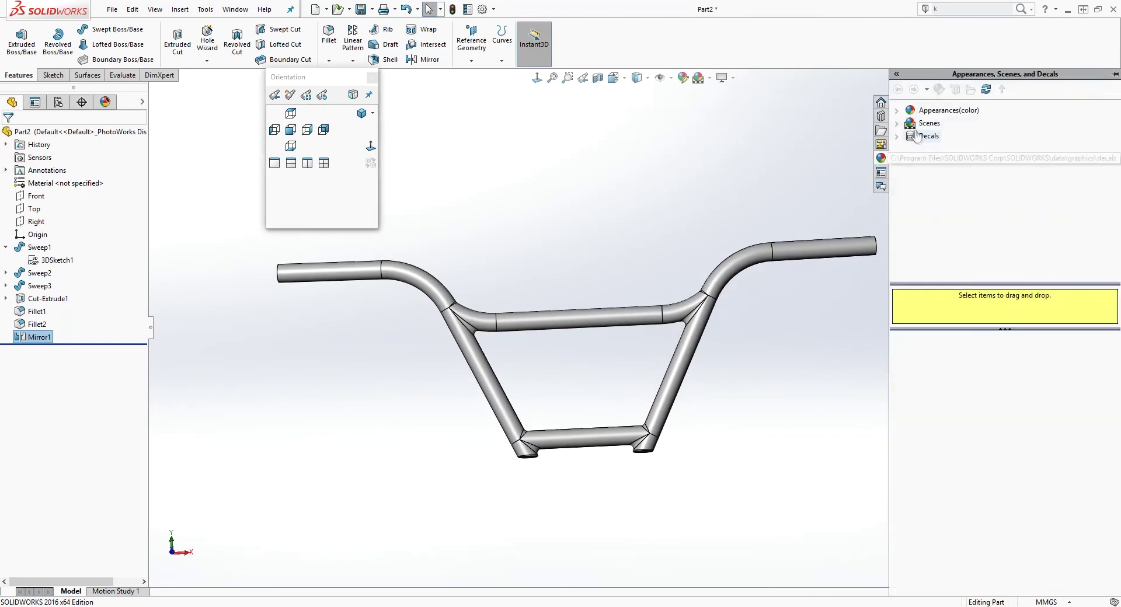
scroll(549, 422, down, 2)
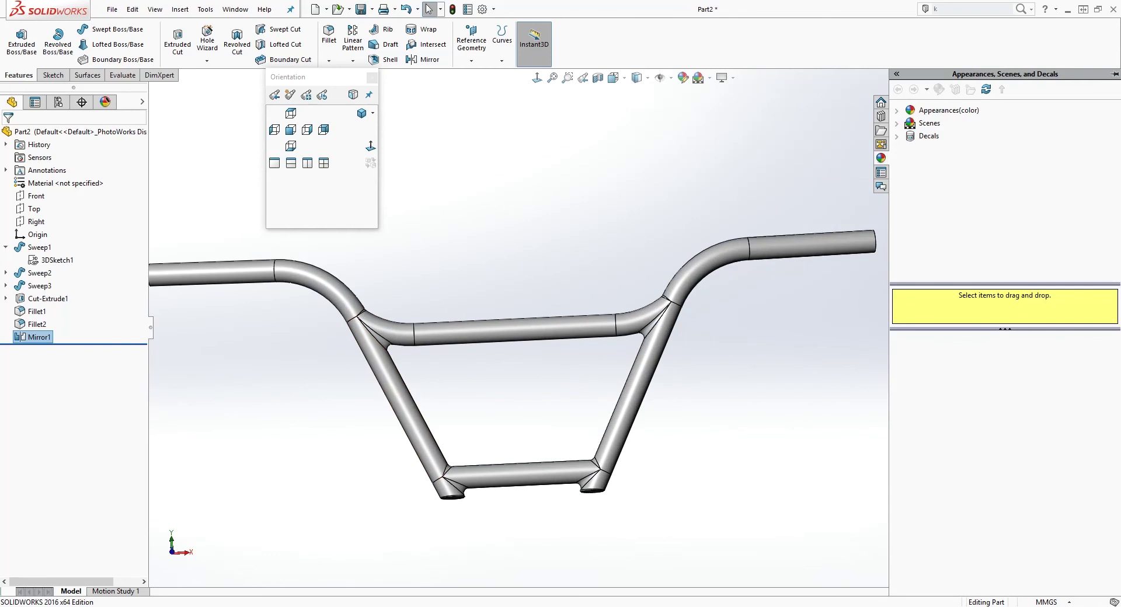
click(181, 575)
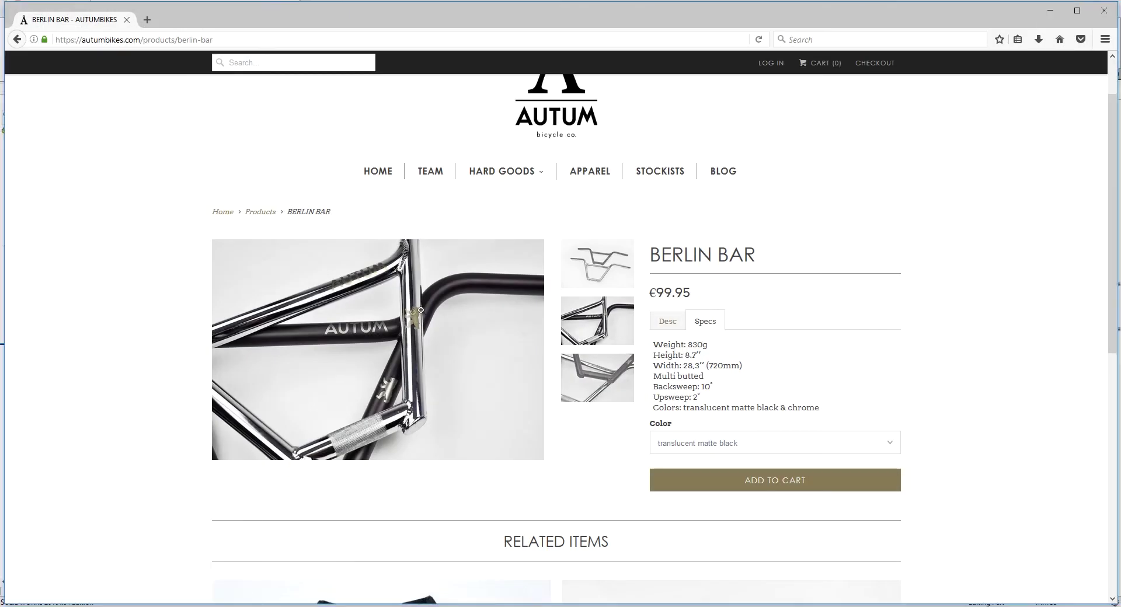
click(413, 314)
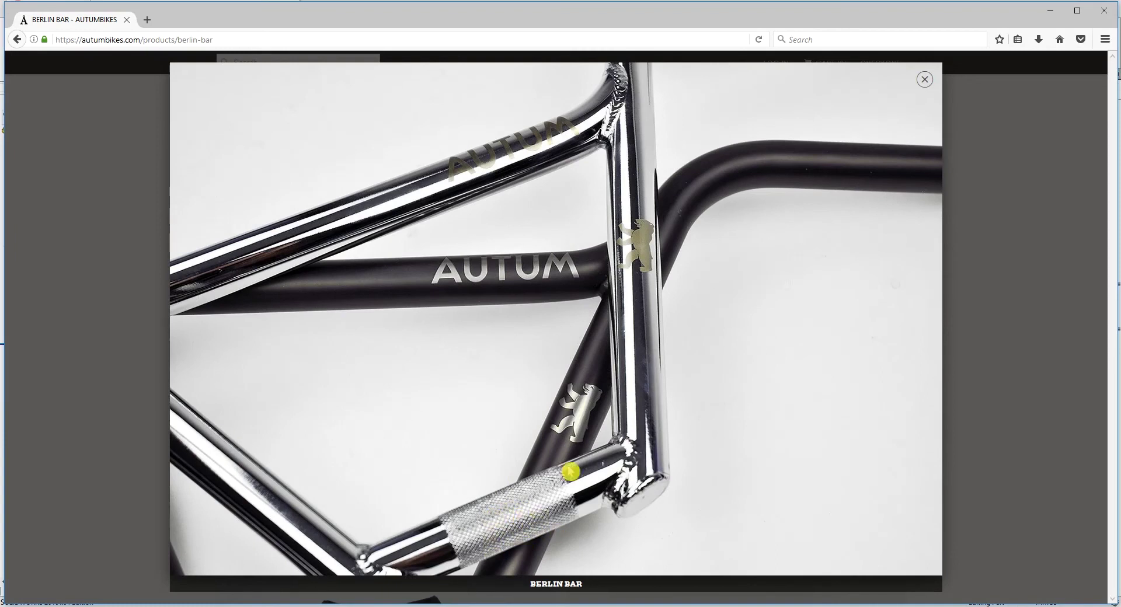
click(1056, 17)
Select the Right plane as the base for new reference geometry at the base tube.
middle_drag(560, 429, 563, 455)
scroll(573, 458, down, 5)
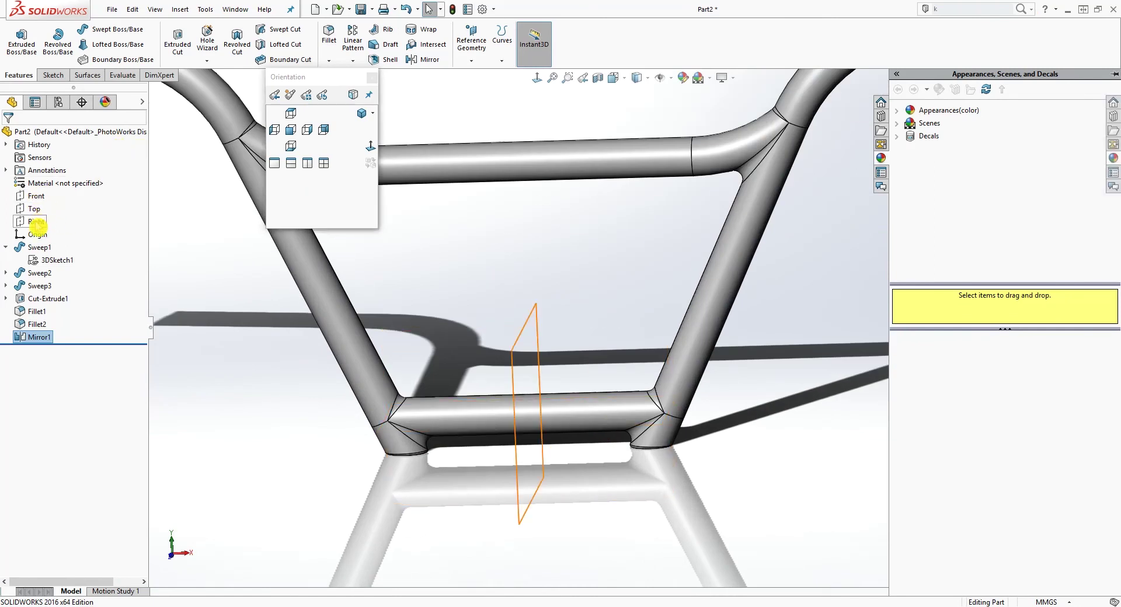
click(36, 222)
middle_drag(296, 233, 478, 293)
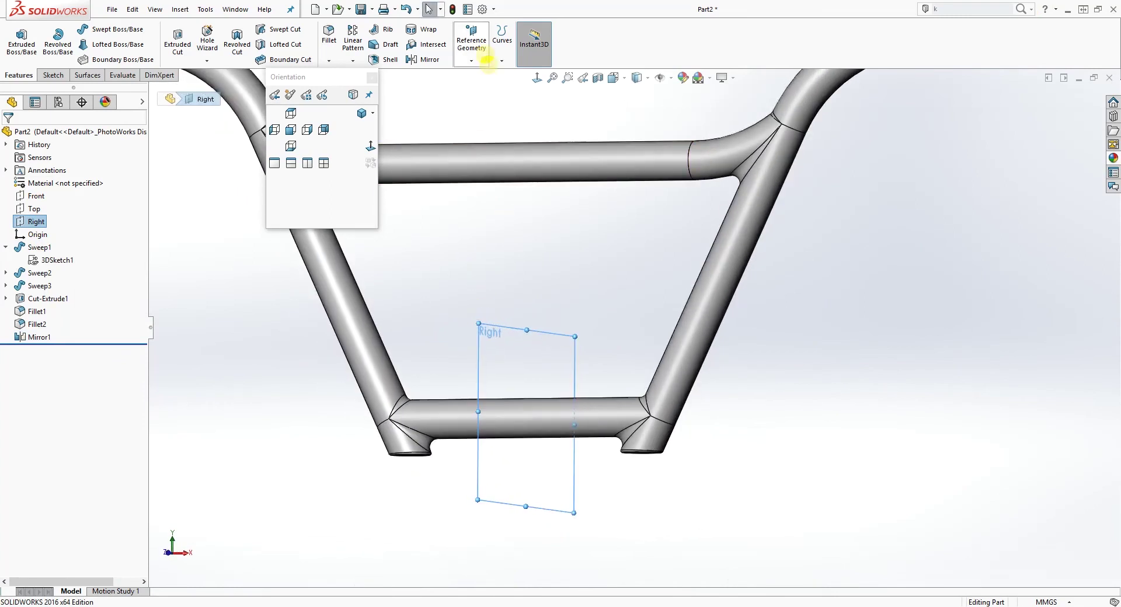